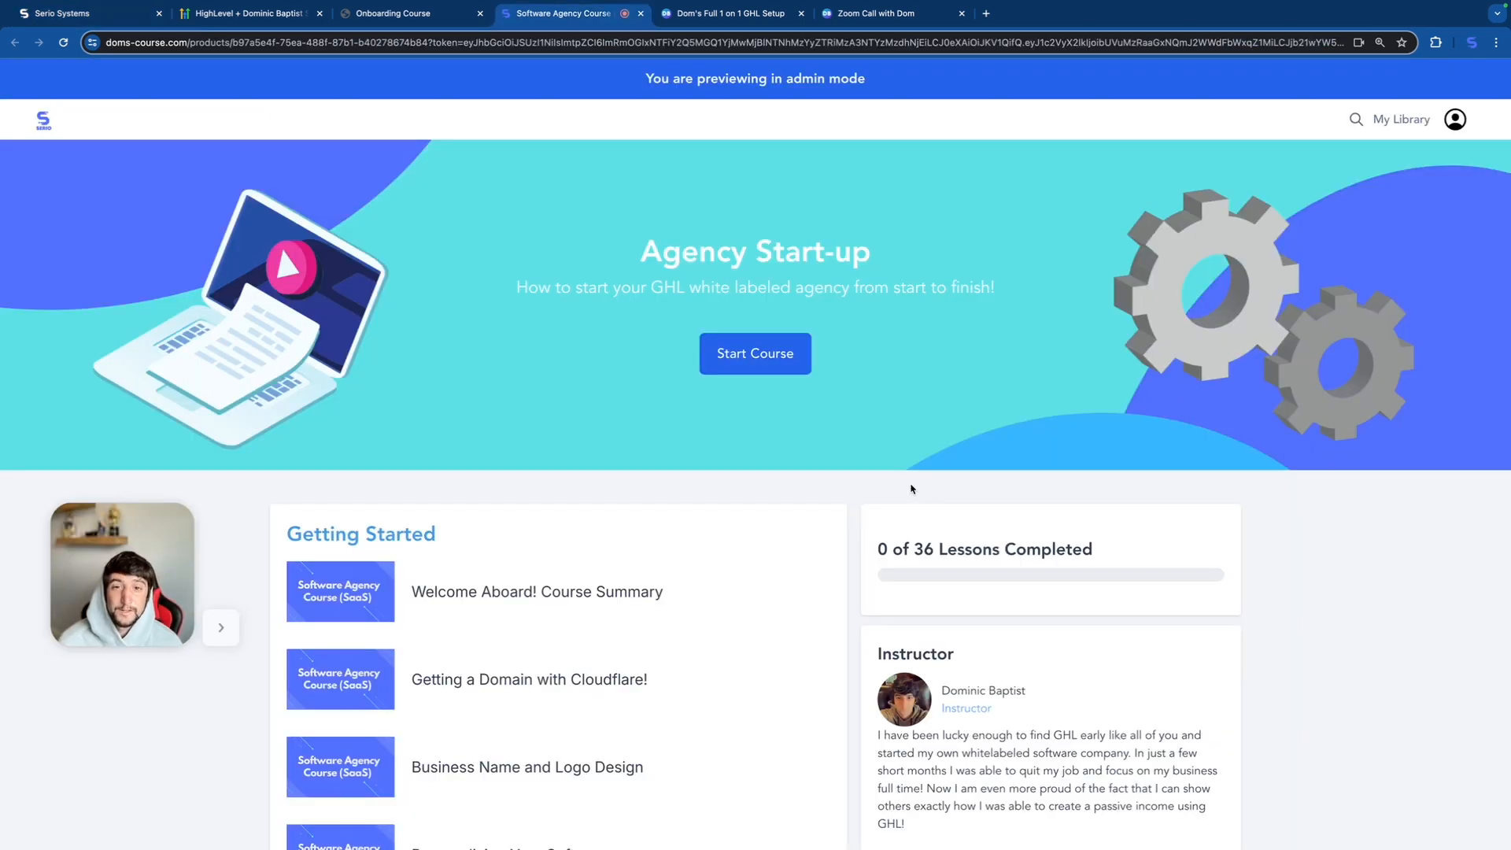
Step: Review the Agency Start-up course's lesson list from Getting Started through Bonus Courses and Content
scroll(911, 489, "down", 6)
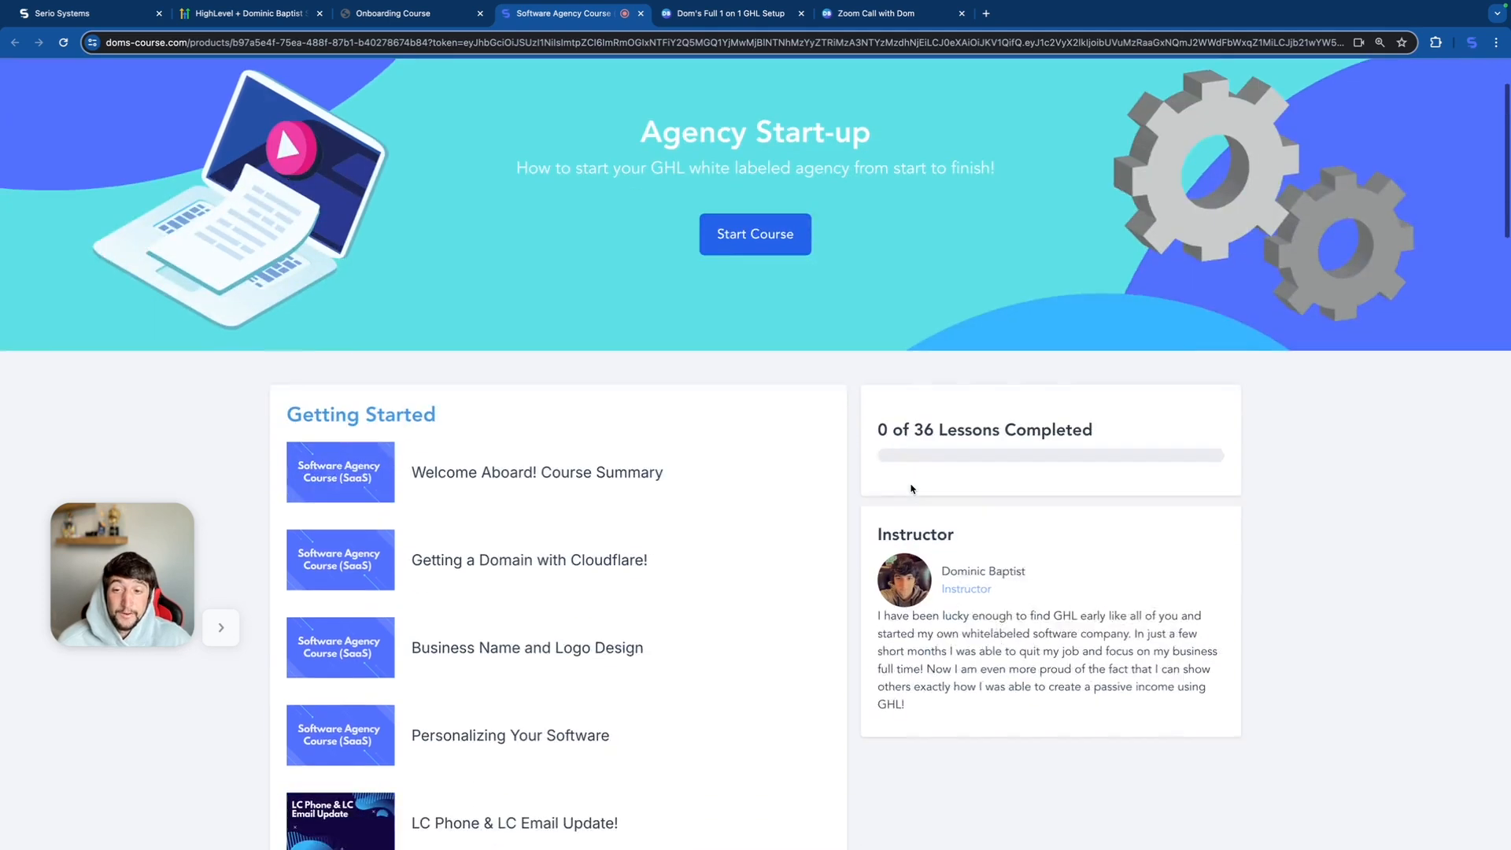
scroll(911, 489, "down", 5)
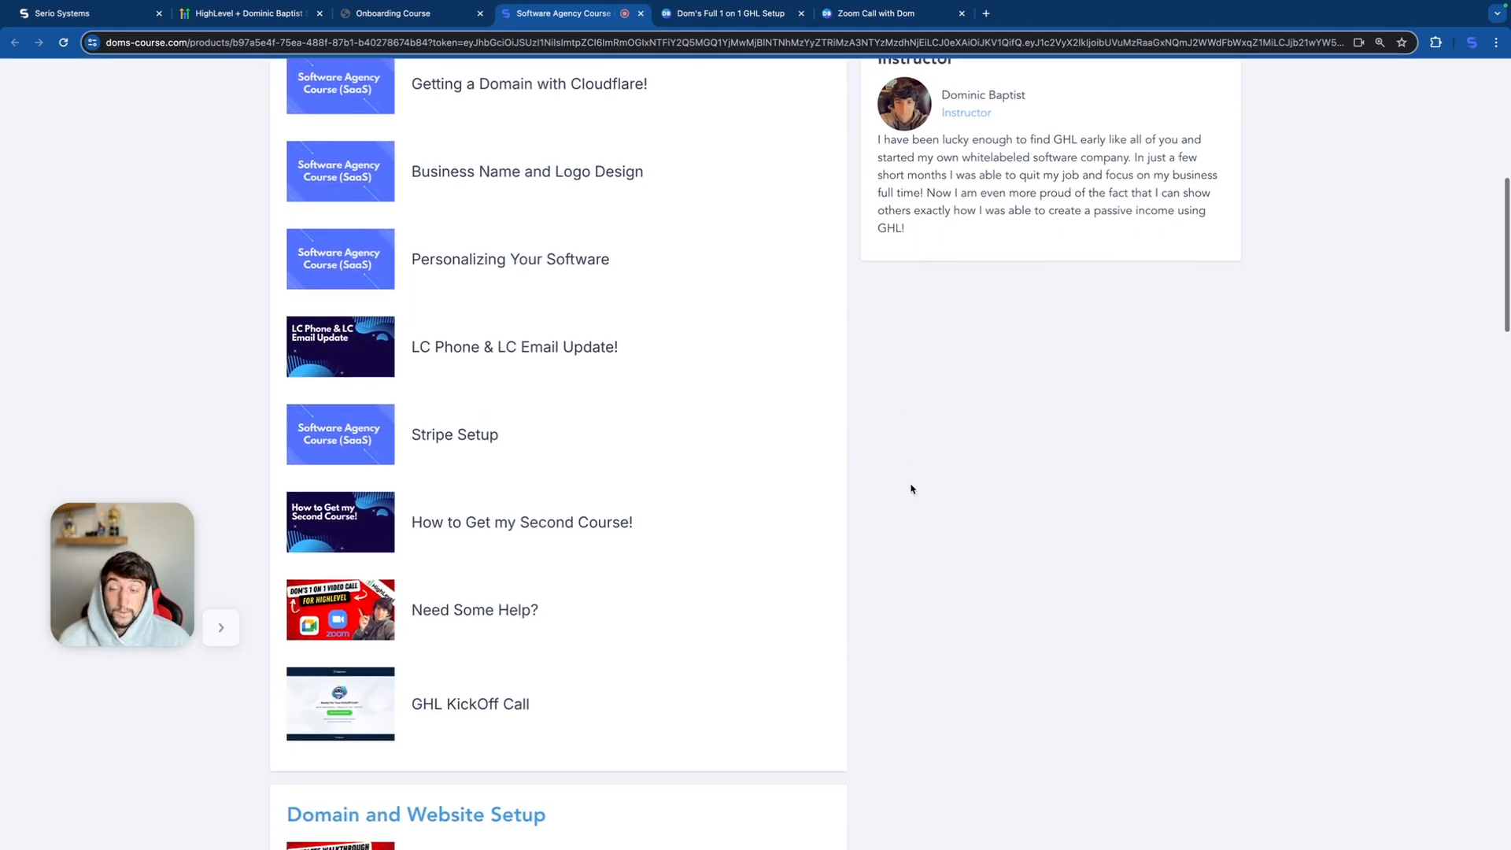
scroll(912, 488, "down", 3)
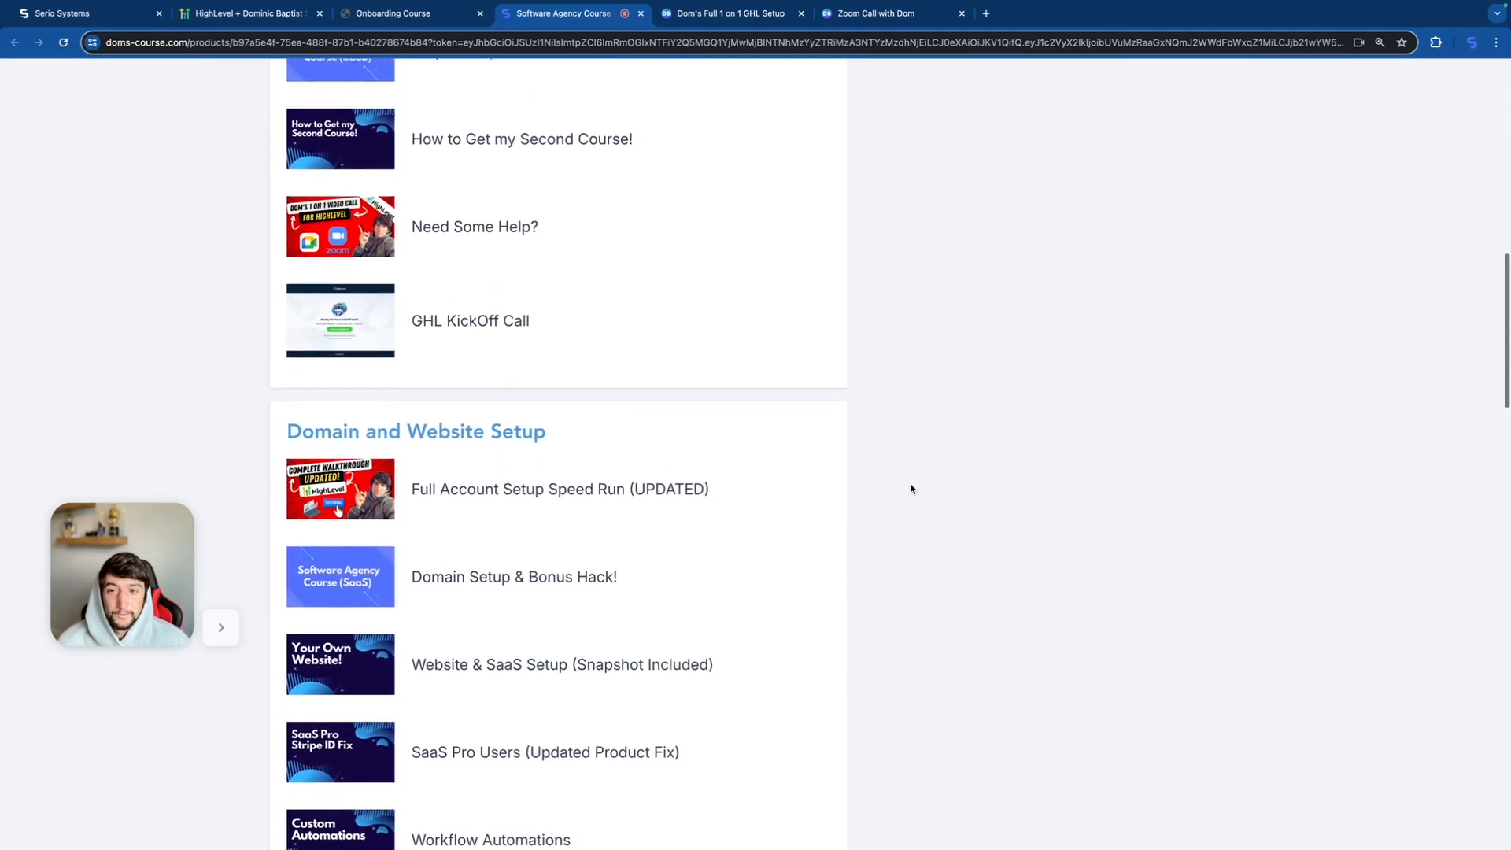
scroll(912, 489, "down", 4)
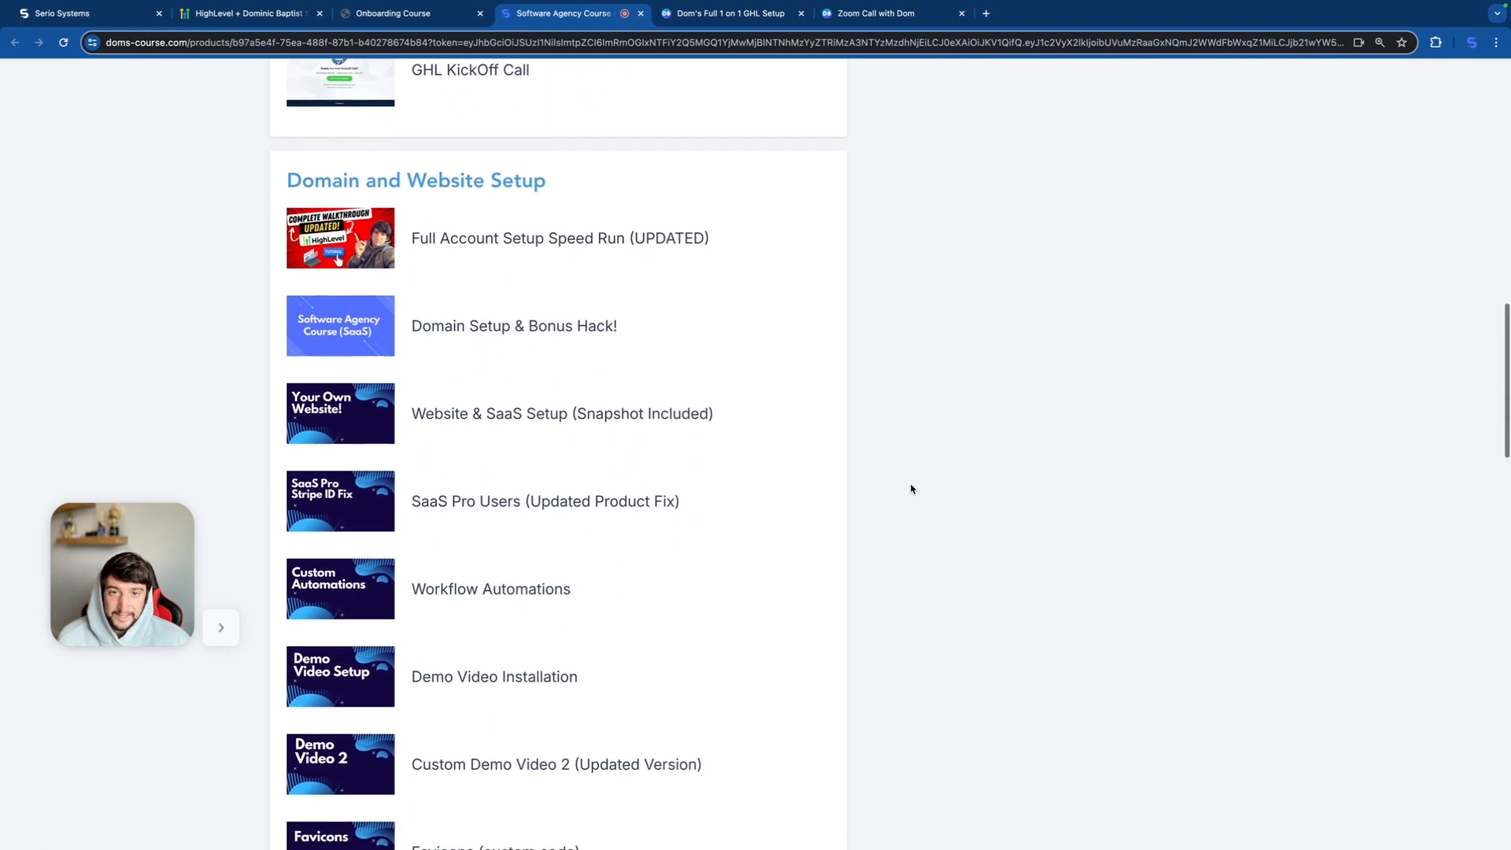
scroll(912, 488, "down", 3)
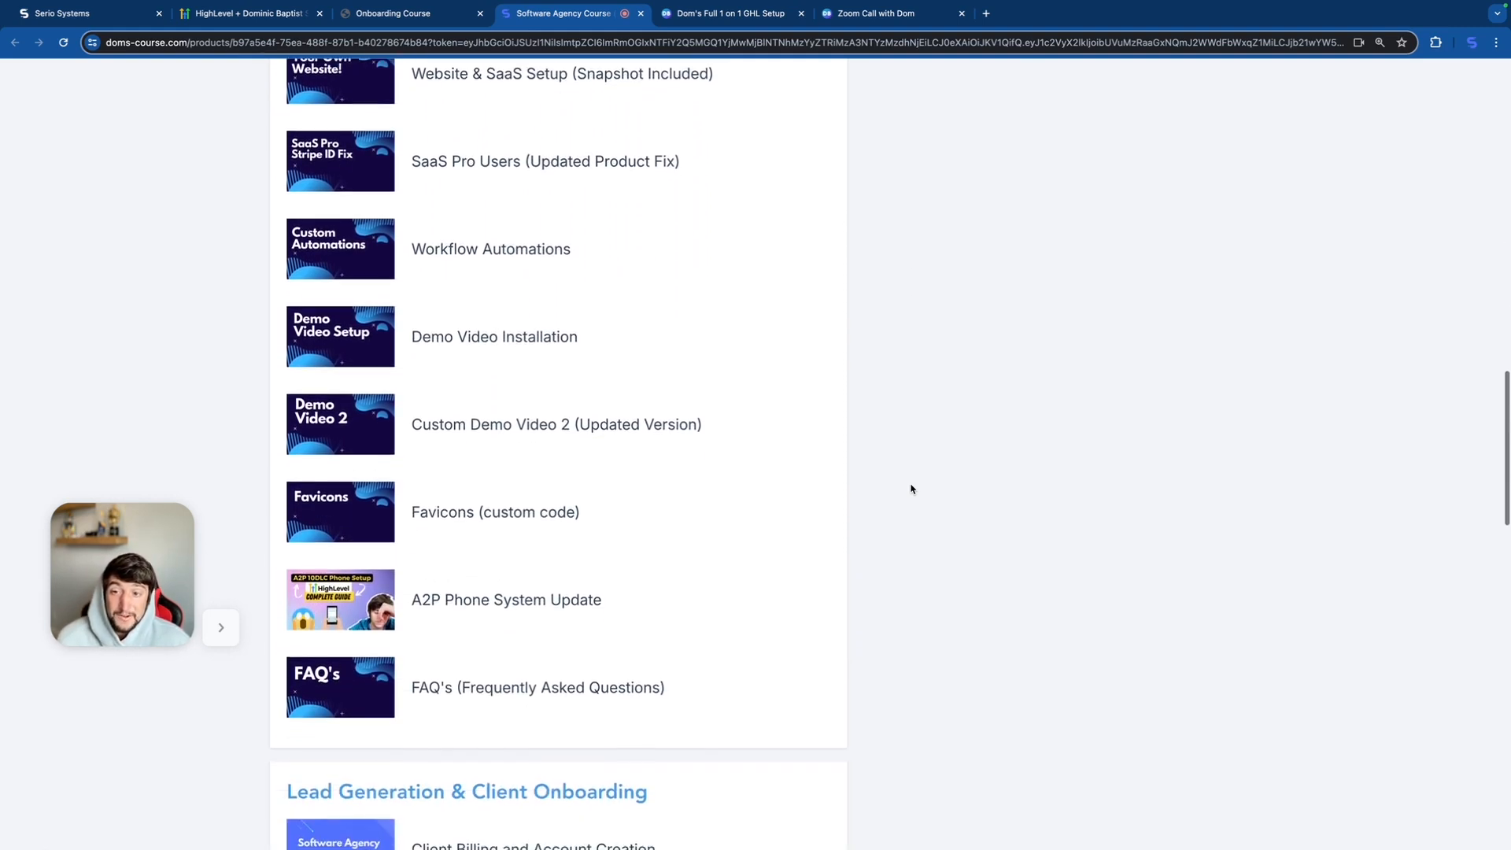
scroll(912, 489, "down", 5)
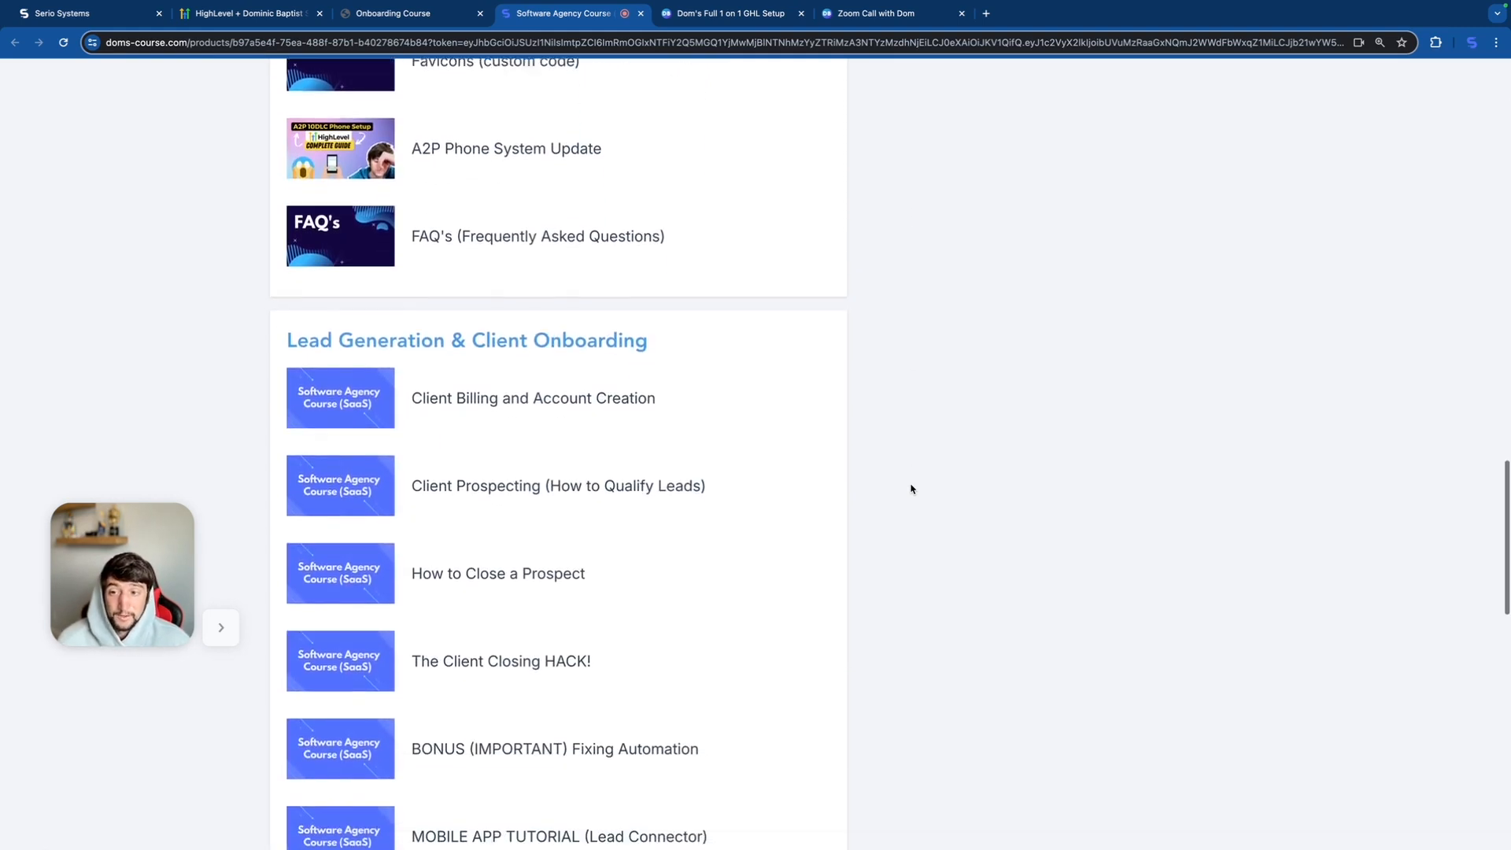
scroll(912, 489, "down", 11)
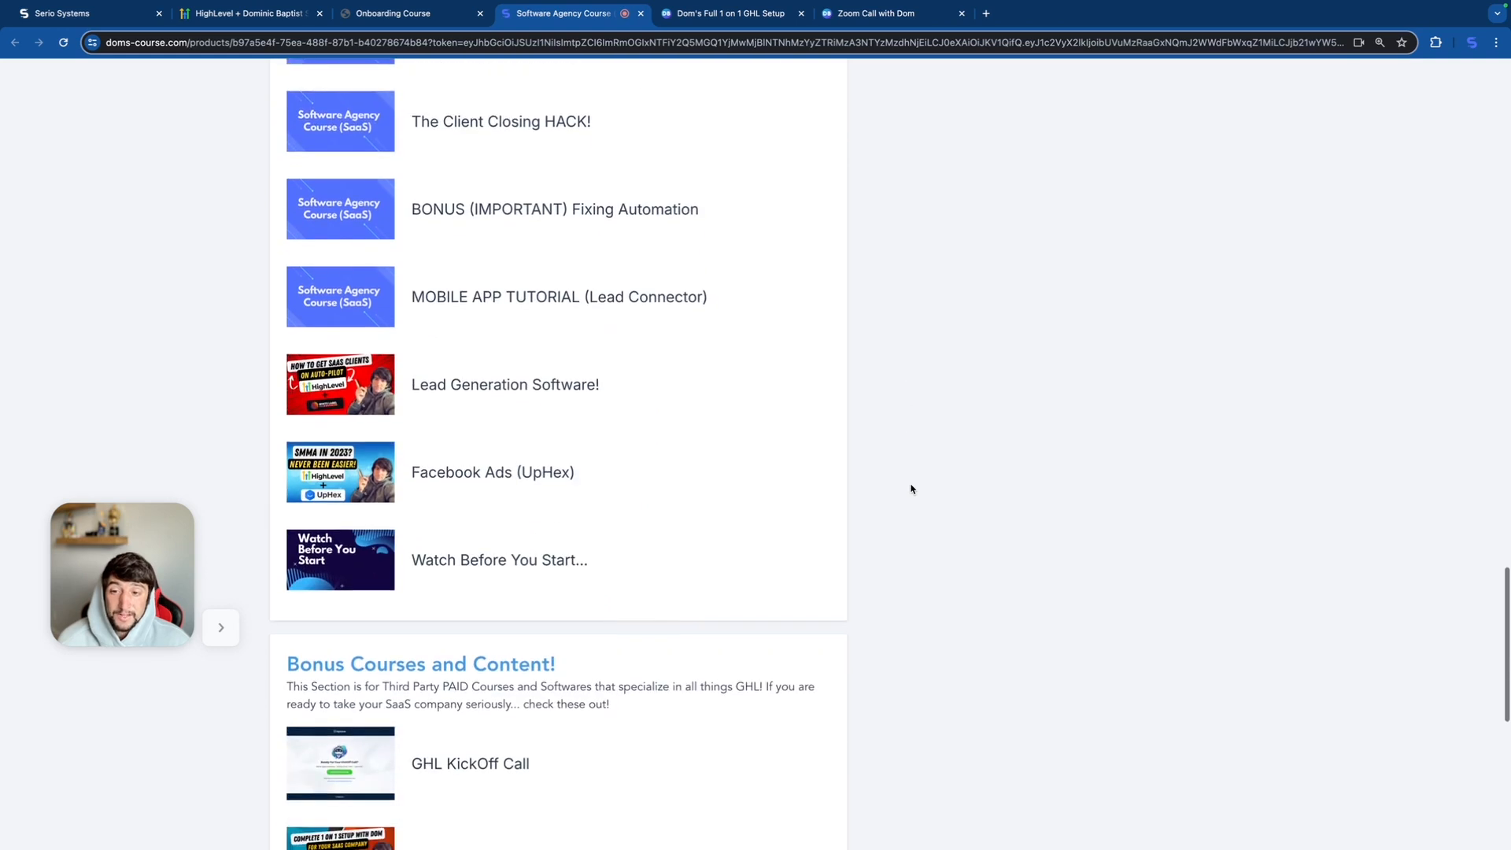
scroll(911, 489, "down", 1)
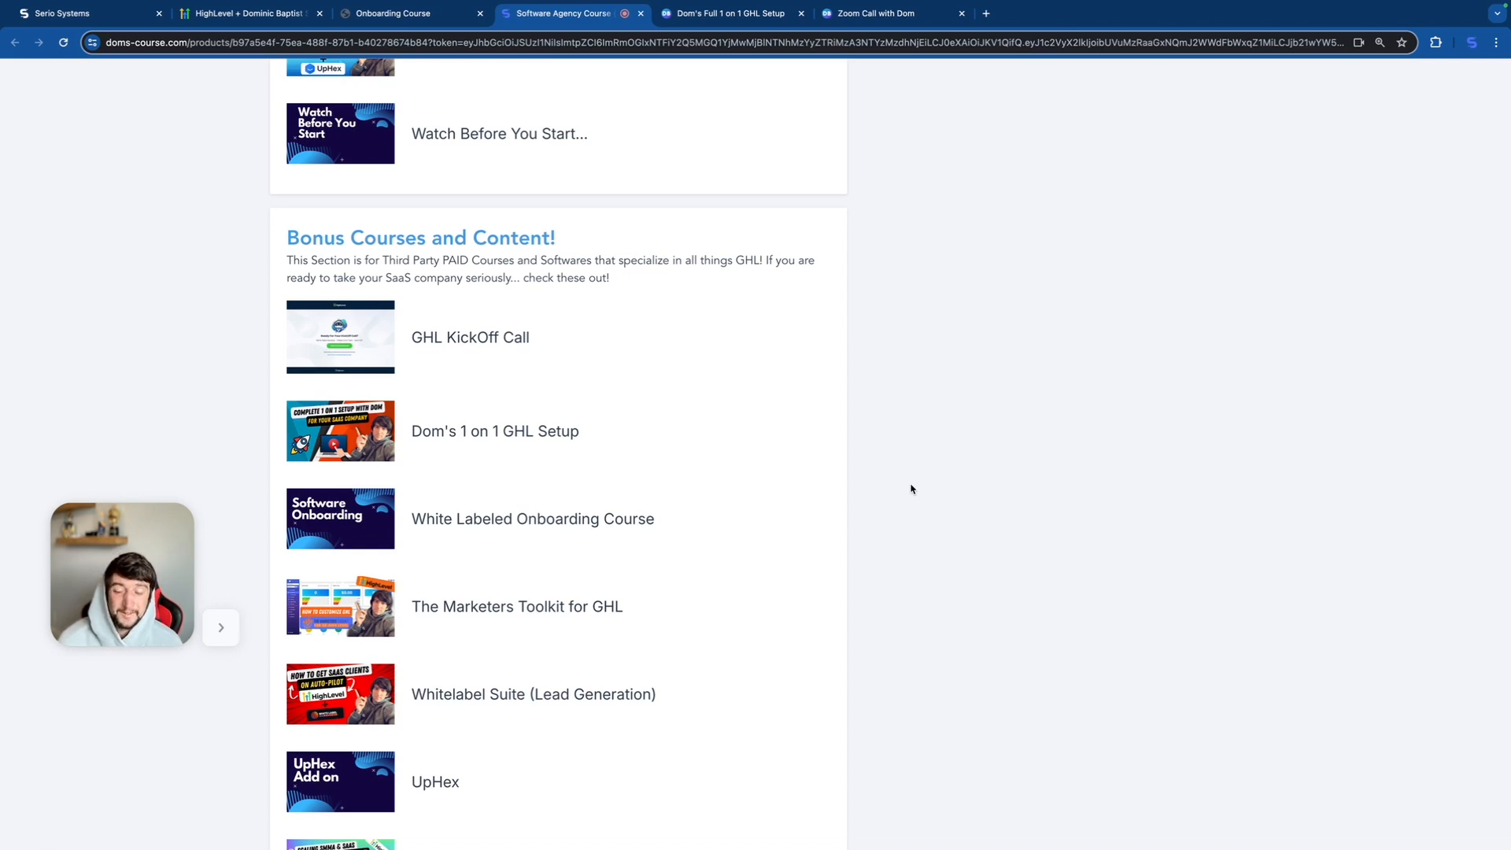
Step: Switch to the Onboarding Tutorial course and review its Software Onboarding and Bonus Features lessons
key("ctrl+shift+Tab")
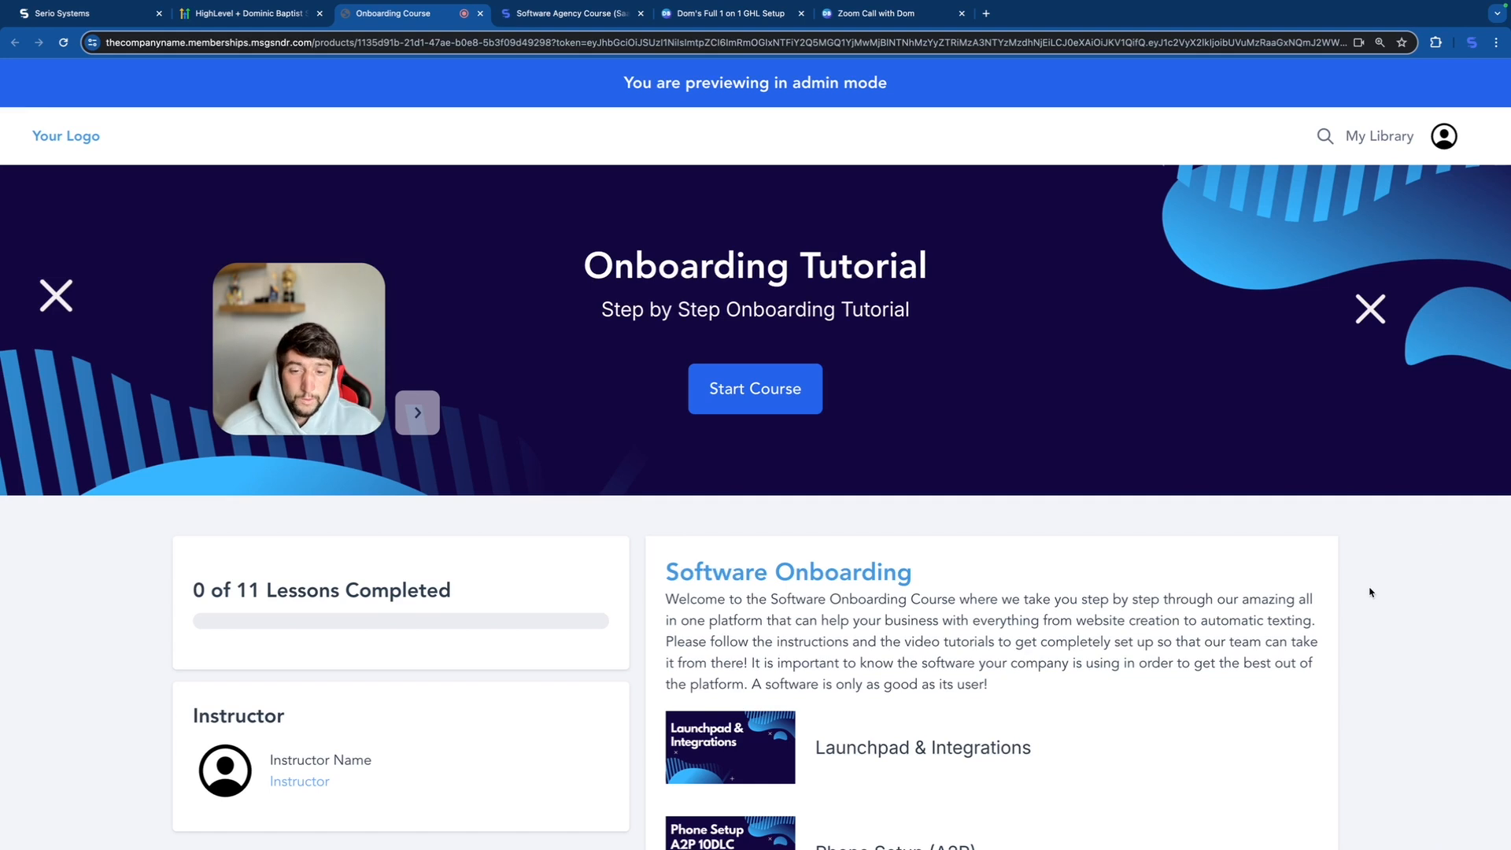
scroll(1370, 591, "down", 4)
scroll(1369, 590, "down", 3)
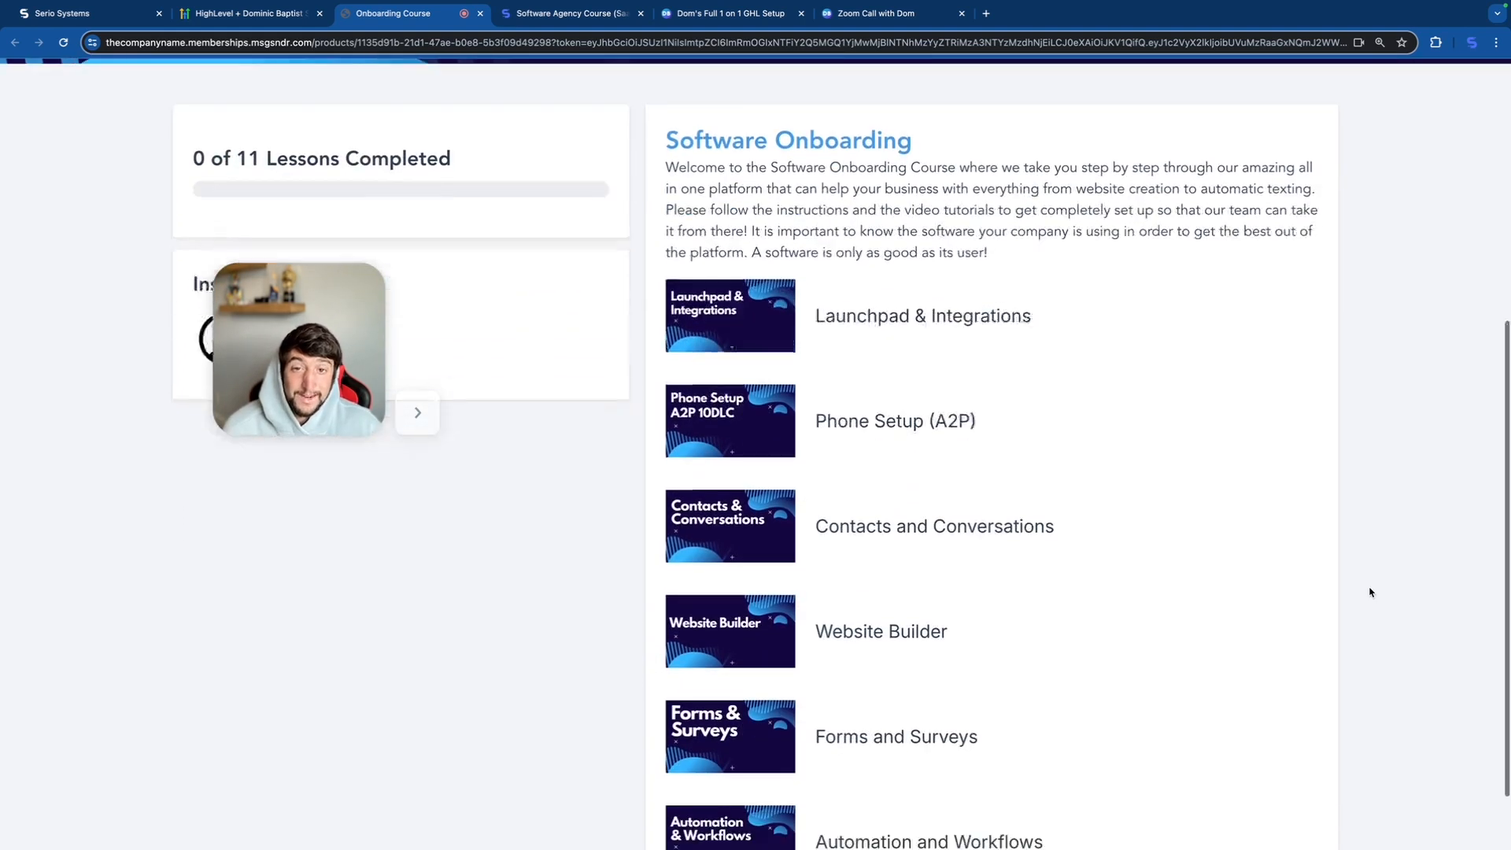
scroll(1124, 583, "down", 5)
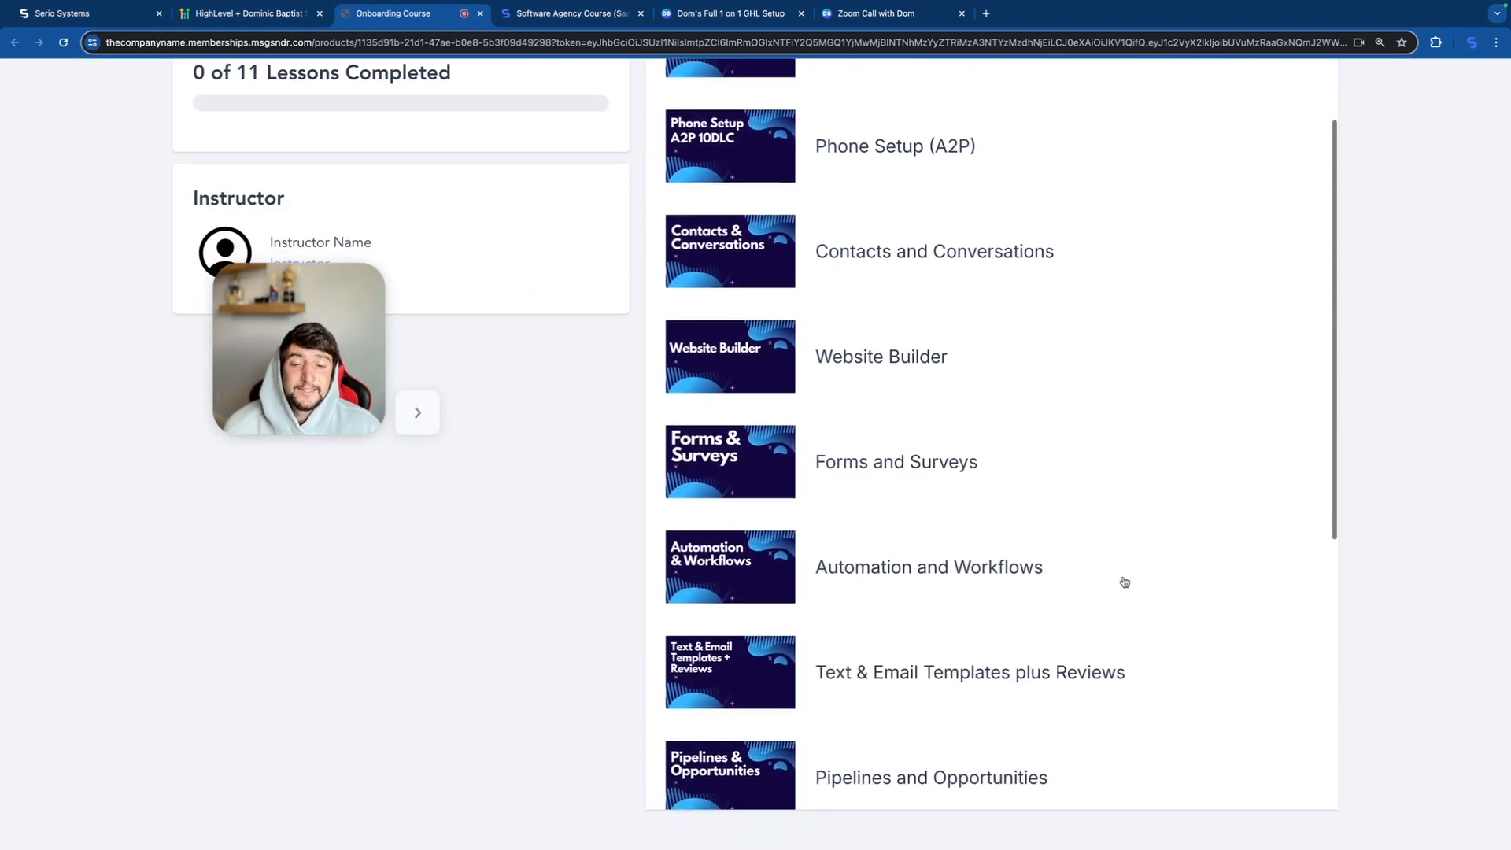
scroll(1125, 582, "down", 3)
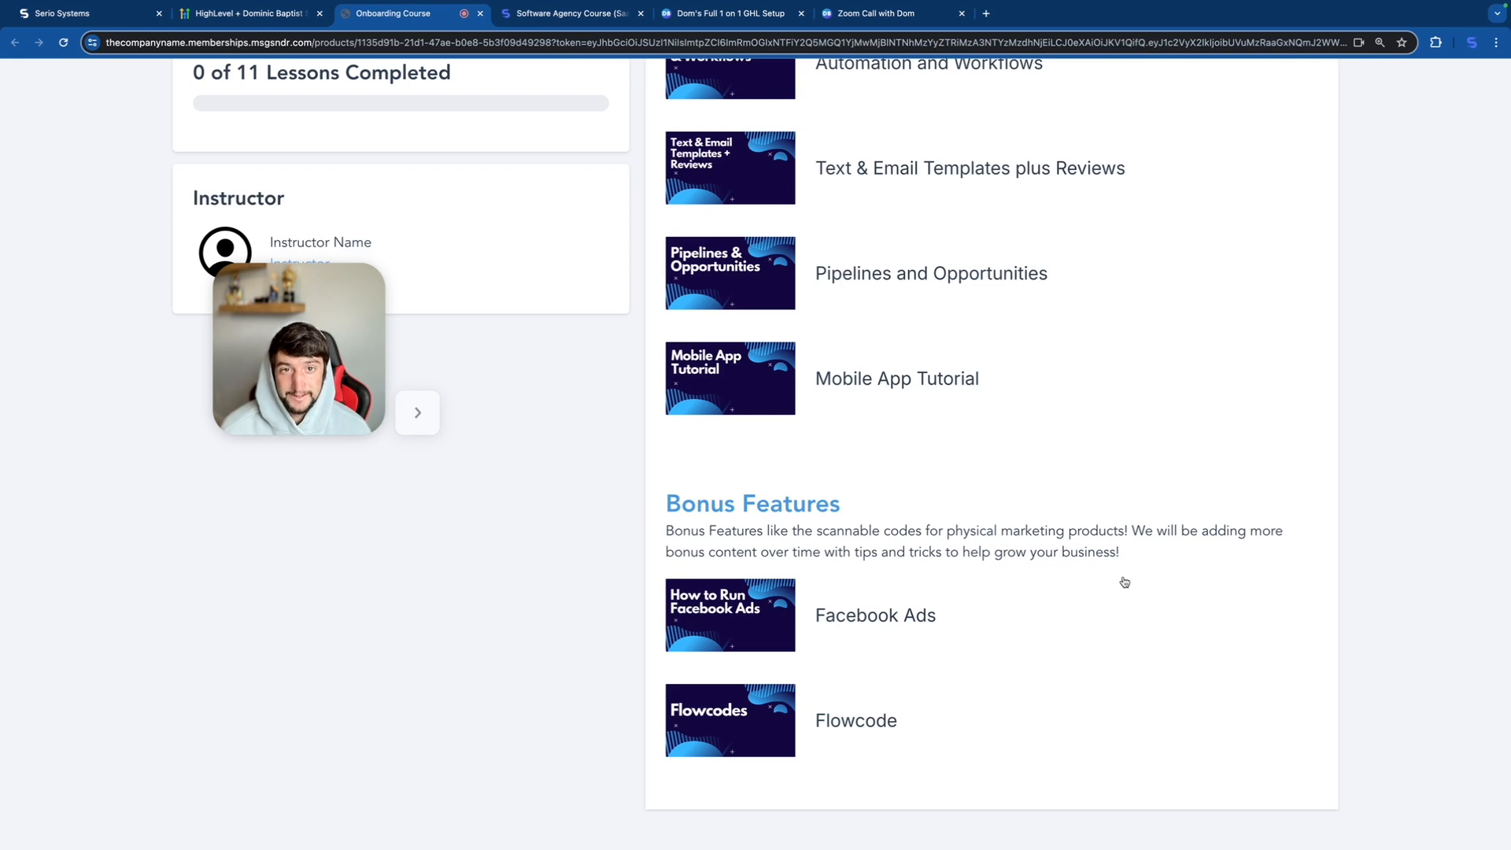
scroll(1125, 582, "up", 8)
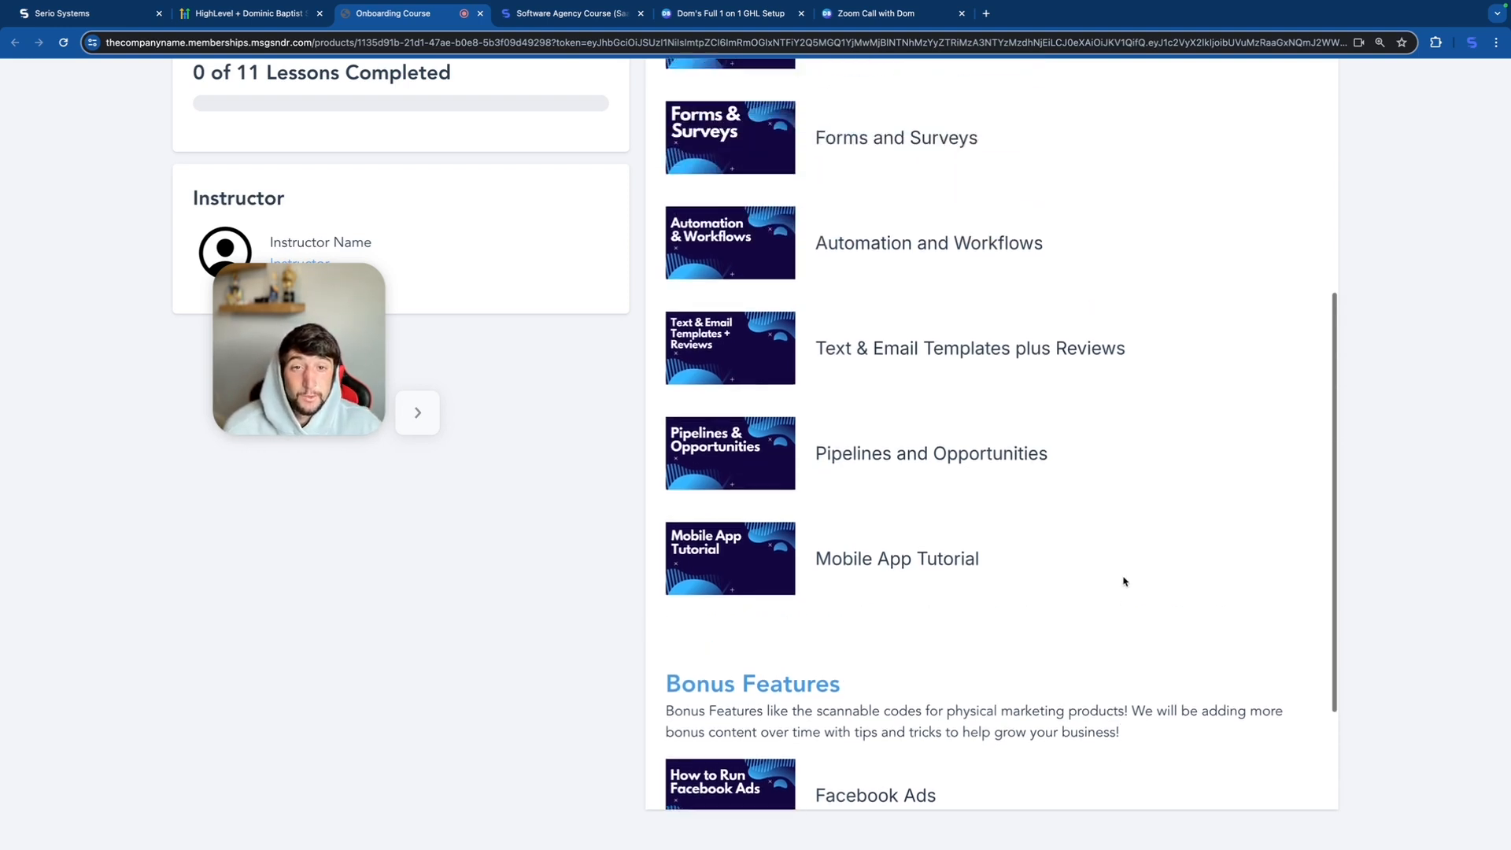
scroll(1124, 583, "up", 1)
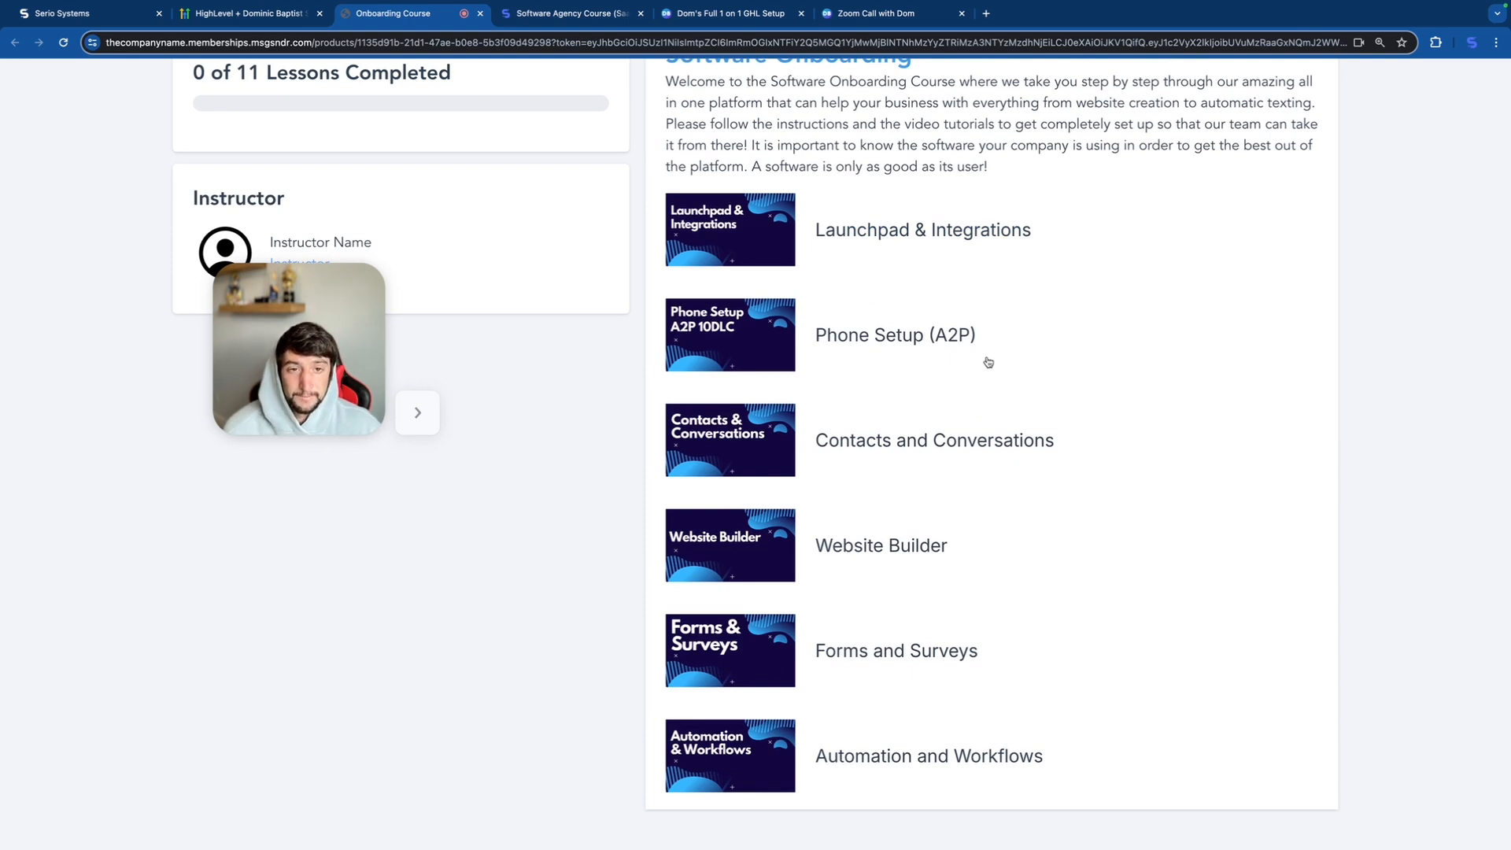
scroll(960, 568, "down", 9)
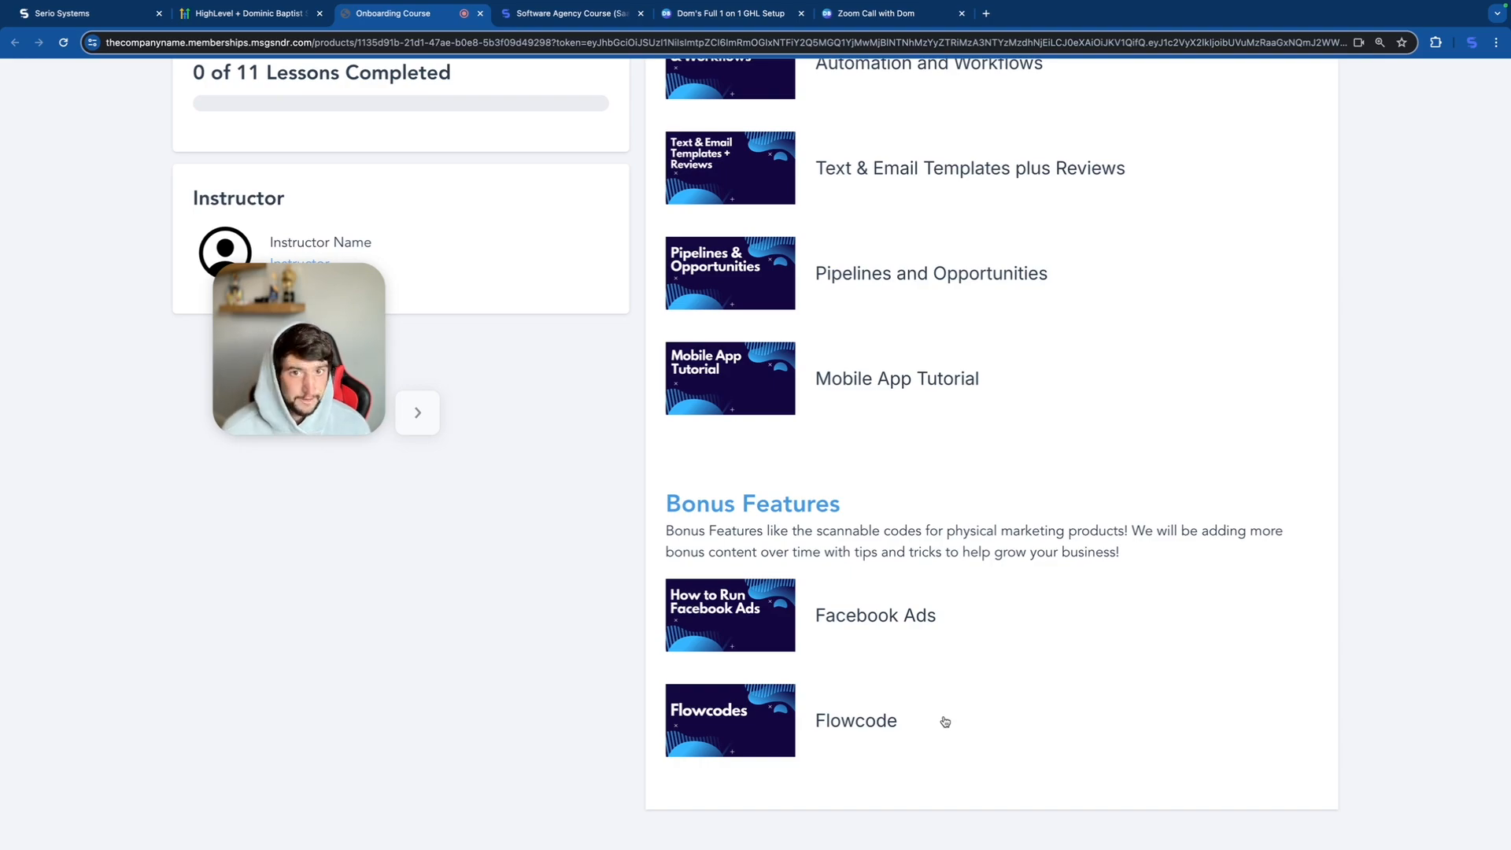
key("ctrl+shift+Tab")
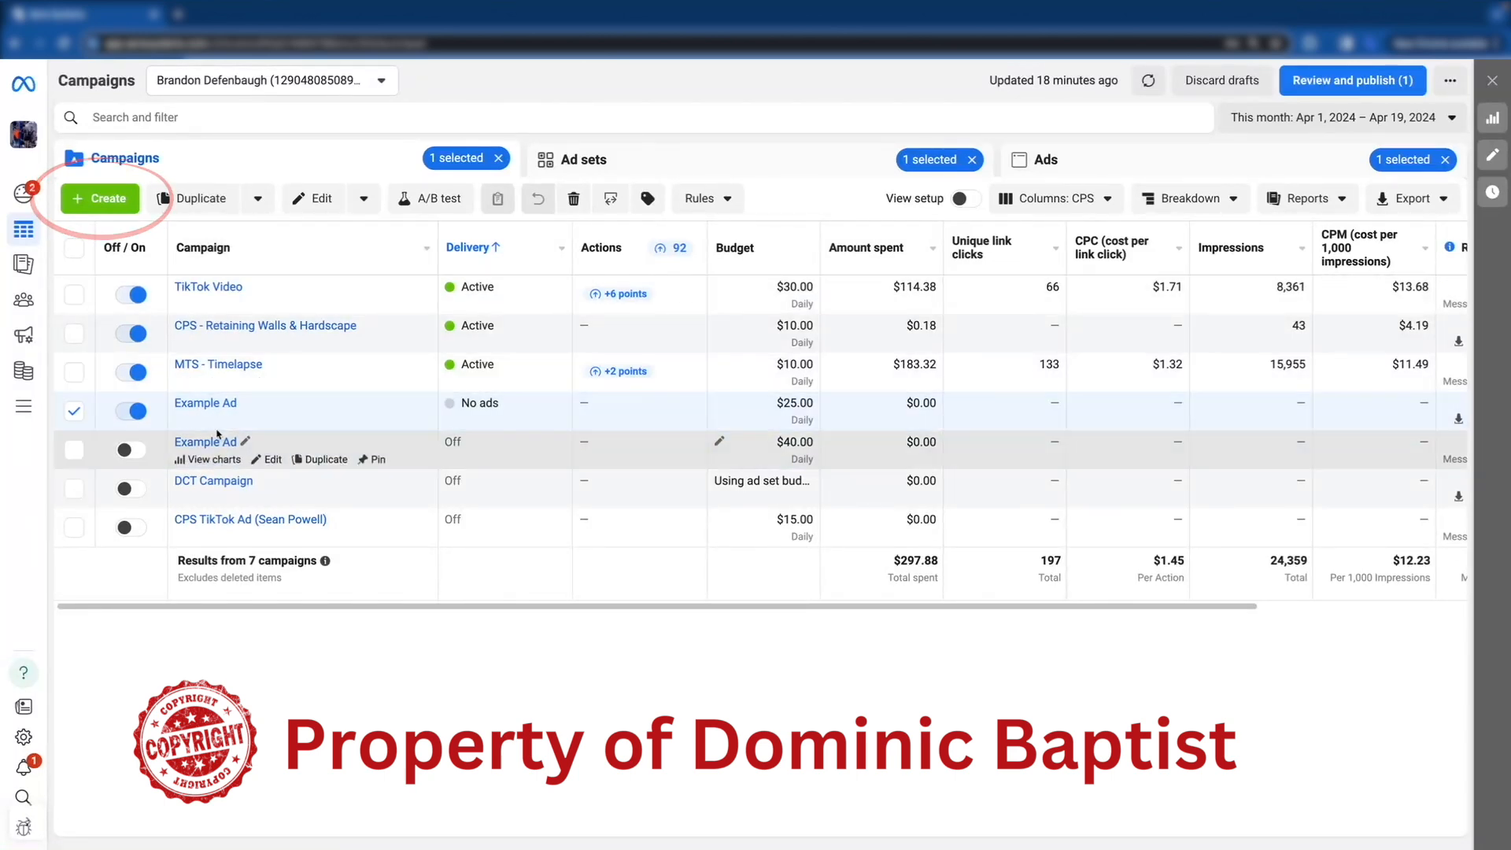
Step: Open the active Example Ad campaign in Meta Ads Manager and review its special ad categories, campaign details, A/B test and budget settings
left_click(206, 403)
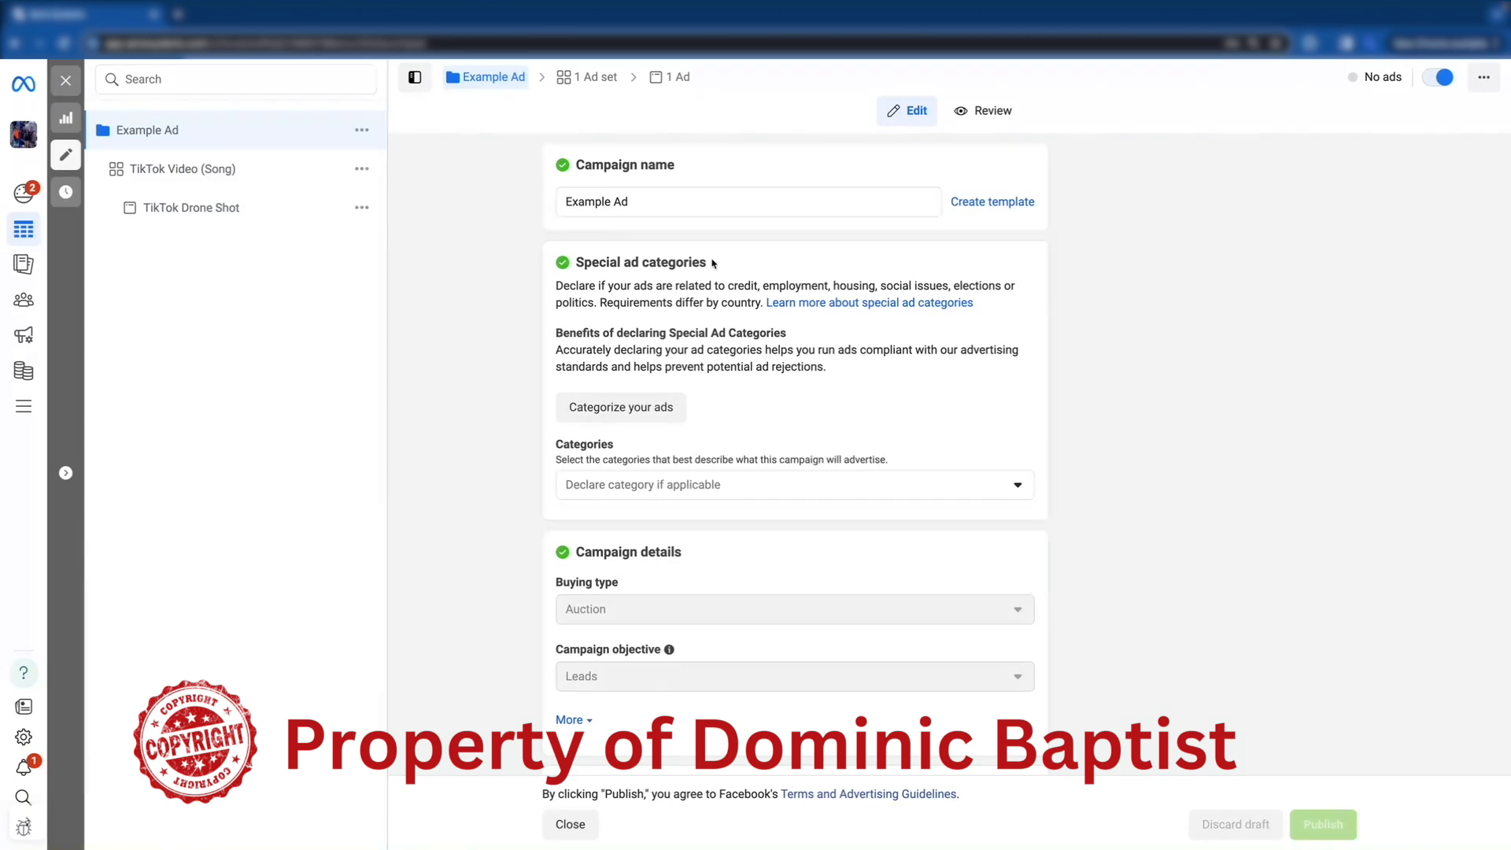
left_click(704, 490)
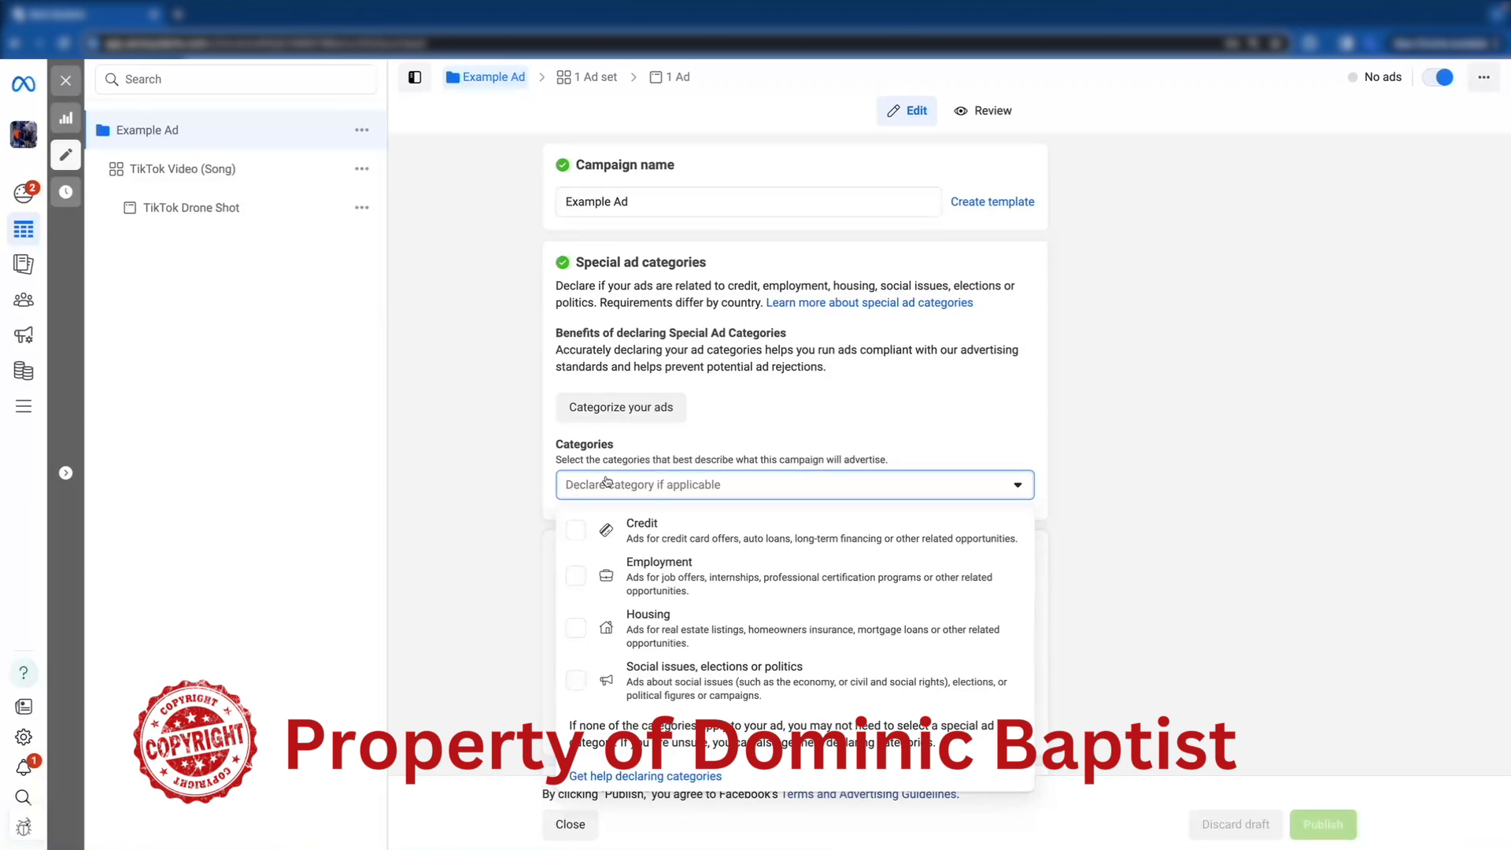
left_click(698, 439)
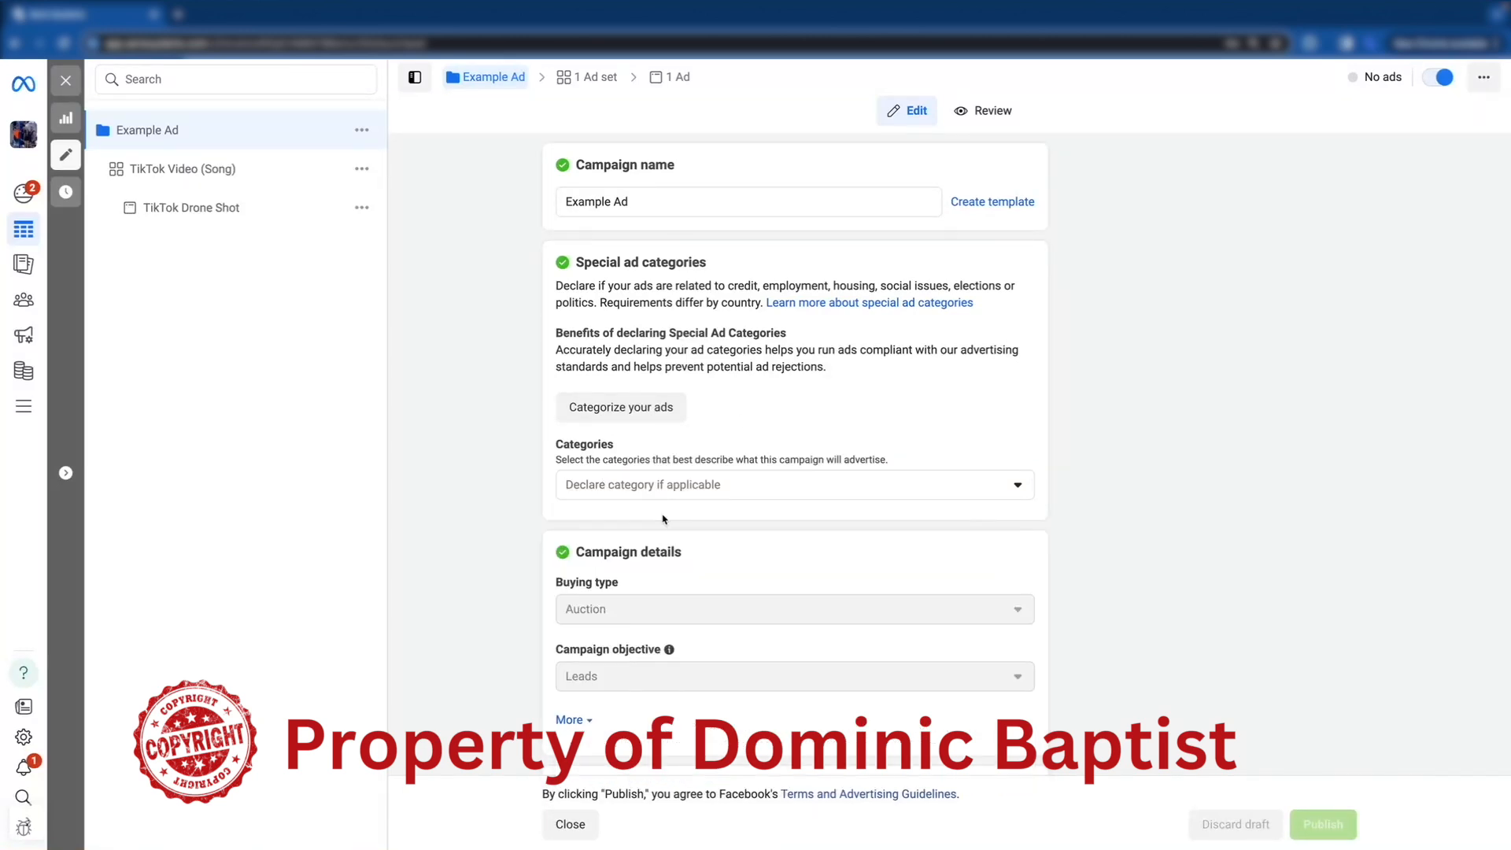
scroll(598, 517, "down", 2)
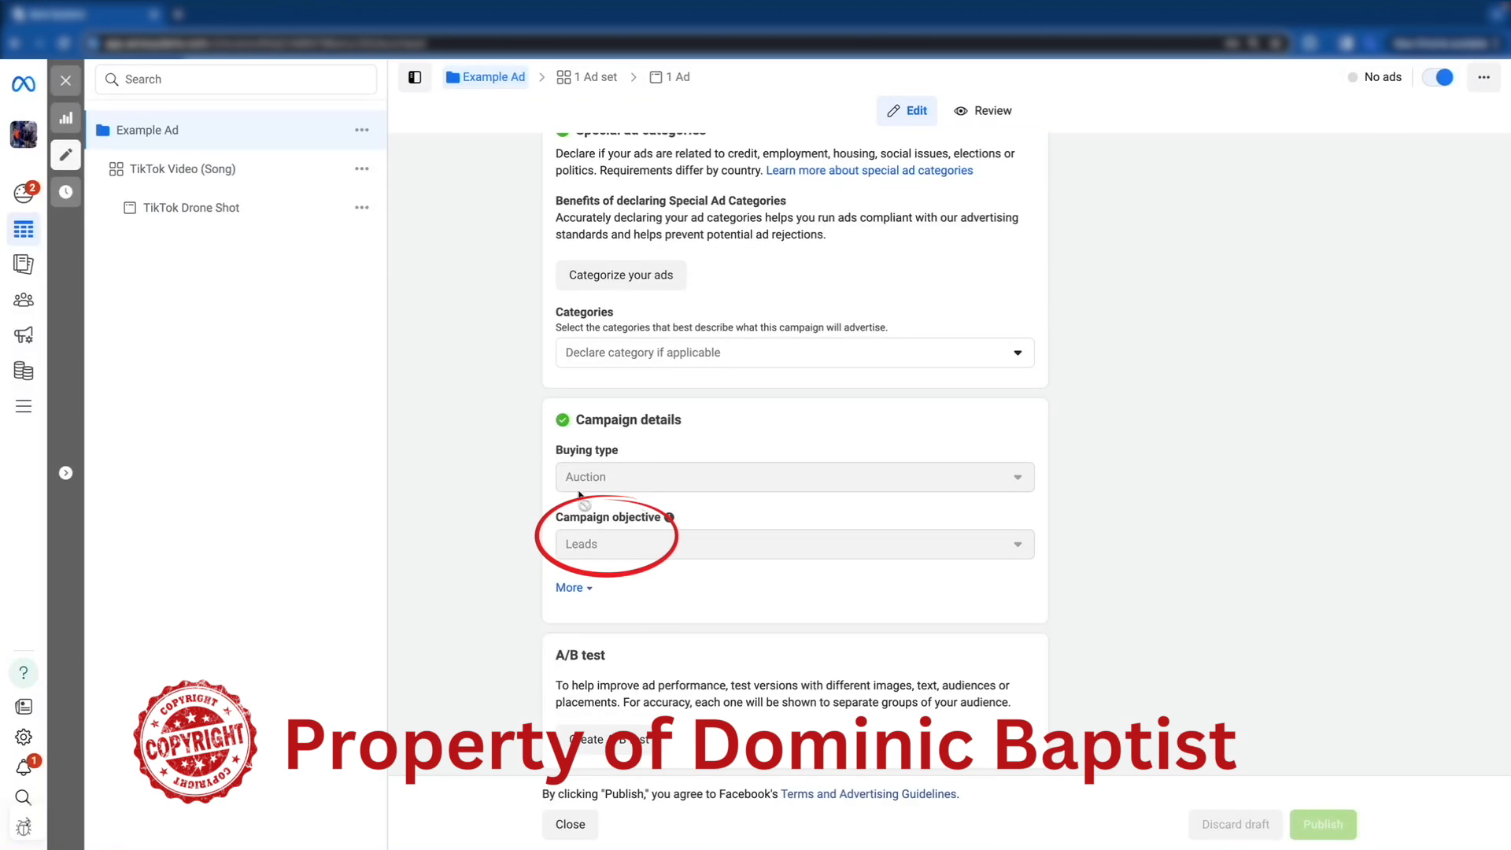
scroll(628, 584, "down", 2)
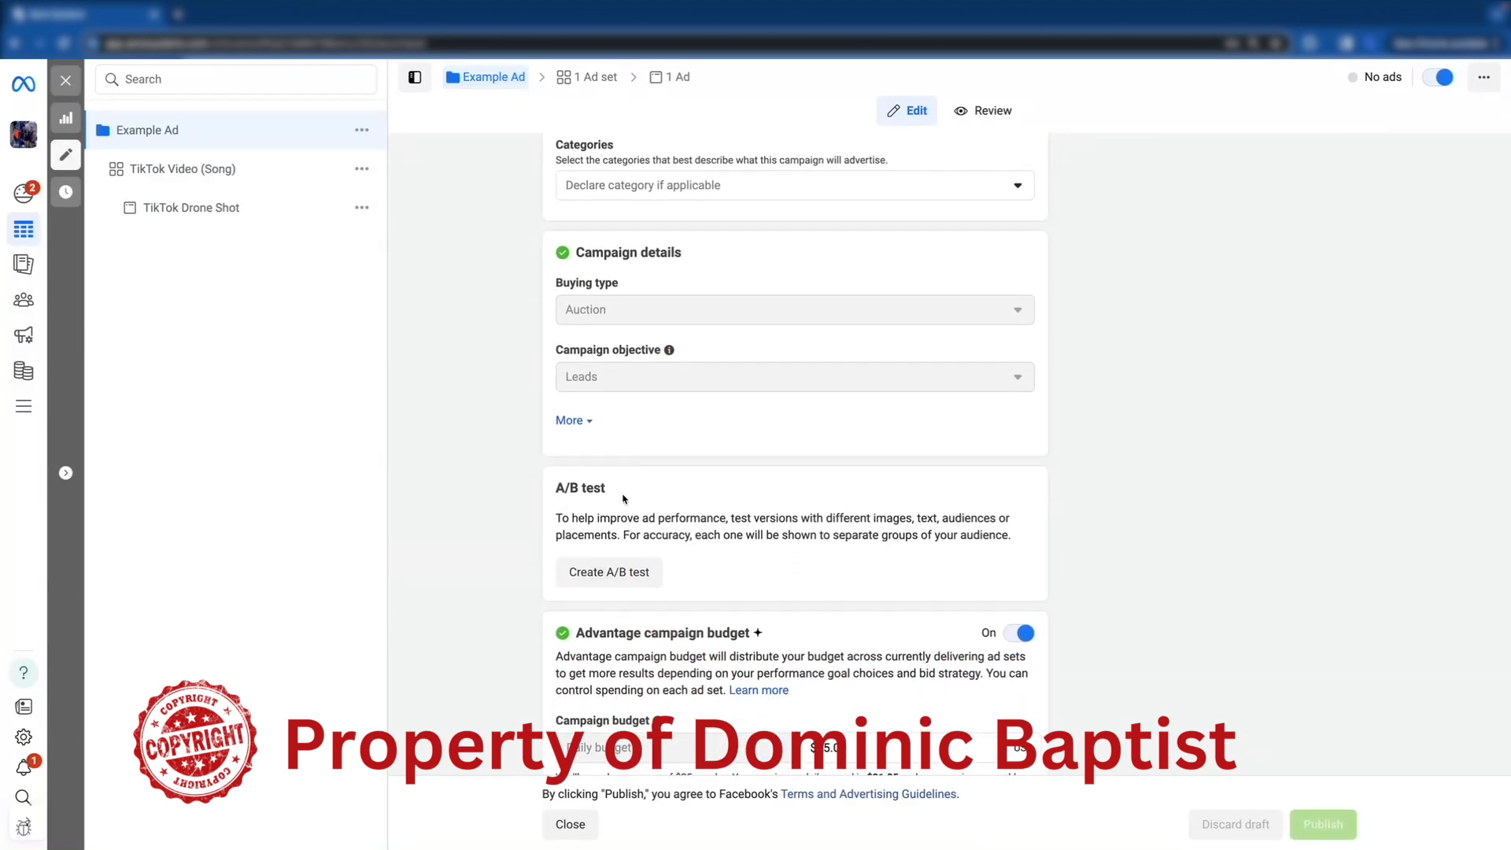
scroll(597, 484, "down", 2)
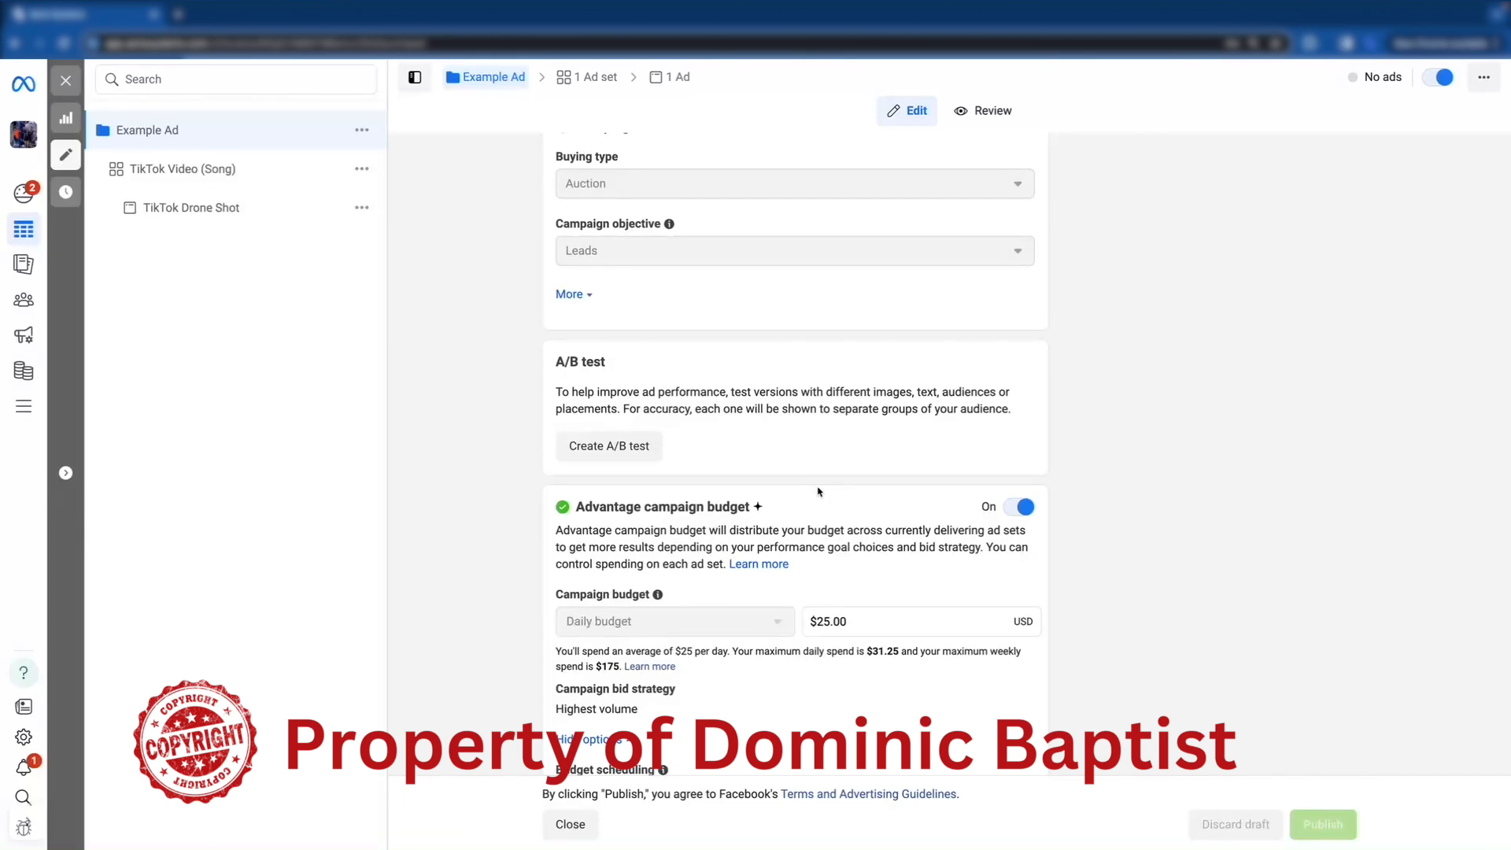
scroll(818, 492, "down", 4)
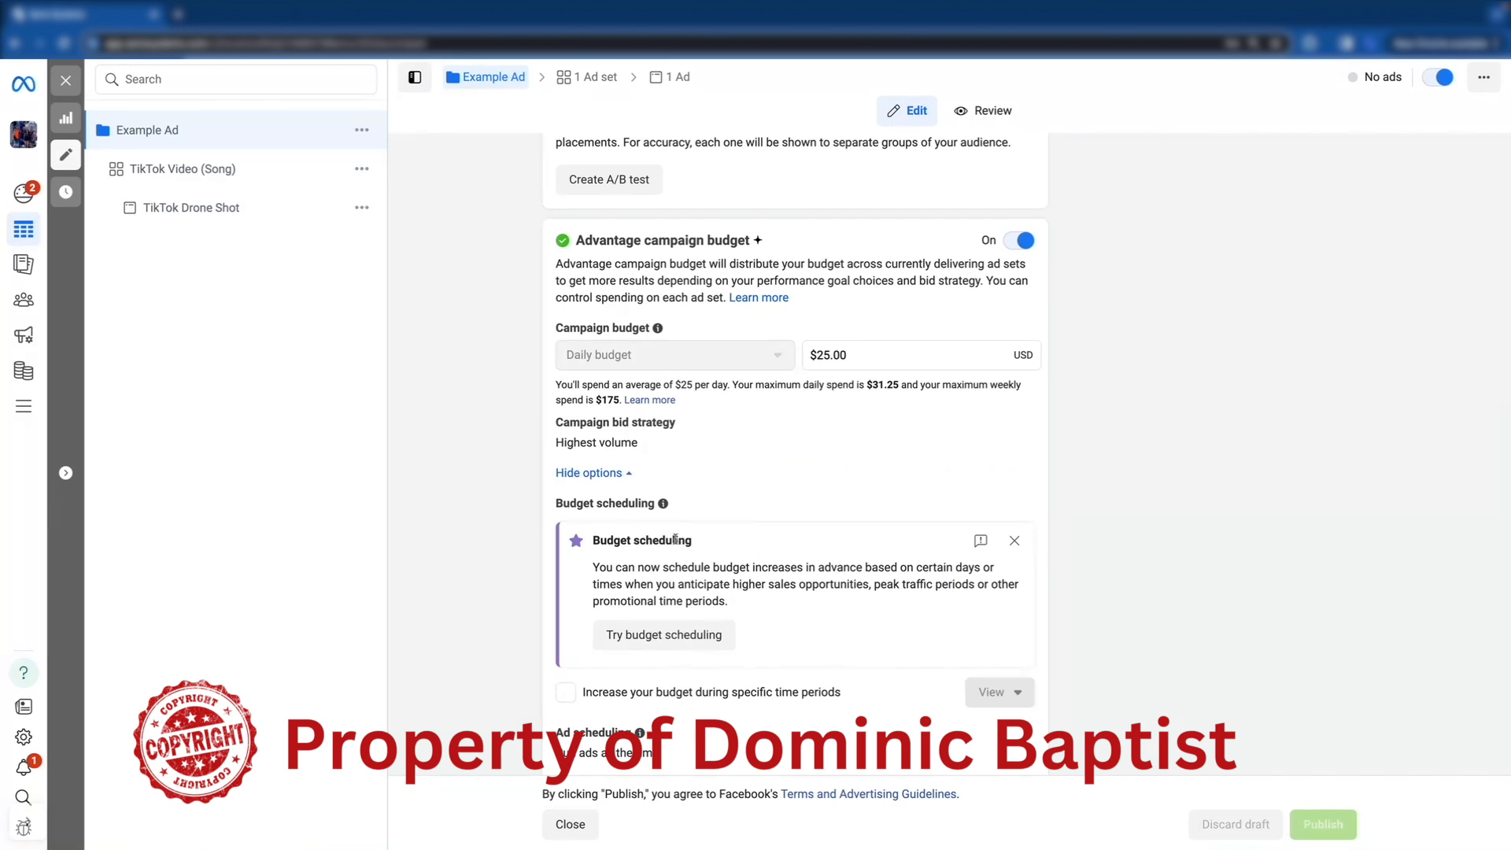
scroll(740, 478, "down", 1)
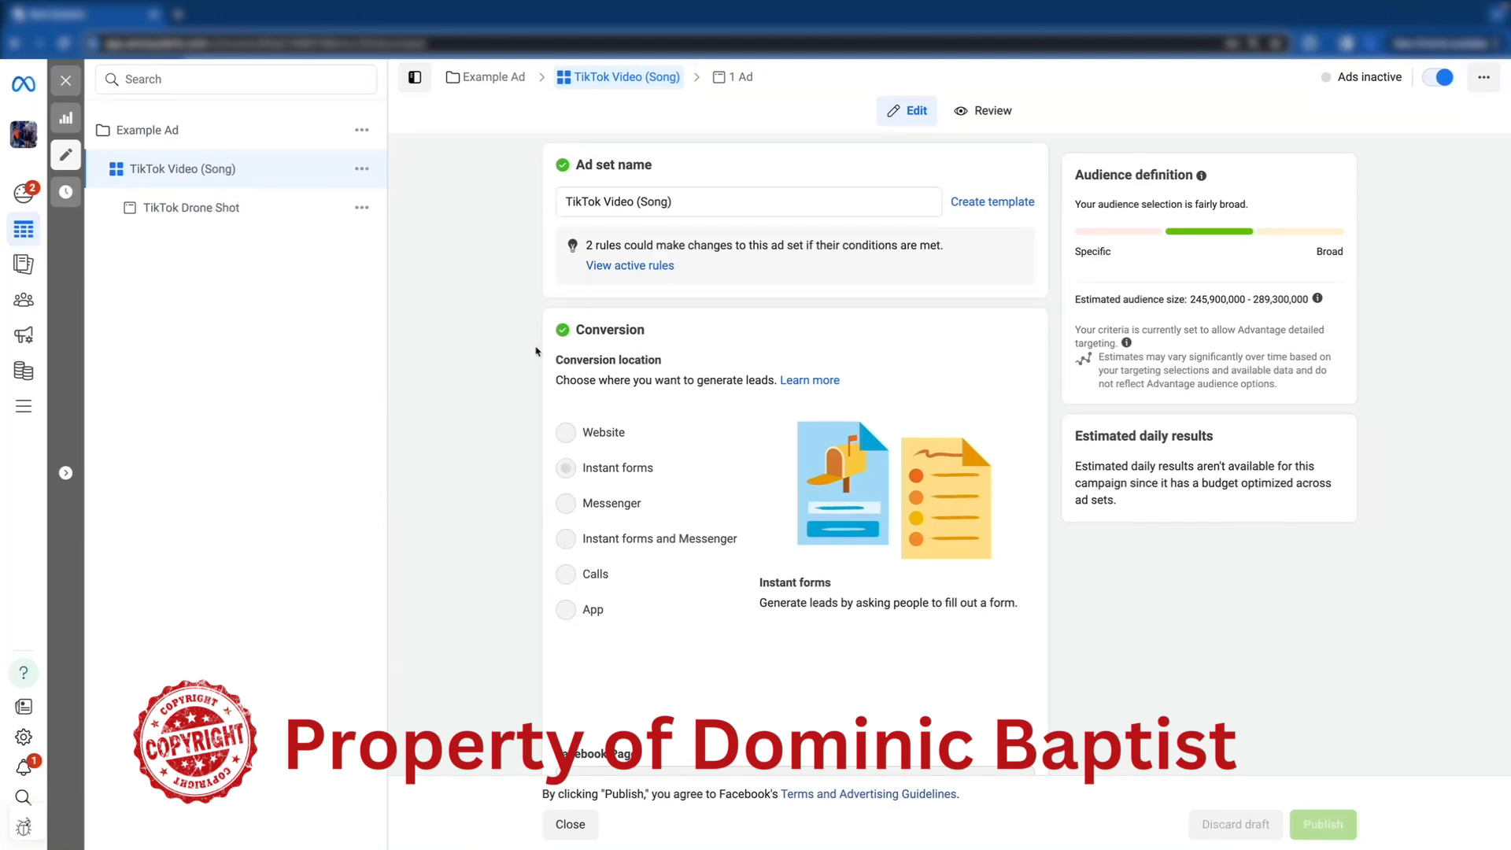
Step: Change the TikTok Video (Song) ad set's audience location from United States to Illinois, Athens, Illinois, United States
scroll(537, 352, "down", 2)
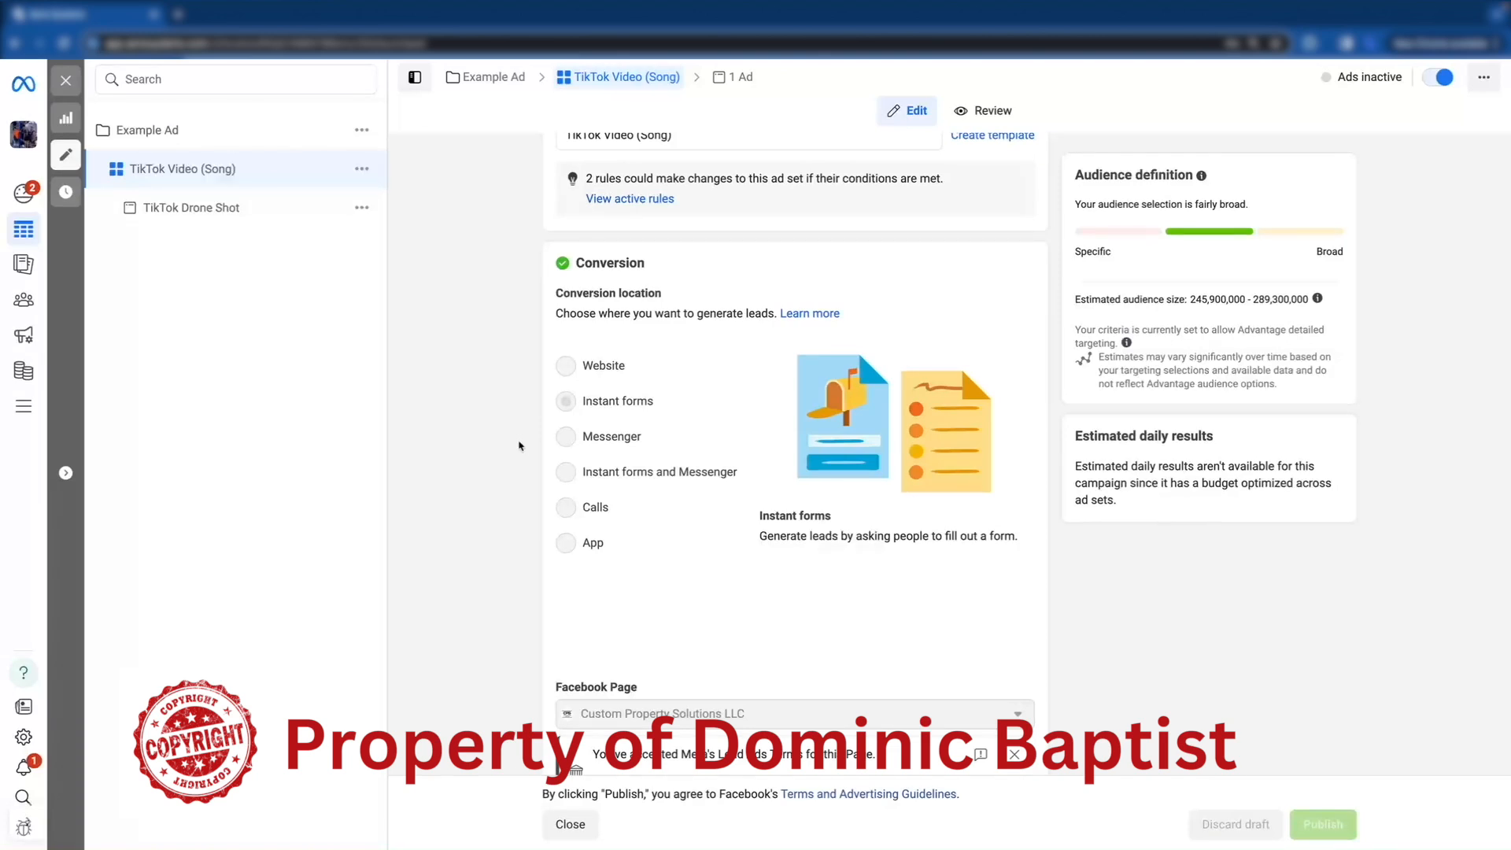
scroll(519, 446, "down", 4)
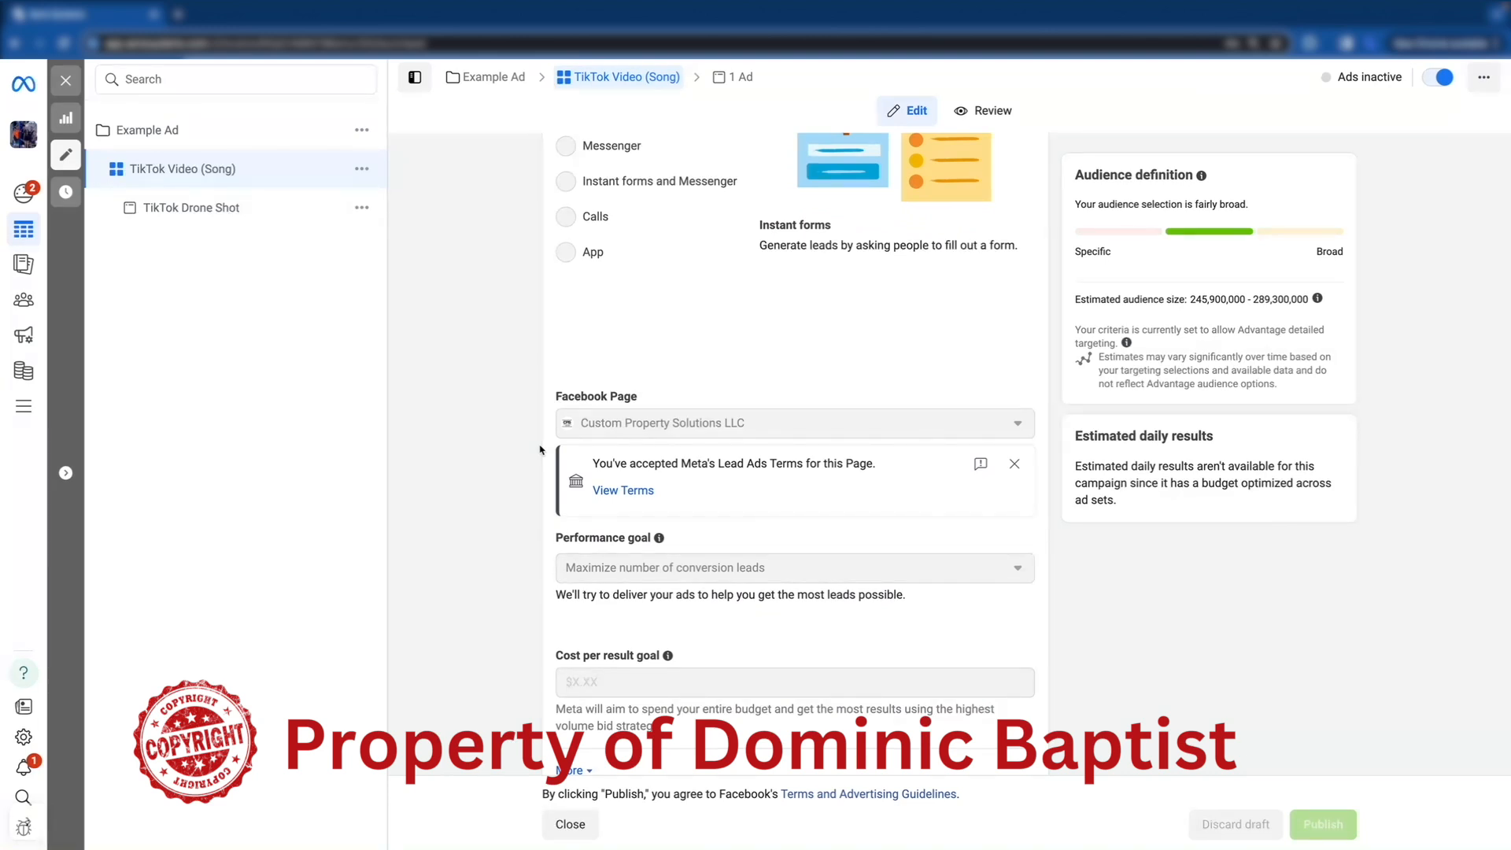
scroll(540, 449, "down", 10)
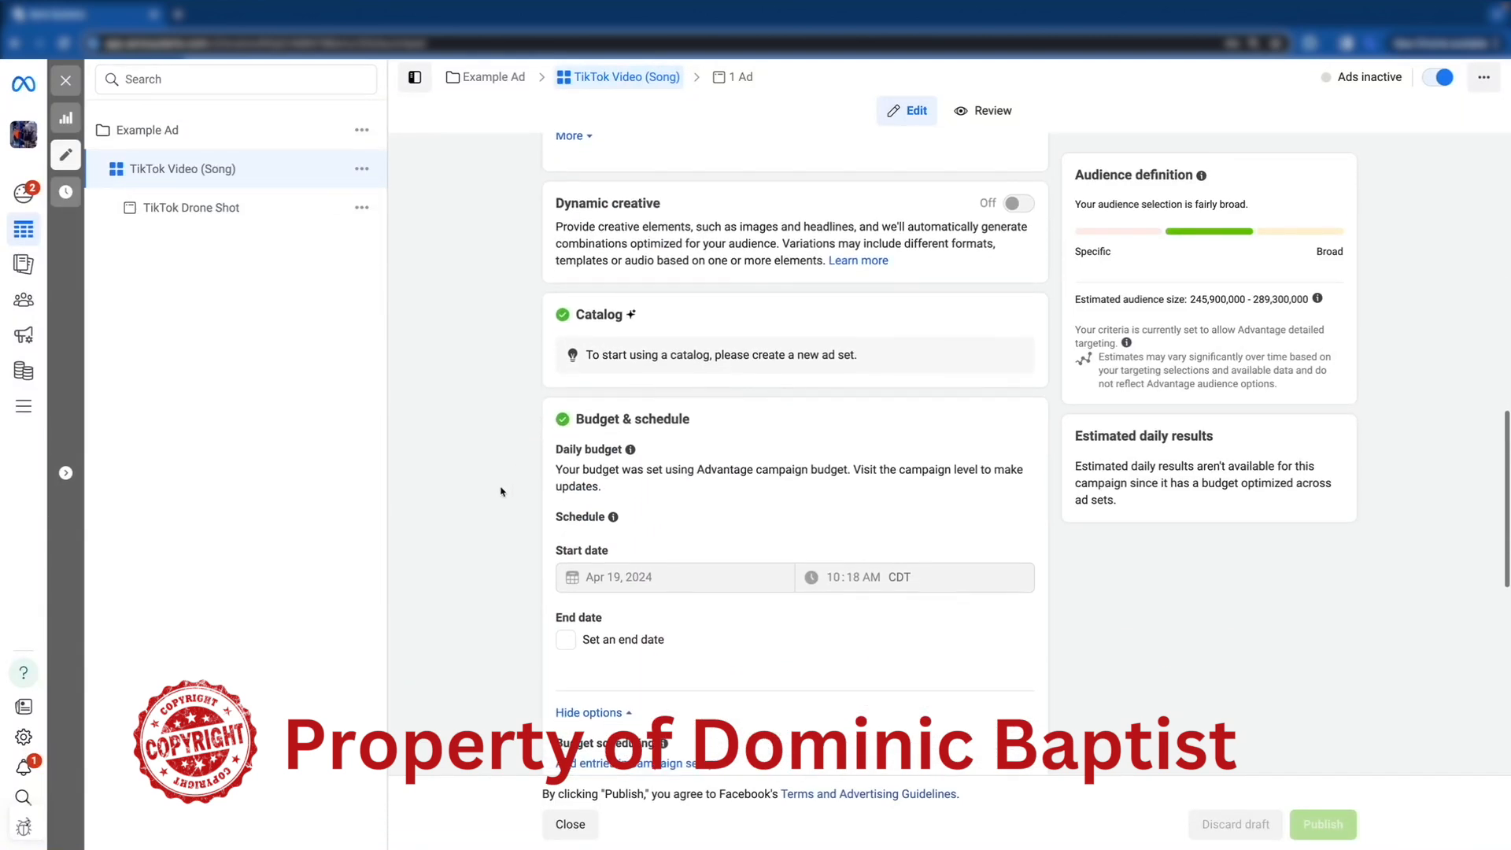
scroll(501, 491, "down", 1)
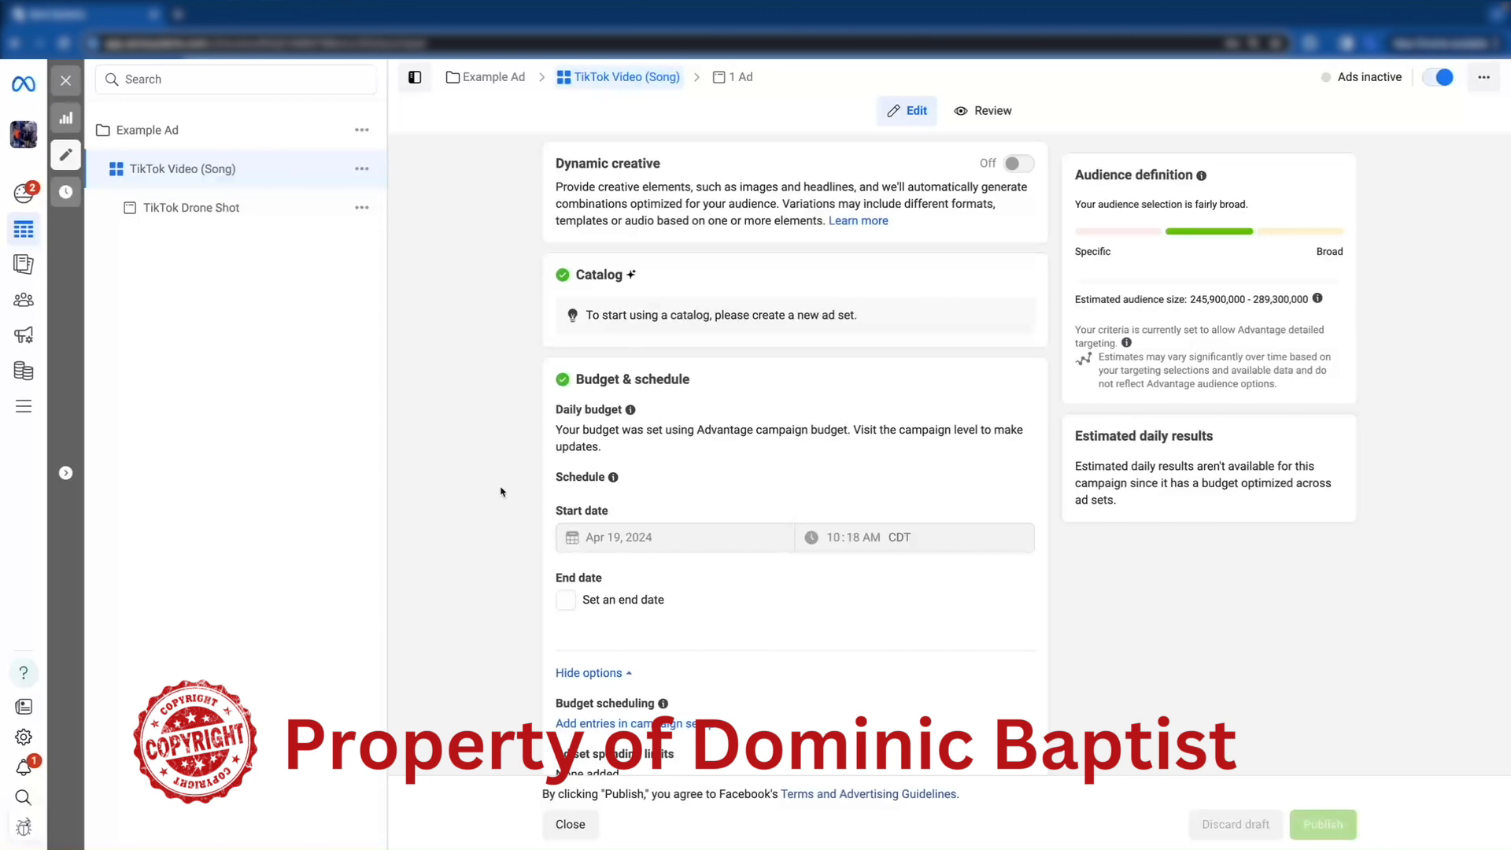
scroll(504, 496, "down", 5)
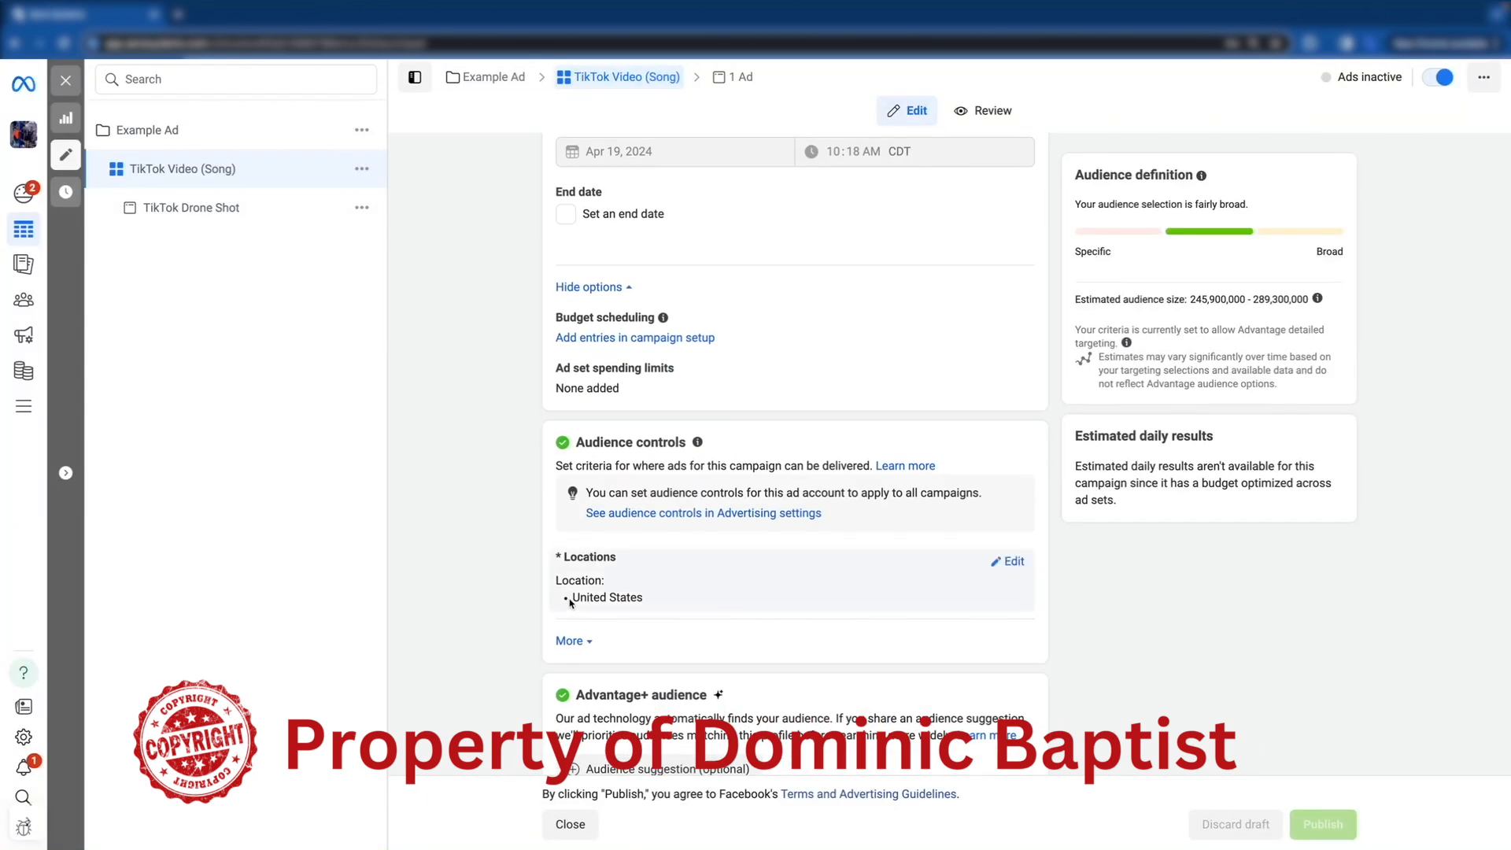
left_click(1007, 562)
scroll(660, 557, "down", 1)
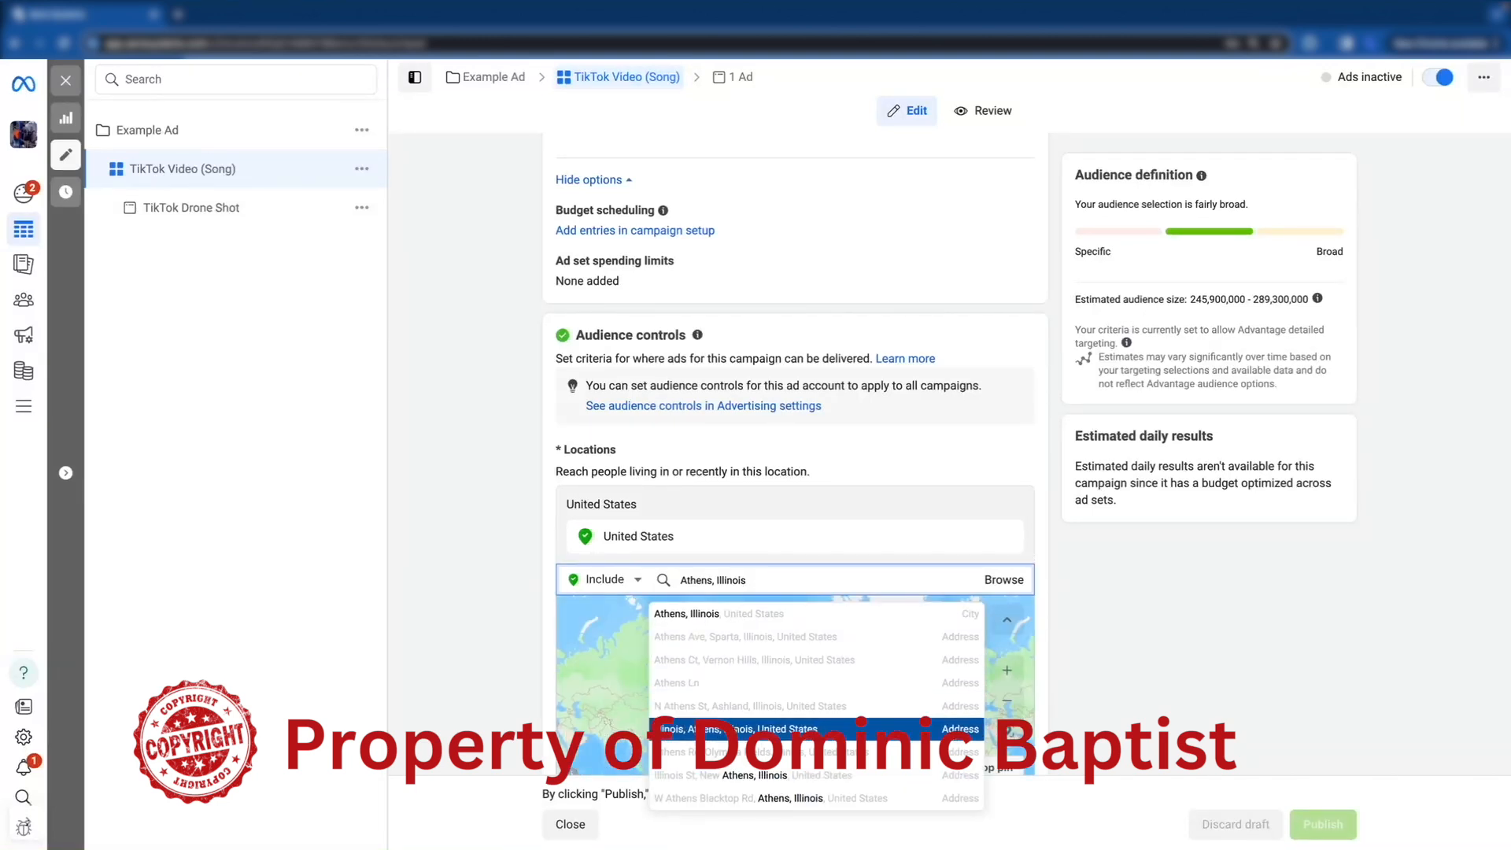
left_click(809, 729)
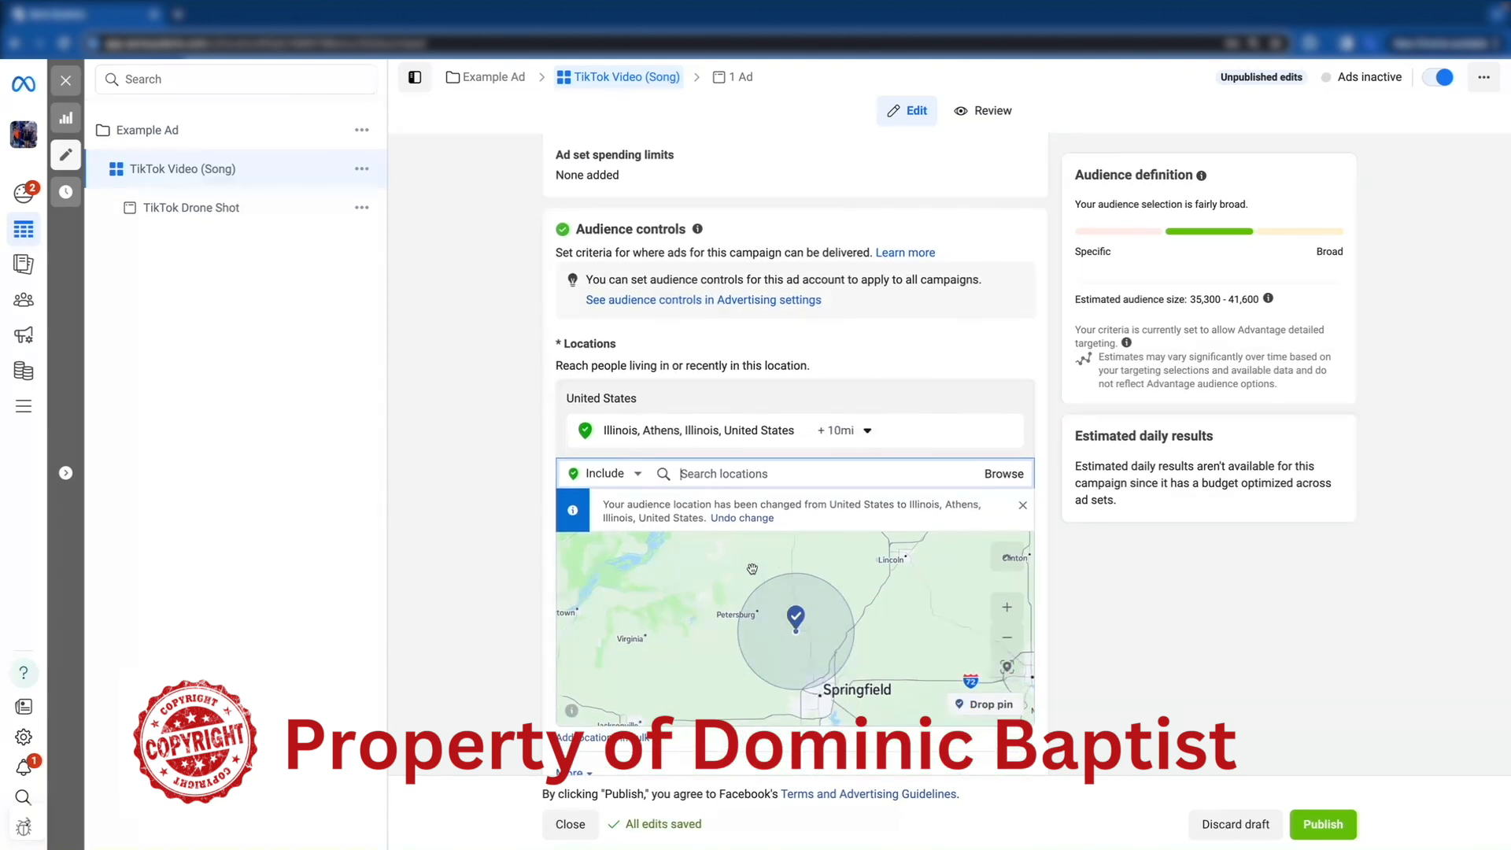
Step: Set the radius around the Athens, Illinois audience location to 50 mi
left_click(841, 431)
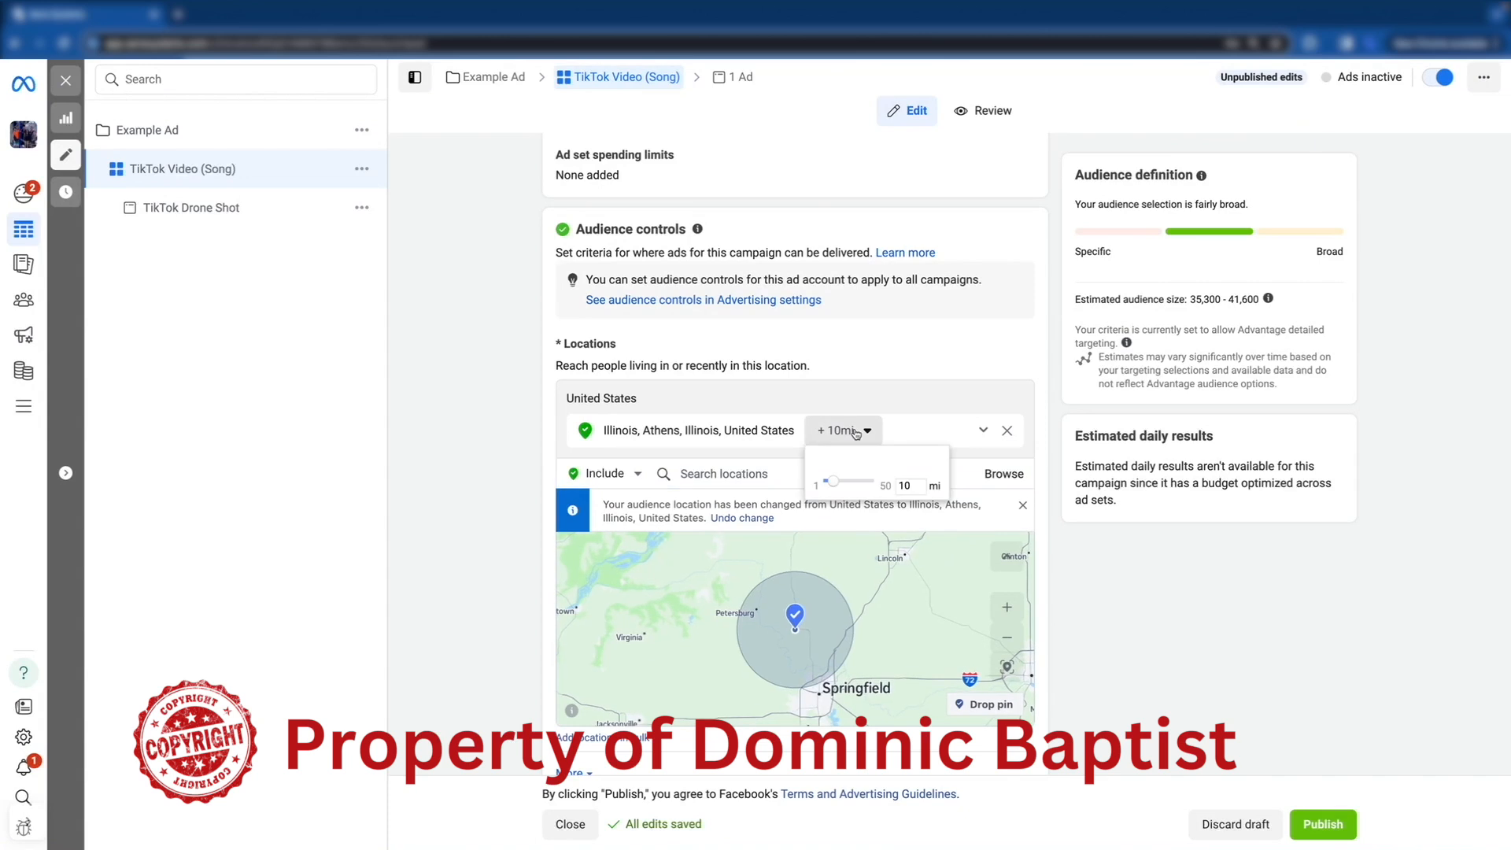
left_click_drag(911, 485, 886, 485)
type("50")
left_click(904, 393)
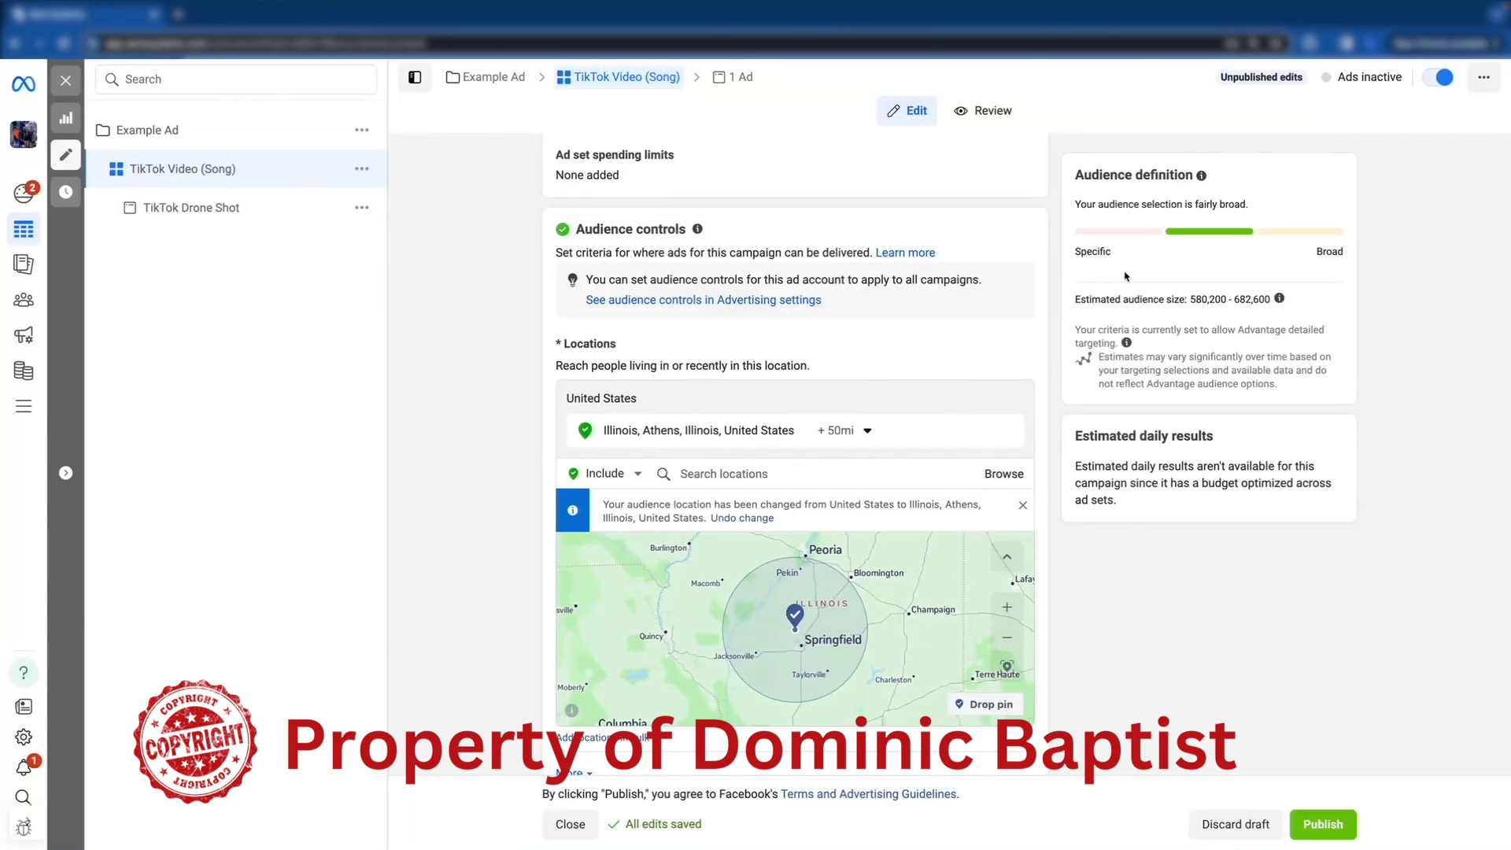
Step: Open the ad set's optional audience suggestions and search detailed targeting for "hair", leaving the search without a selection
scroll(484, 505, "down", 5)
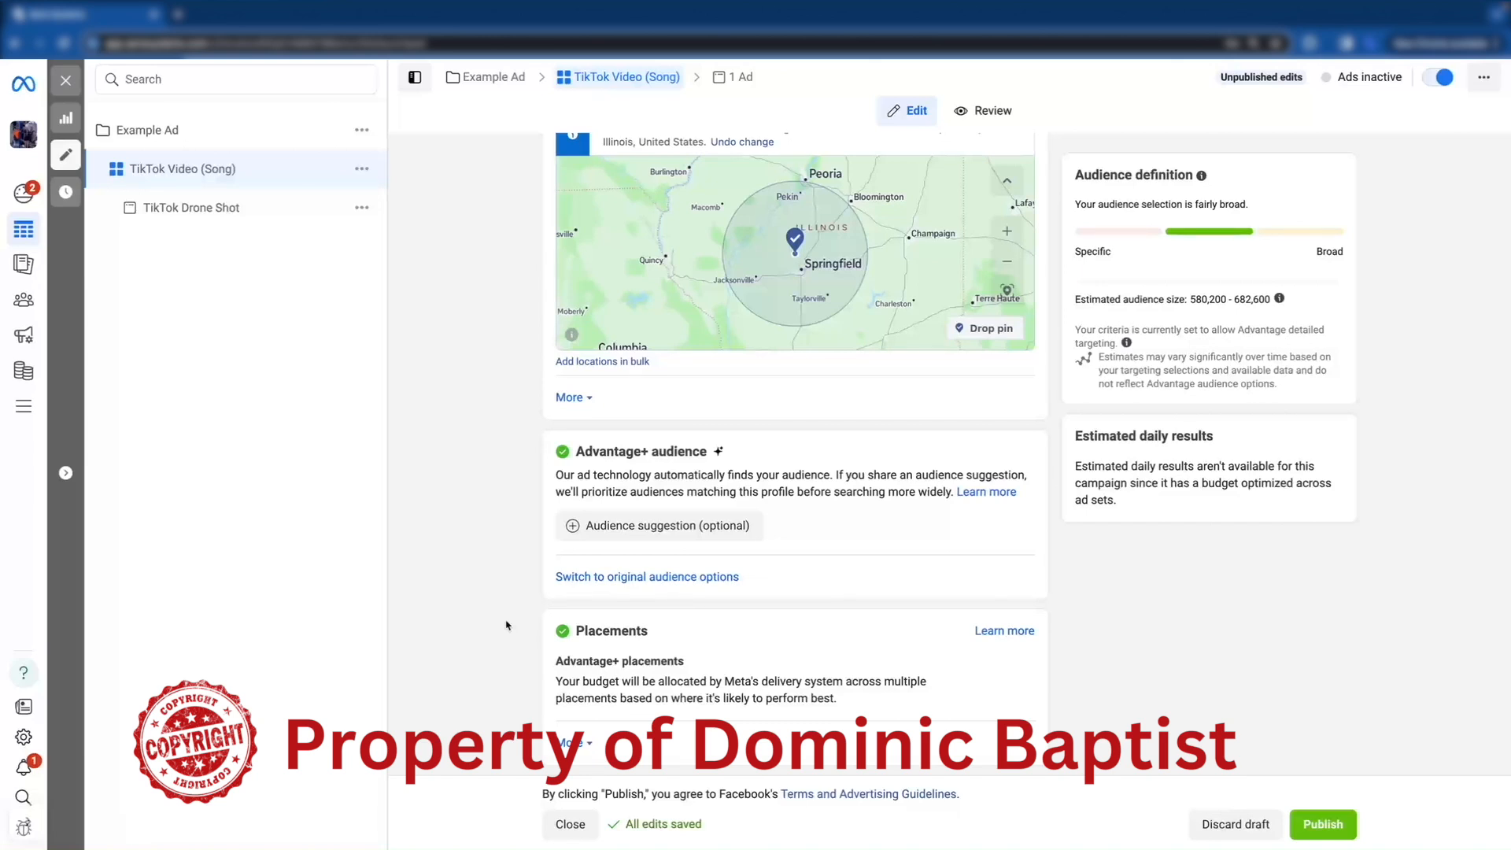
left_click(598, 534)
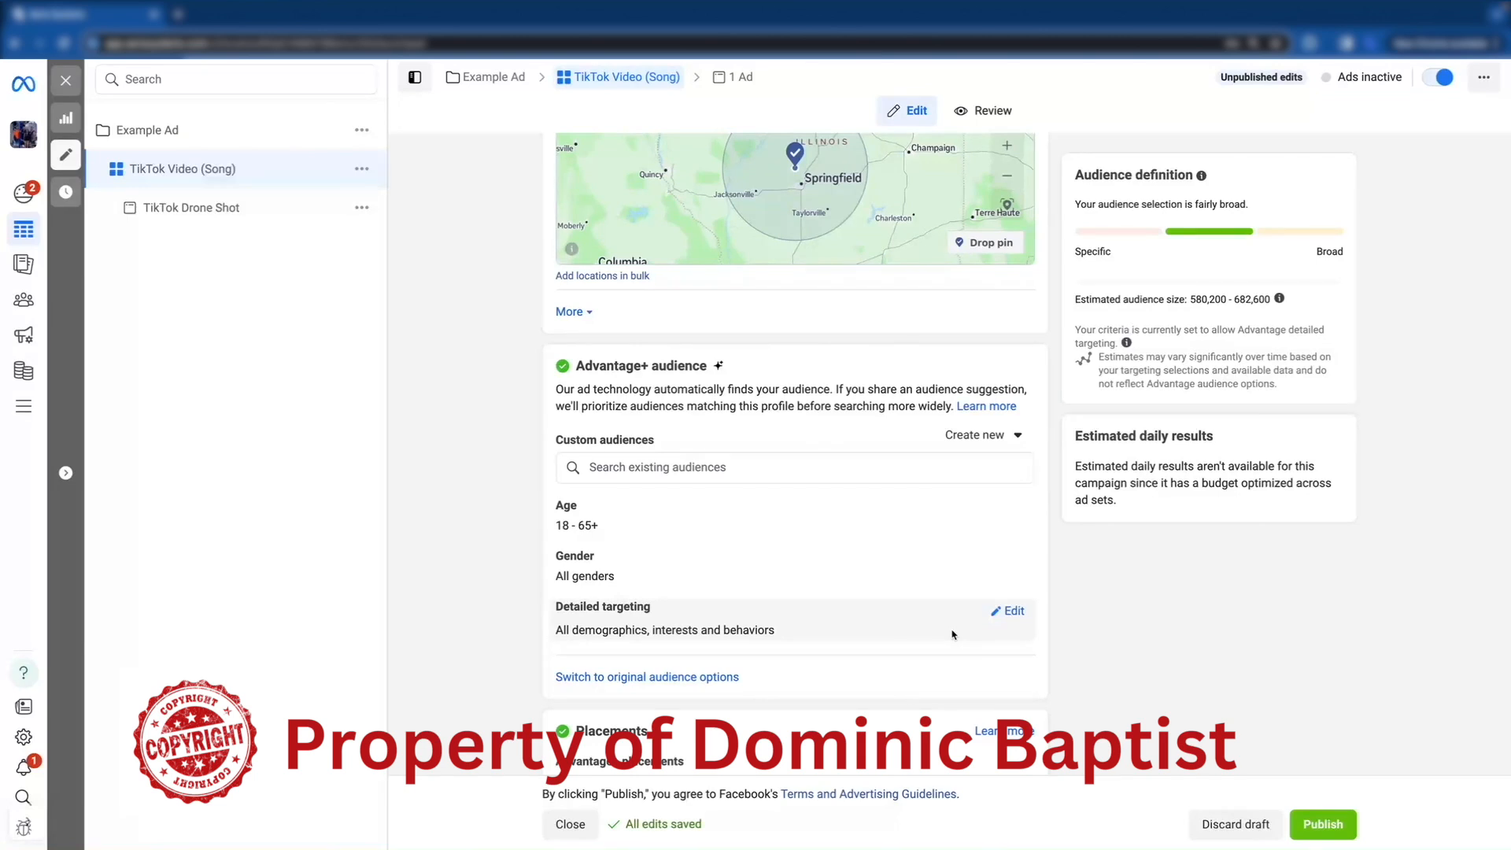
left_click(1007, 611)
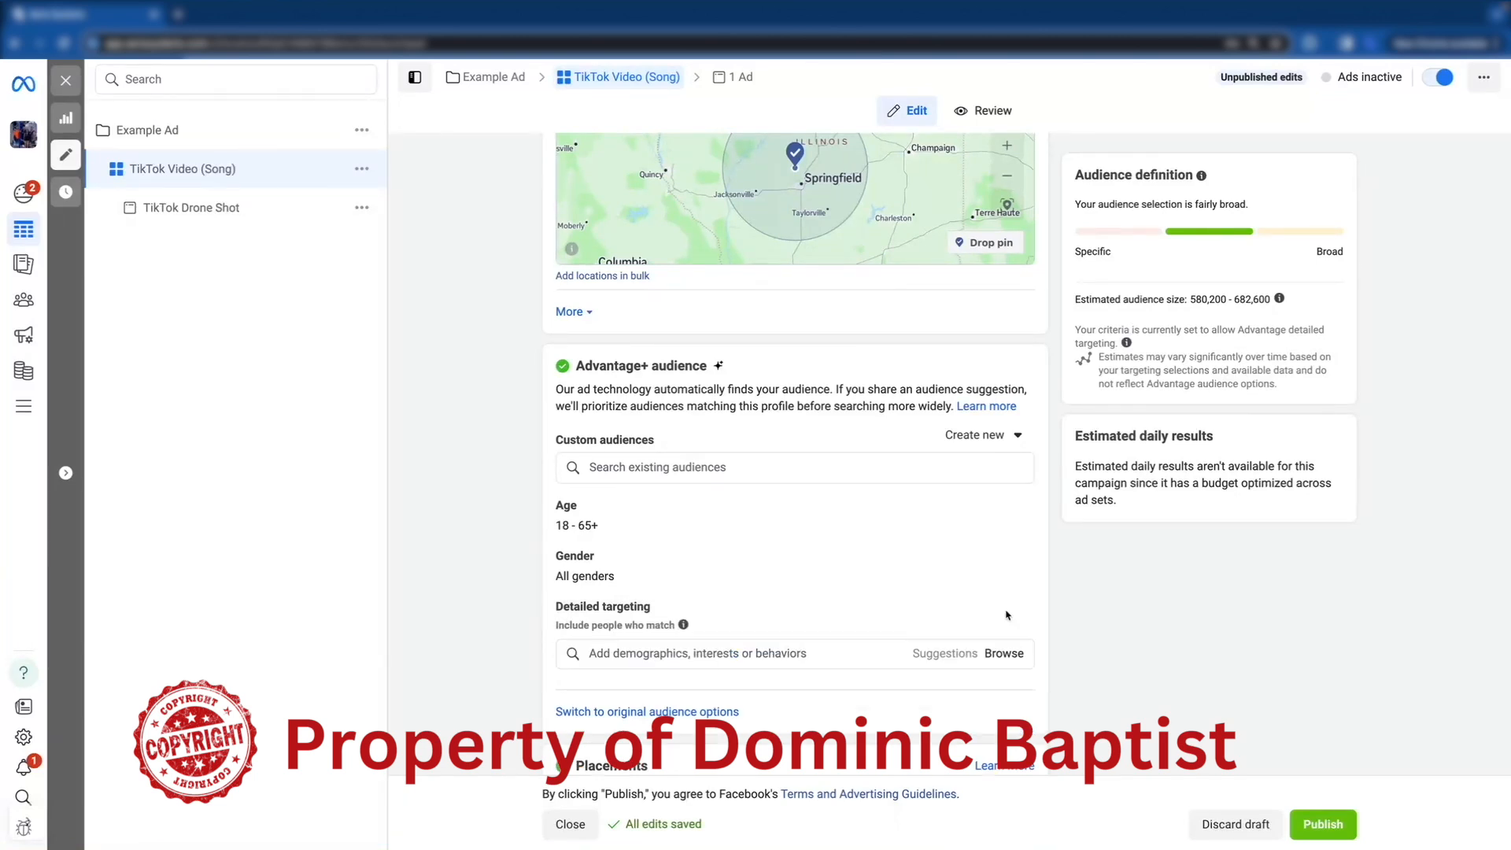
type("hair")
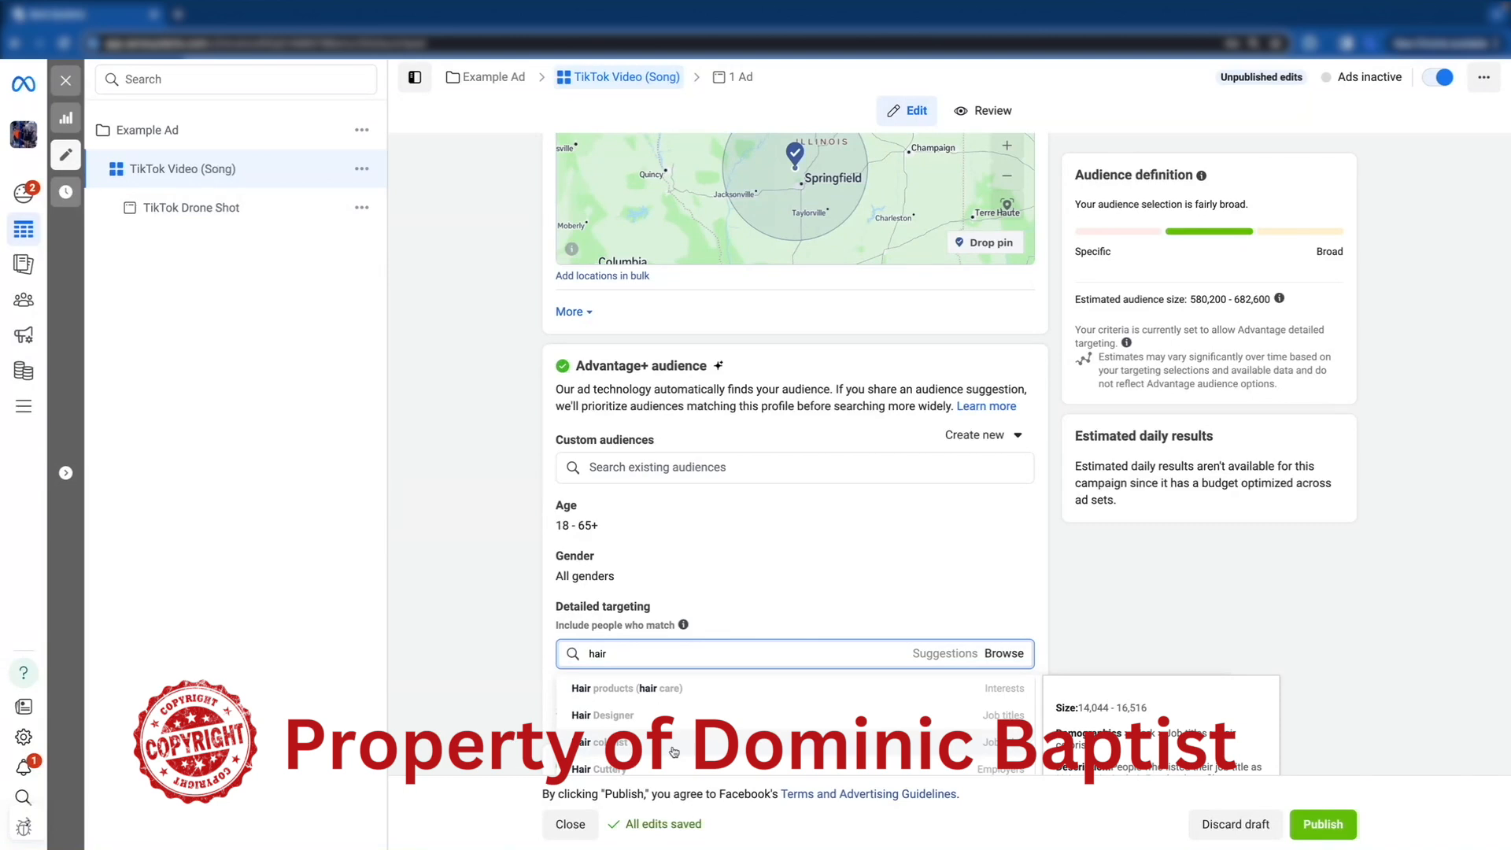
left_click(508, 668)
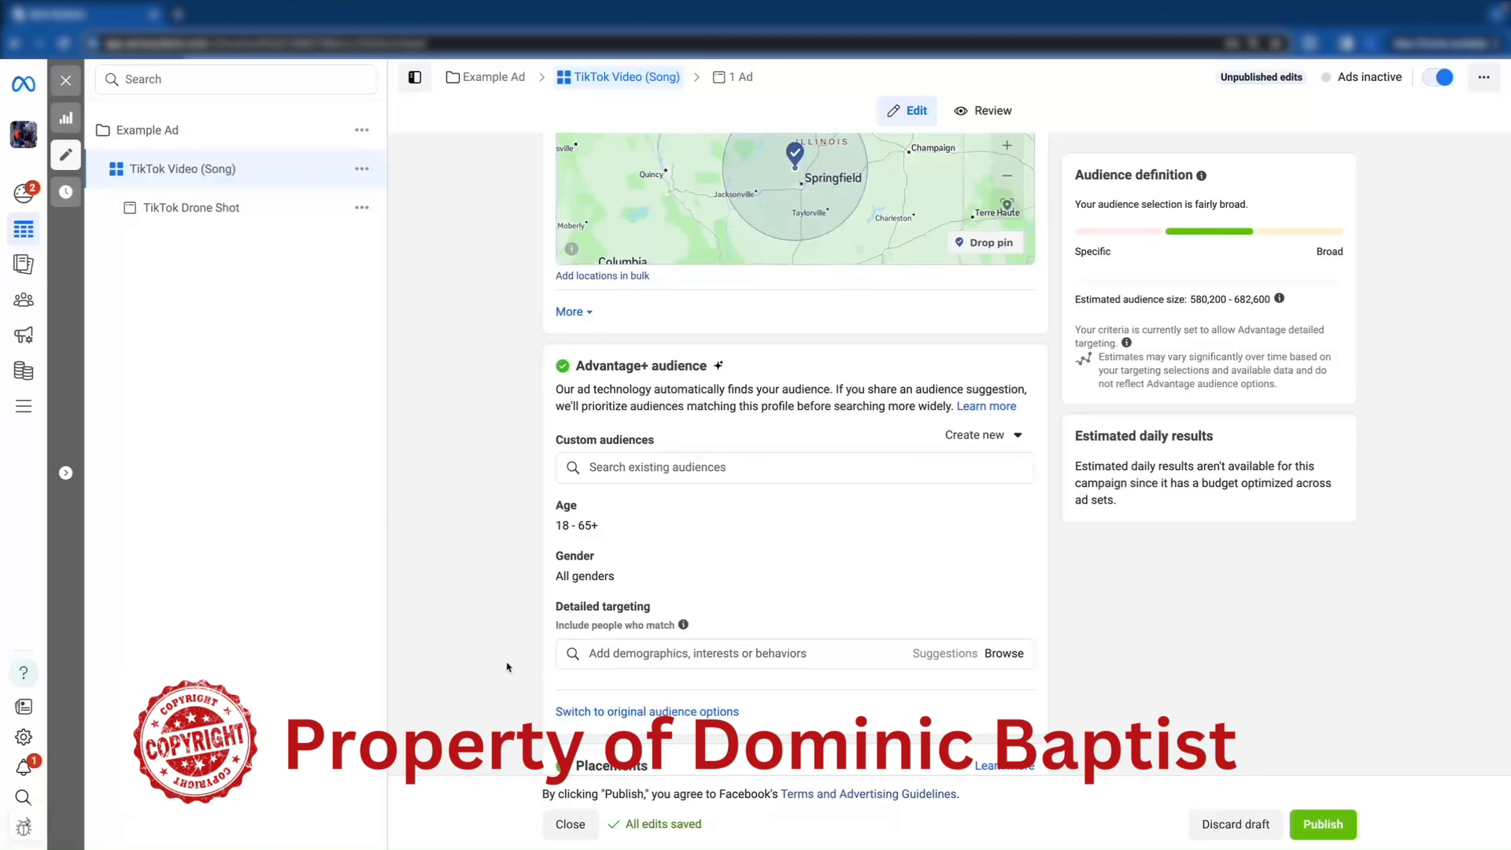
scroll(507, 667, "down", 2)
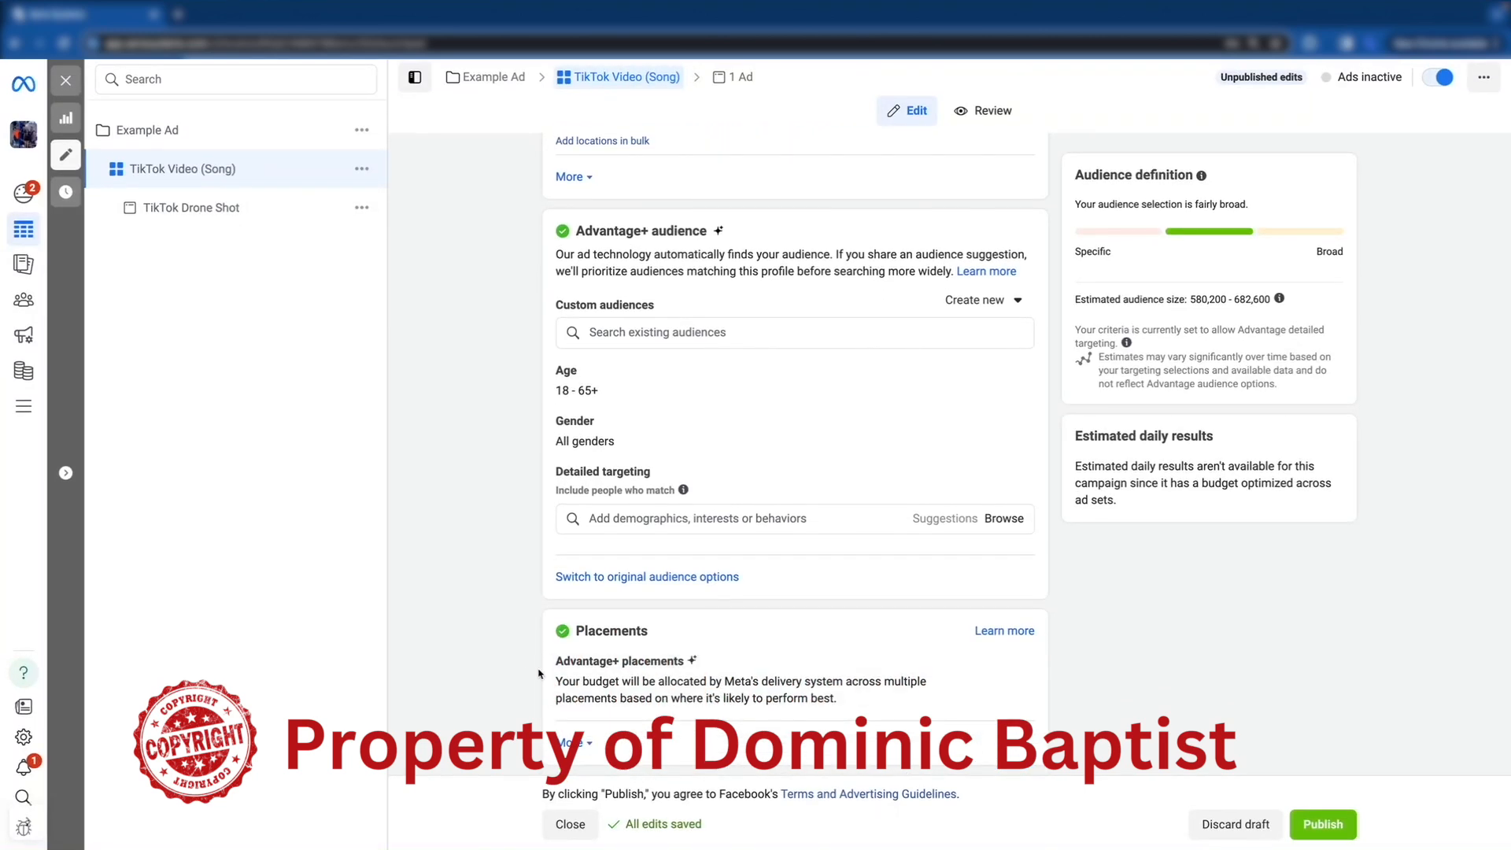
scroll(512, 691, "up", 1)
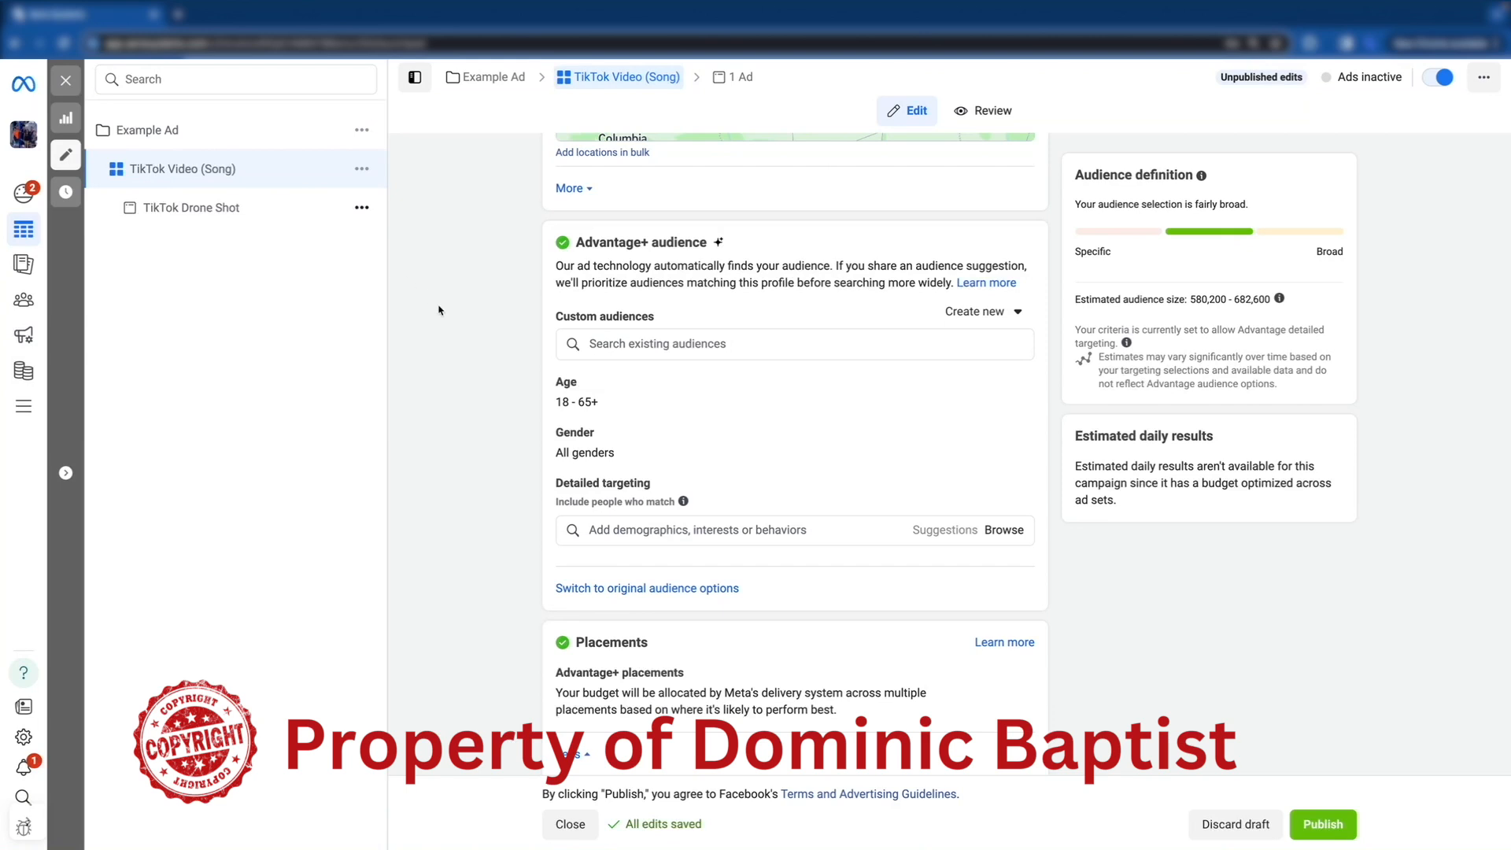
Step: Open the TikTok Drone Shot ad, review its identity, format and media settings, and play the video in the Facebook Feeds preview
left_click(283, 211)
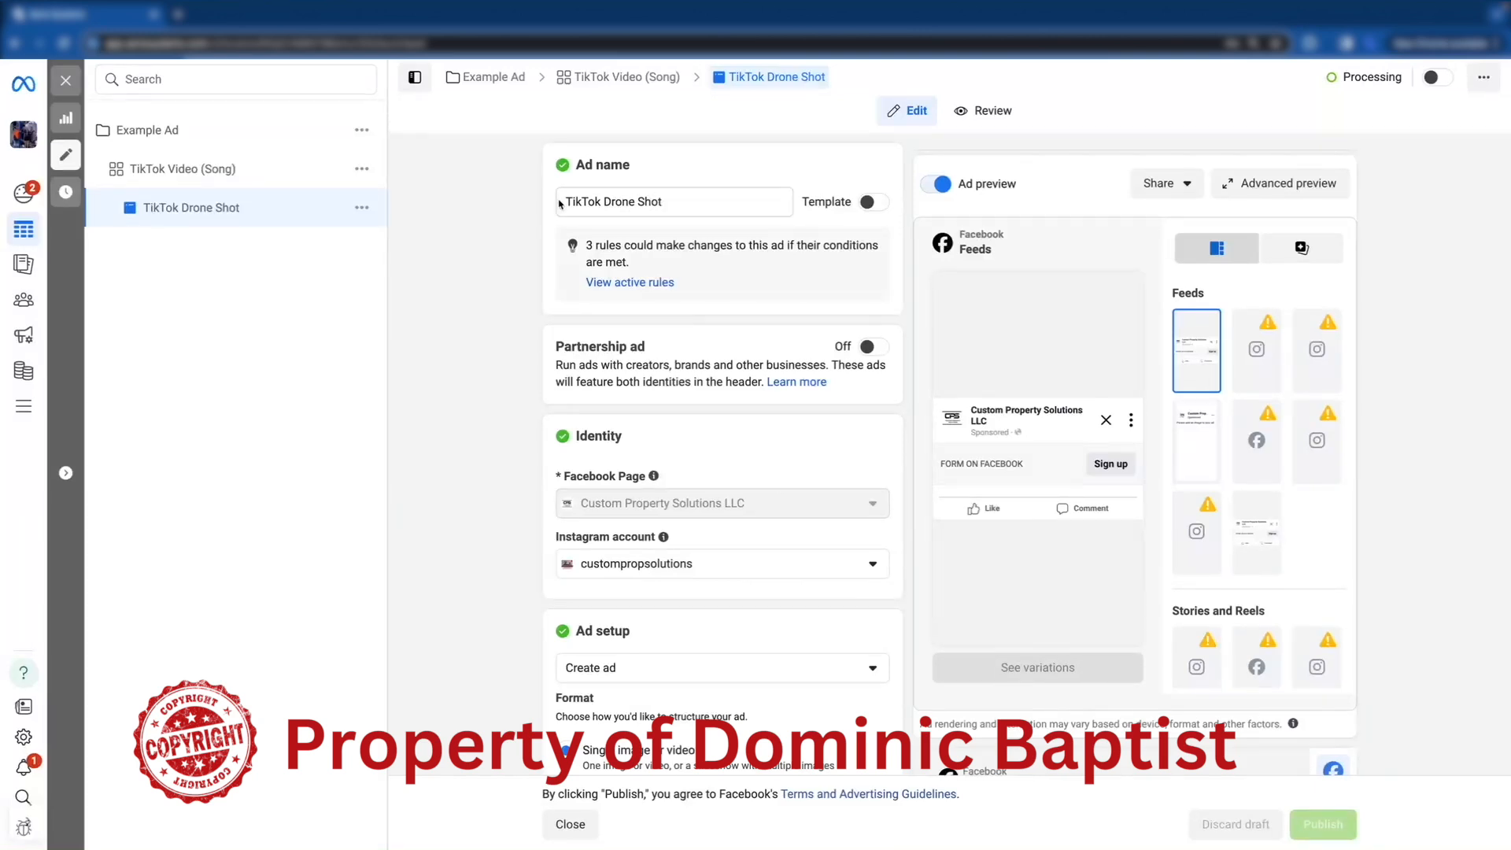
scroll(512, 290, "down", 3)
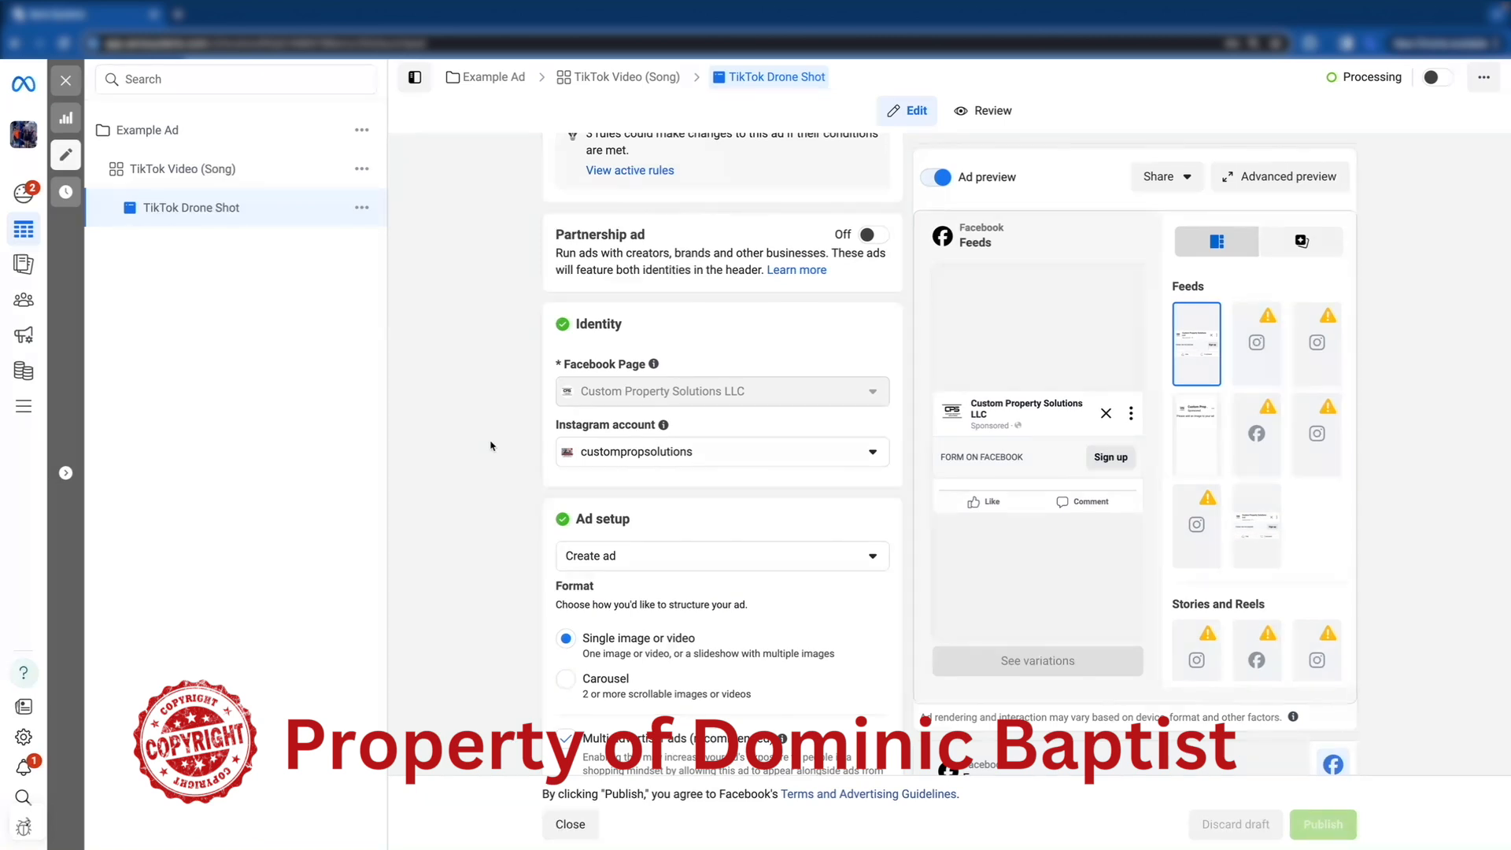
scroll(490, 445, "down", 3)
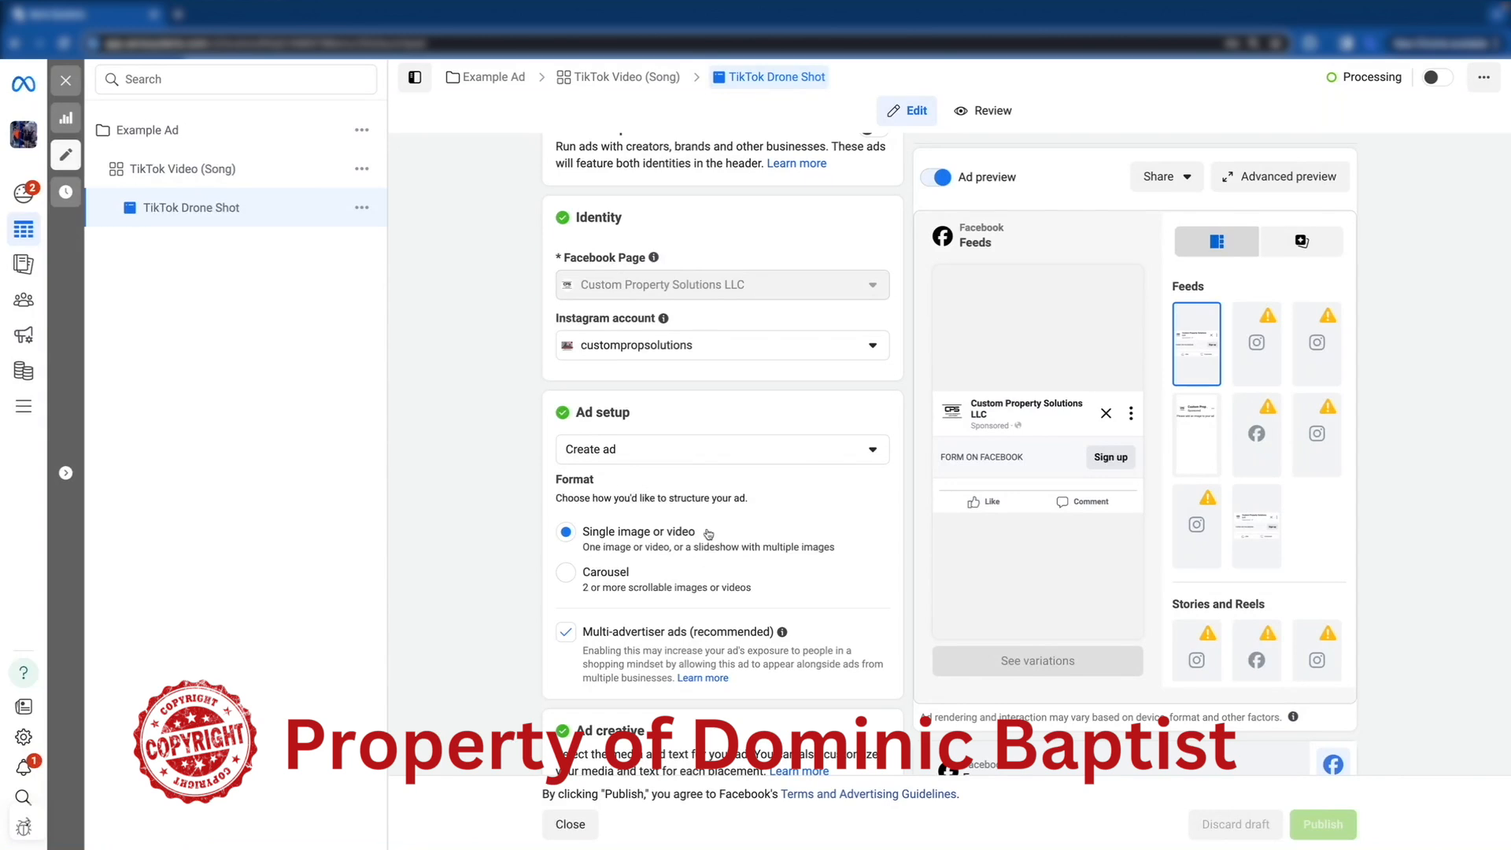
scroll(676, 583, "down", 3)
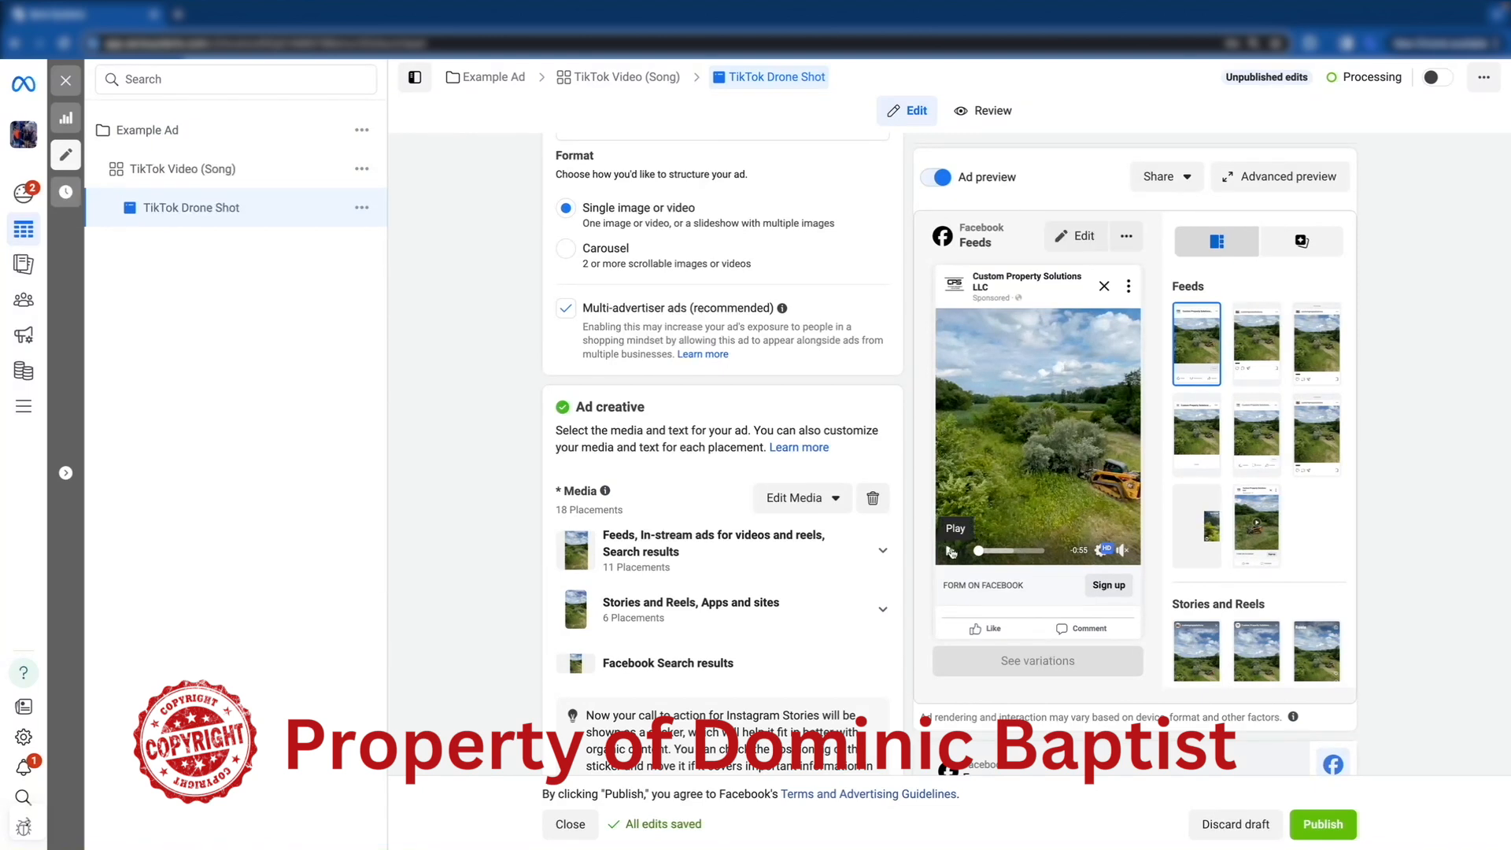
left_click(950, 552)
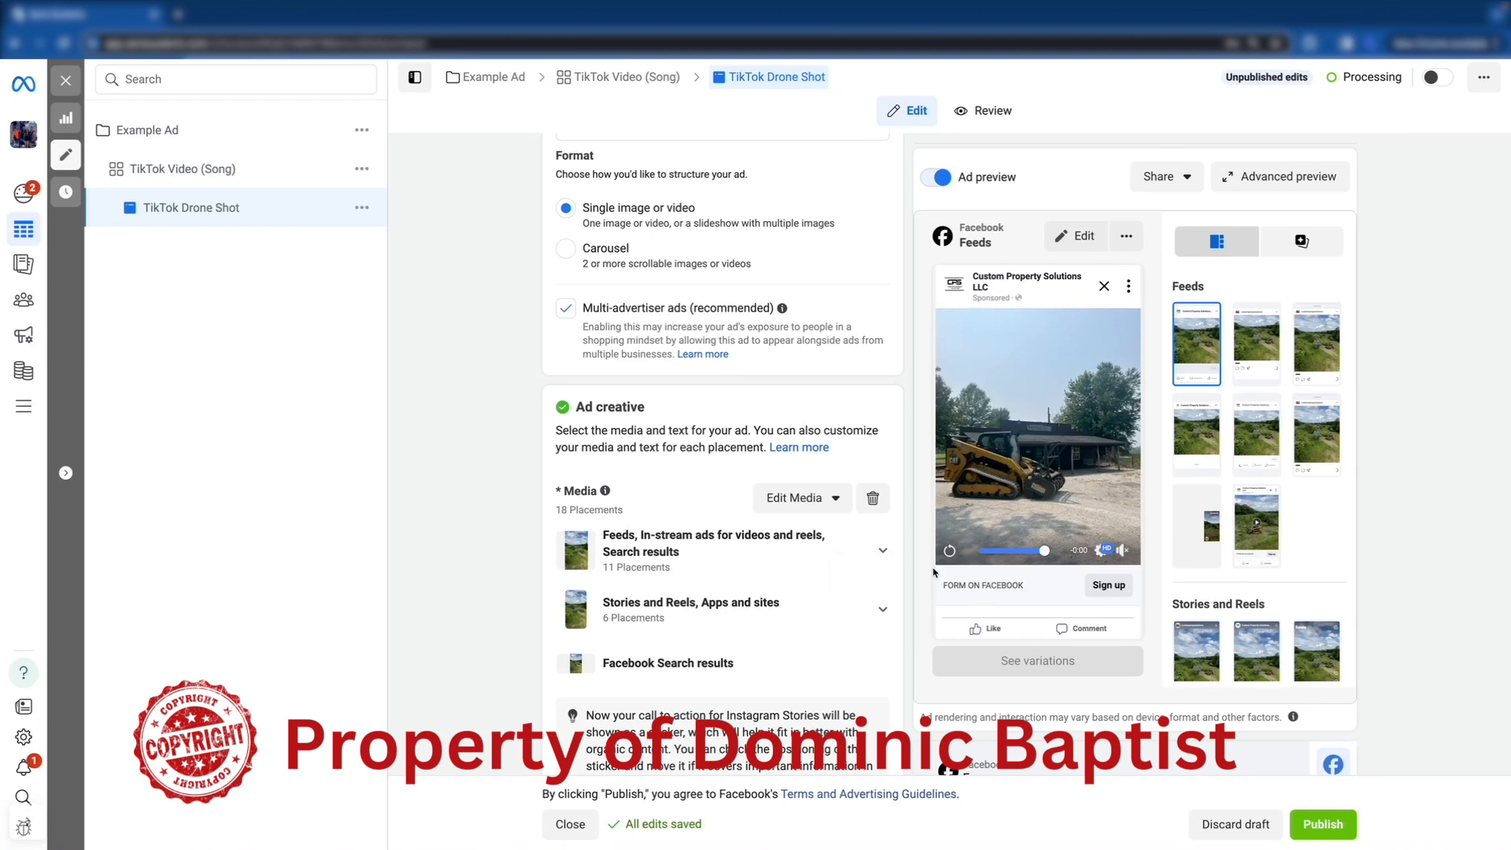
Step: Set the ad's primary text to "Land Clearing and Excavating in Central Illinois!"
scroll(784, 598, "down", 5)
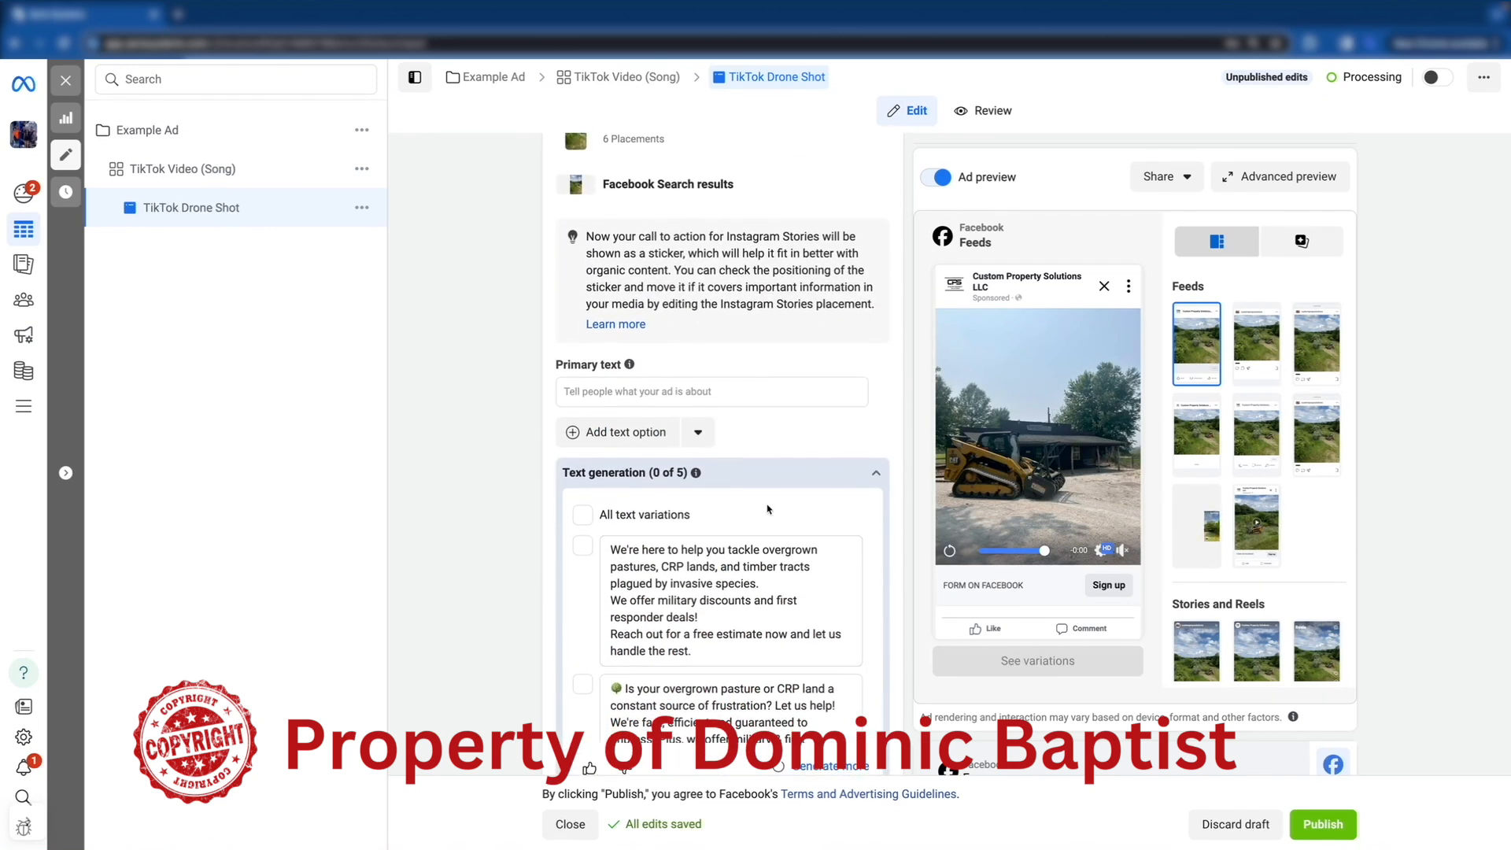
scroll(782, 593, "down", 1)
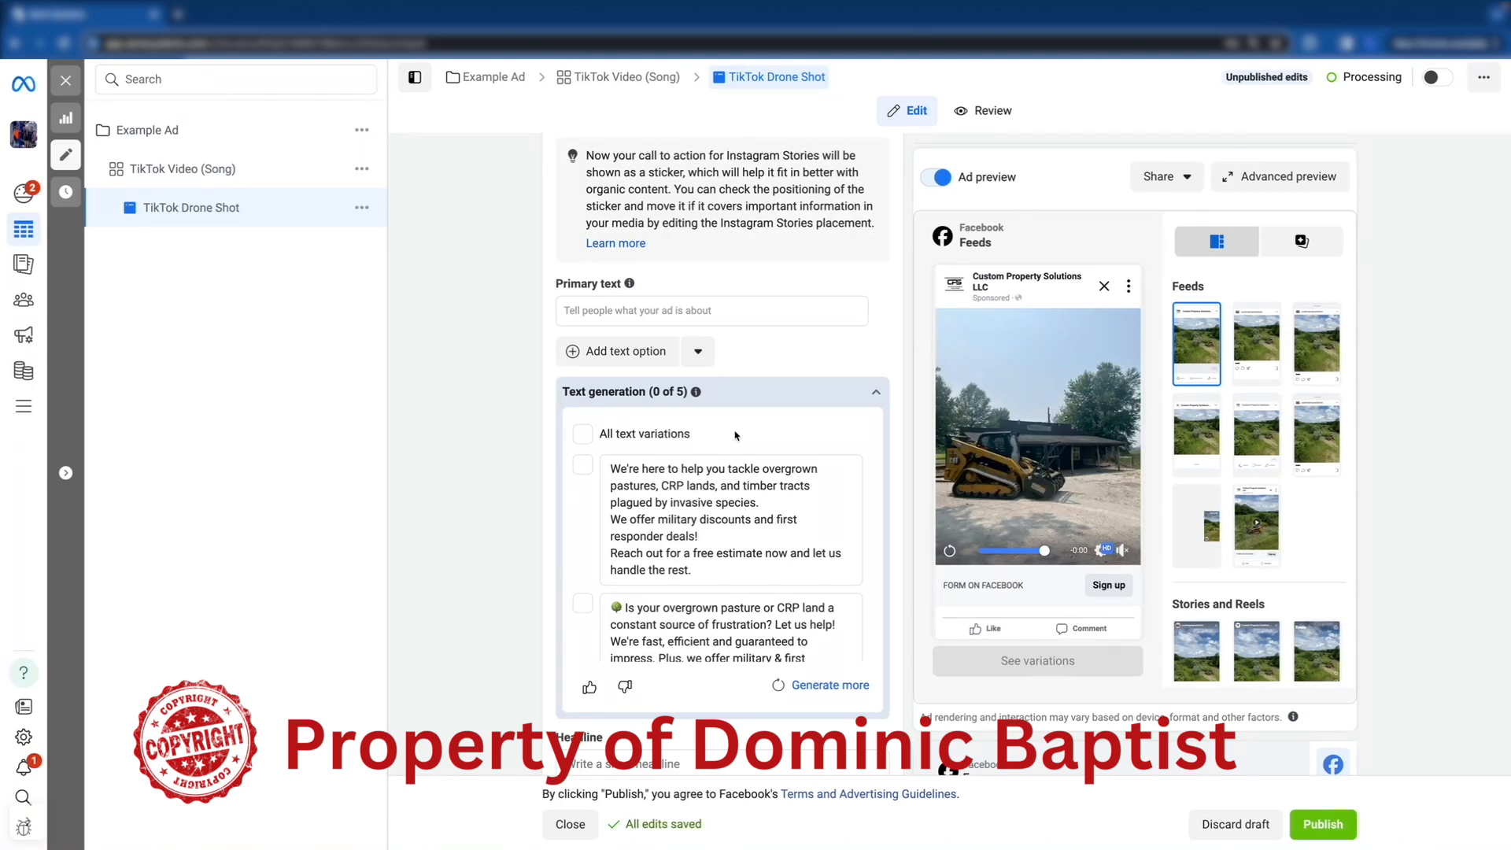
scroll(680, 495, "down", 5)
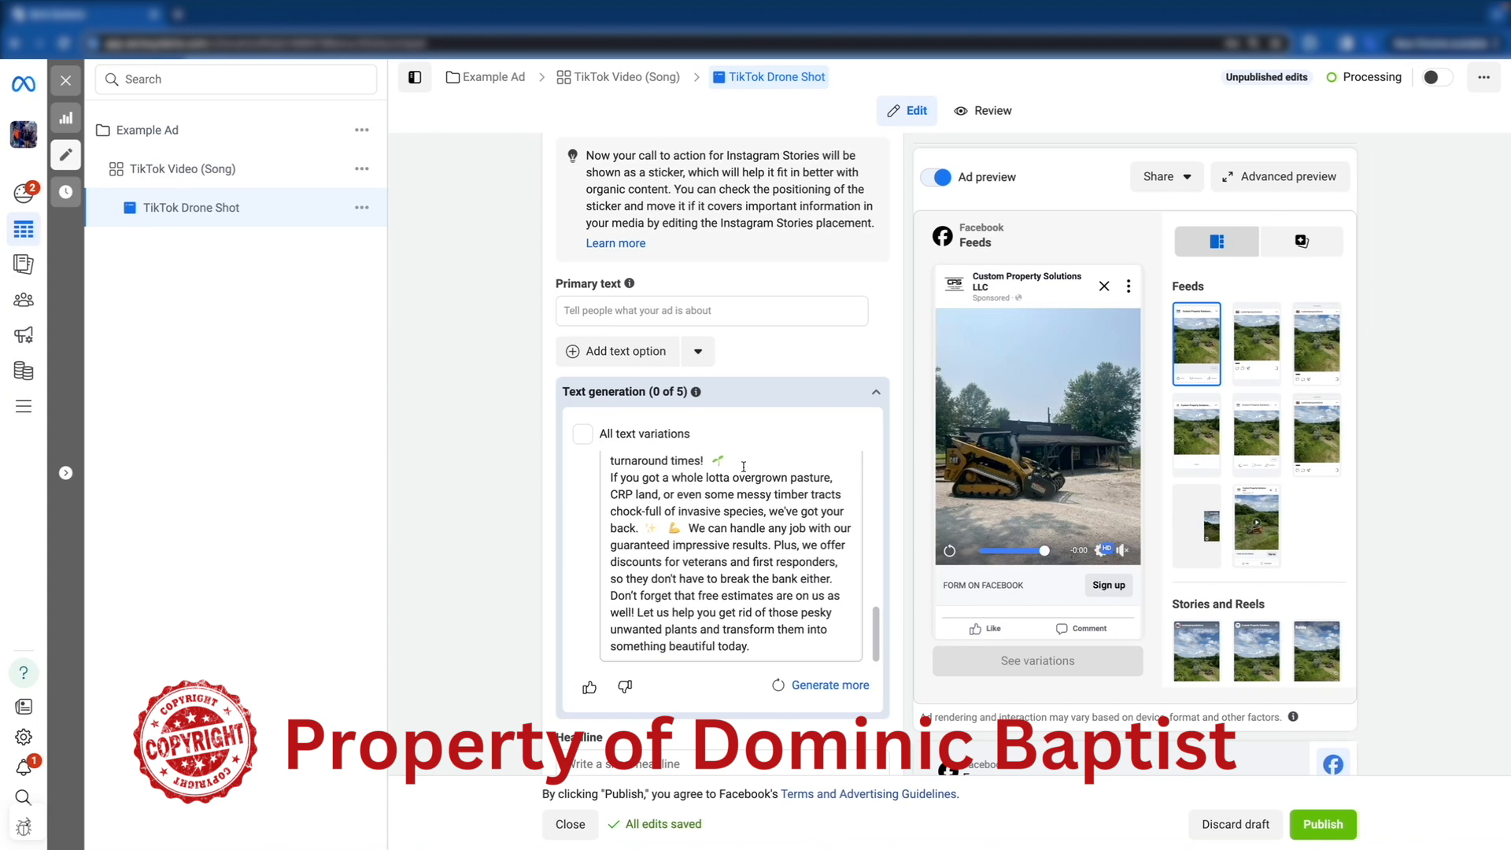
left_click(674, 311)
type("Land Clearing and Excavating in Central Illinois!")
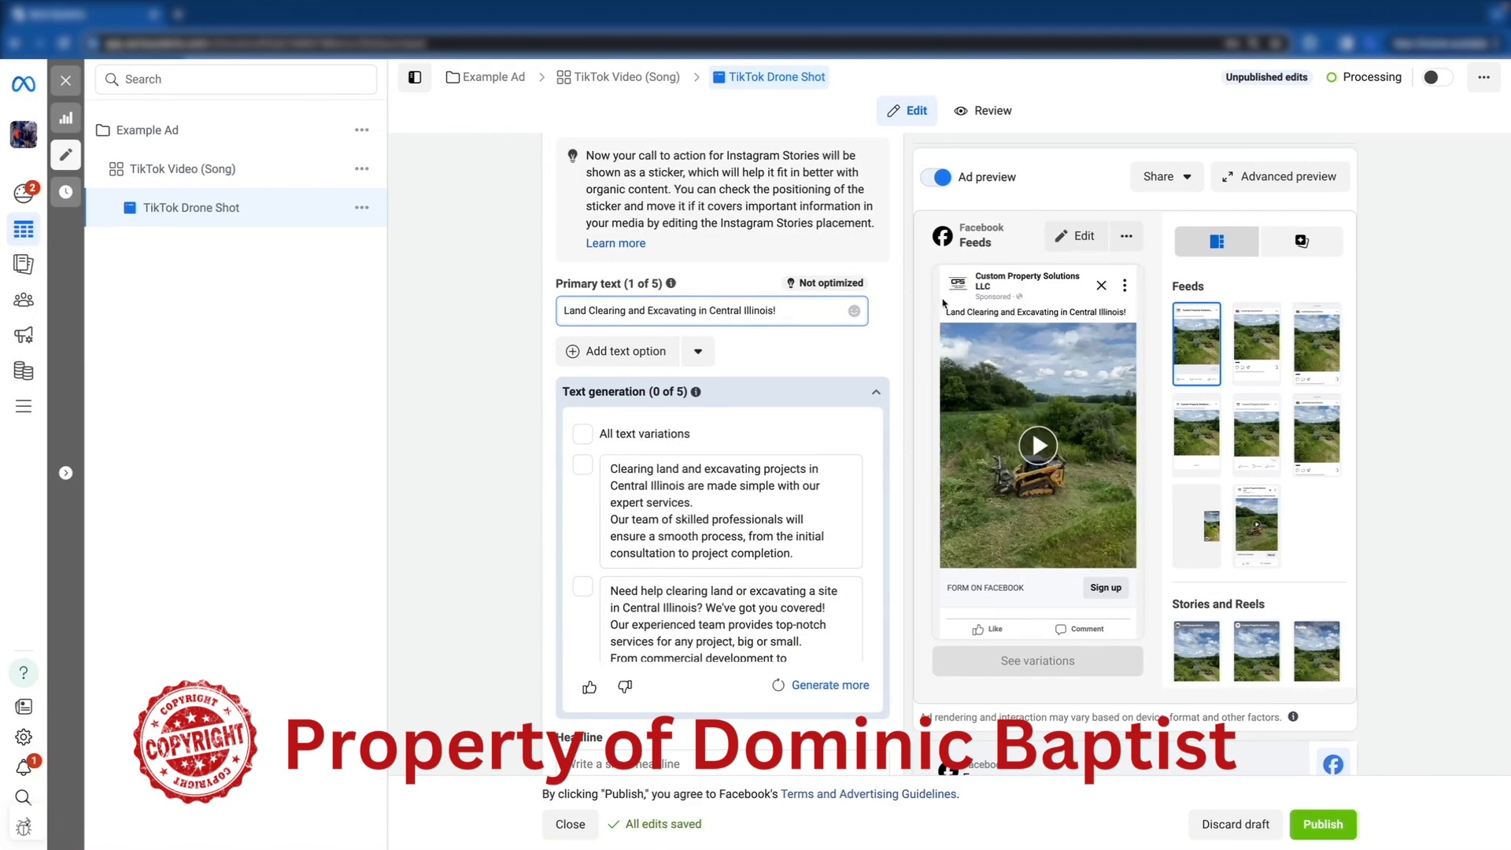
Step: Set the ad's headline to "Clearing Land for Residential and Commercial Properties!"
scroll(823, 353, "down", 3)
scroll(822, 353, "down", 5)
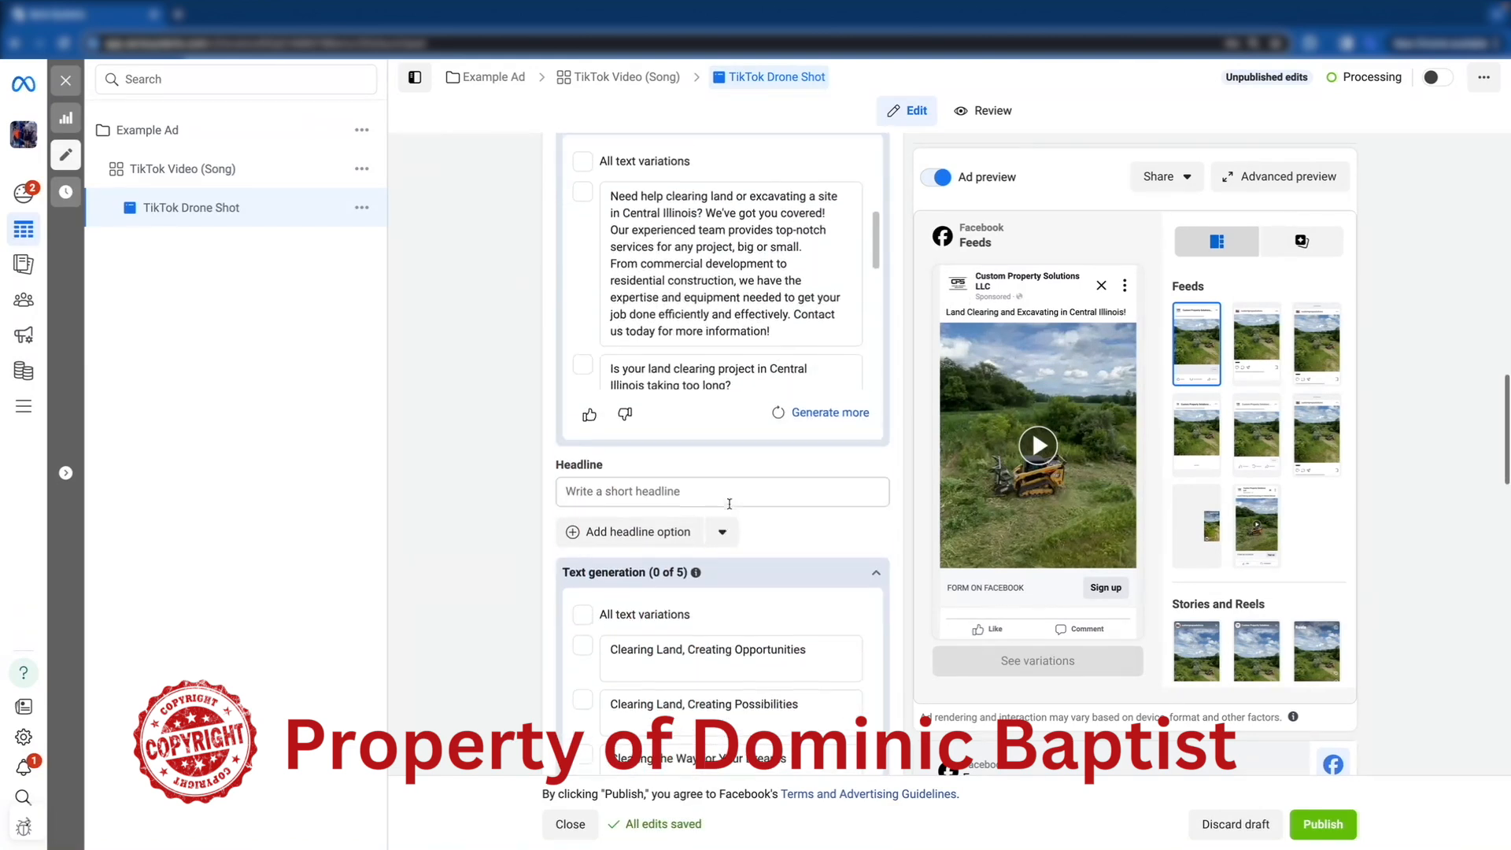
mouse_move(608, 542)
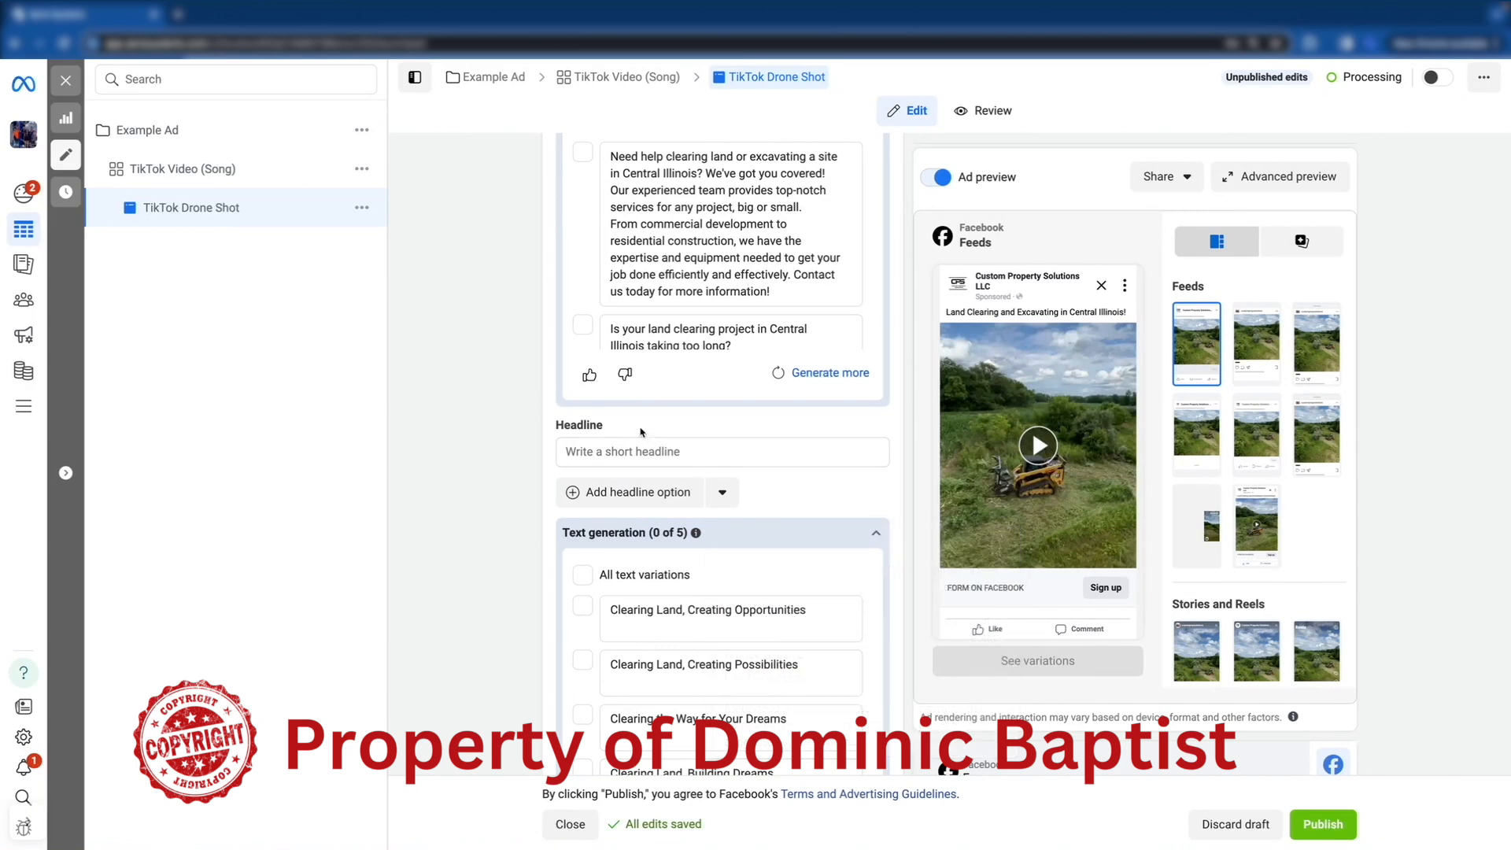
left_click(641, 451)
type("Clearing Land for Residential and Commercial Properties!")
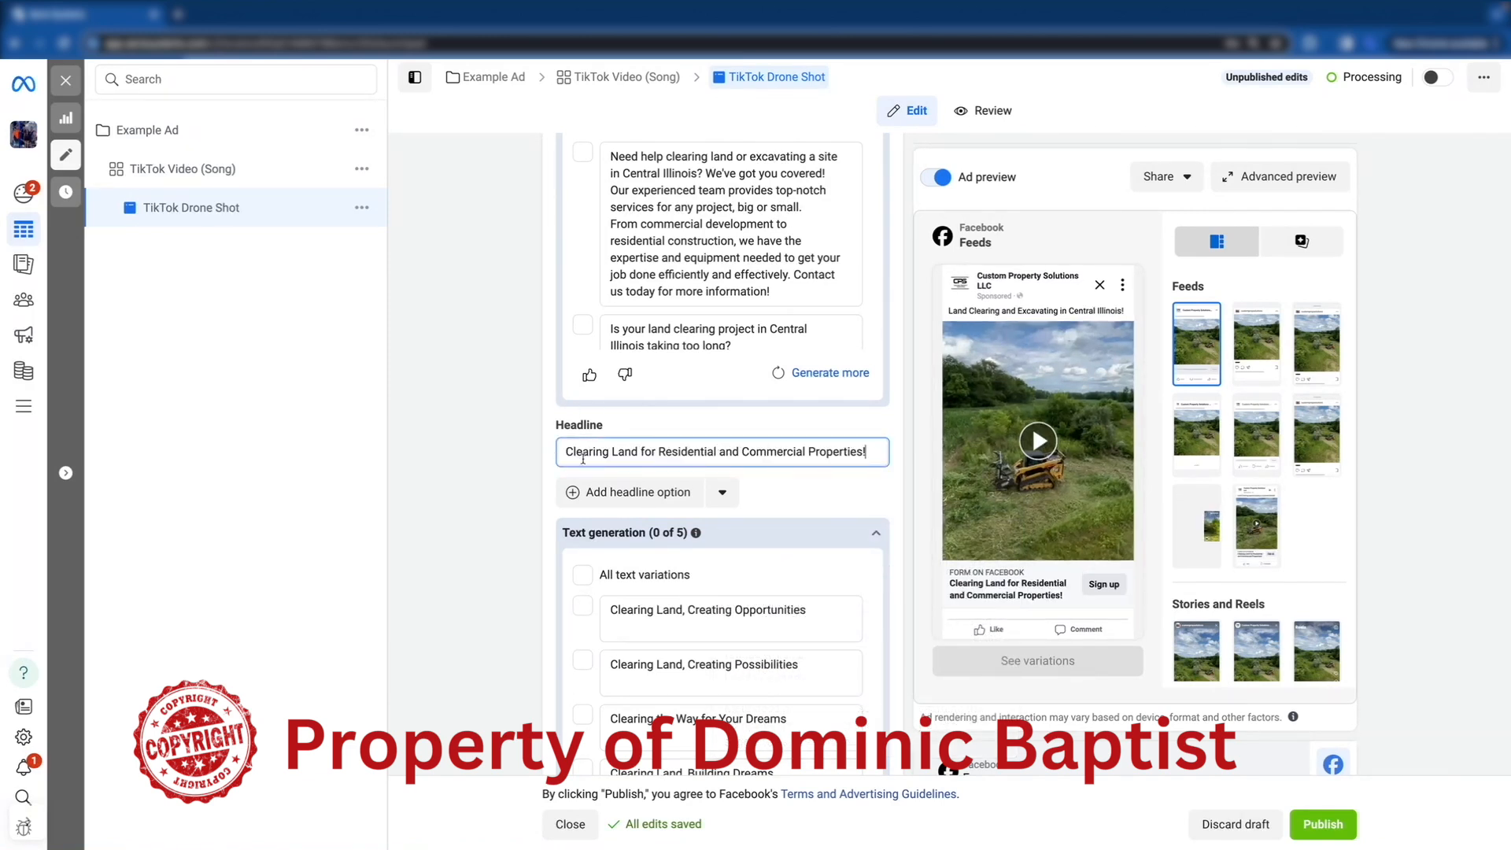
Step: Change the ad's call to action to Learn more
scroll(641, 410, "down", 2)
scroll(642, 411, "down", 3)
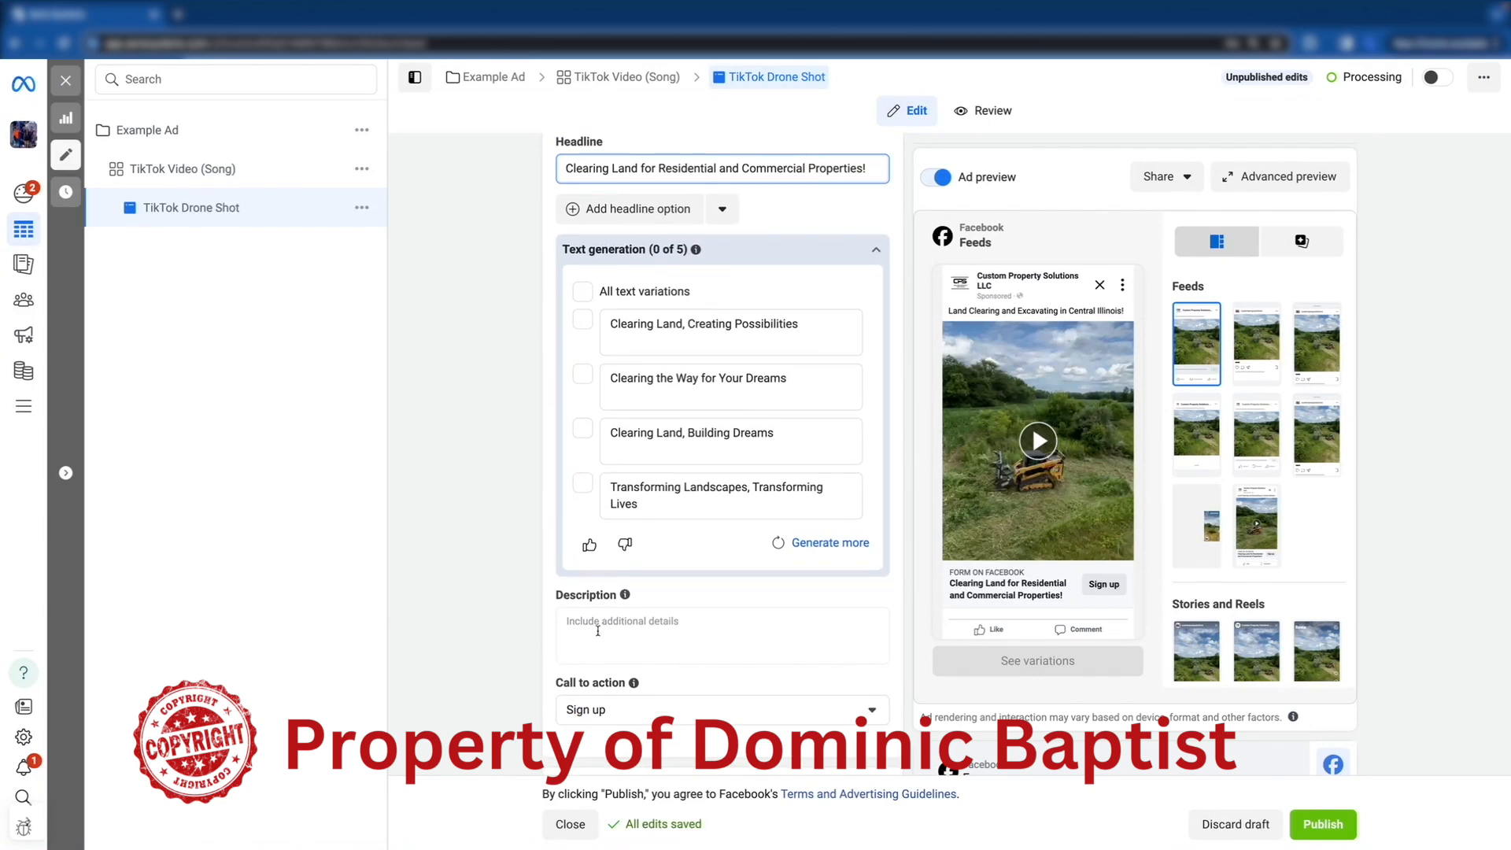
scroll(606, 709, "down", 1)
left_click(607, 709)
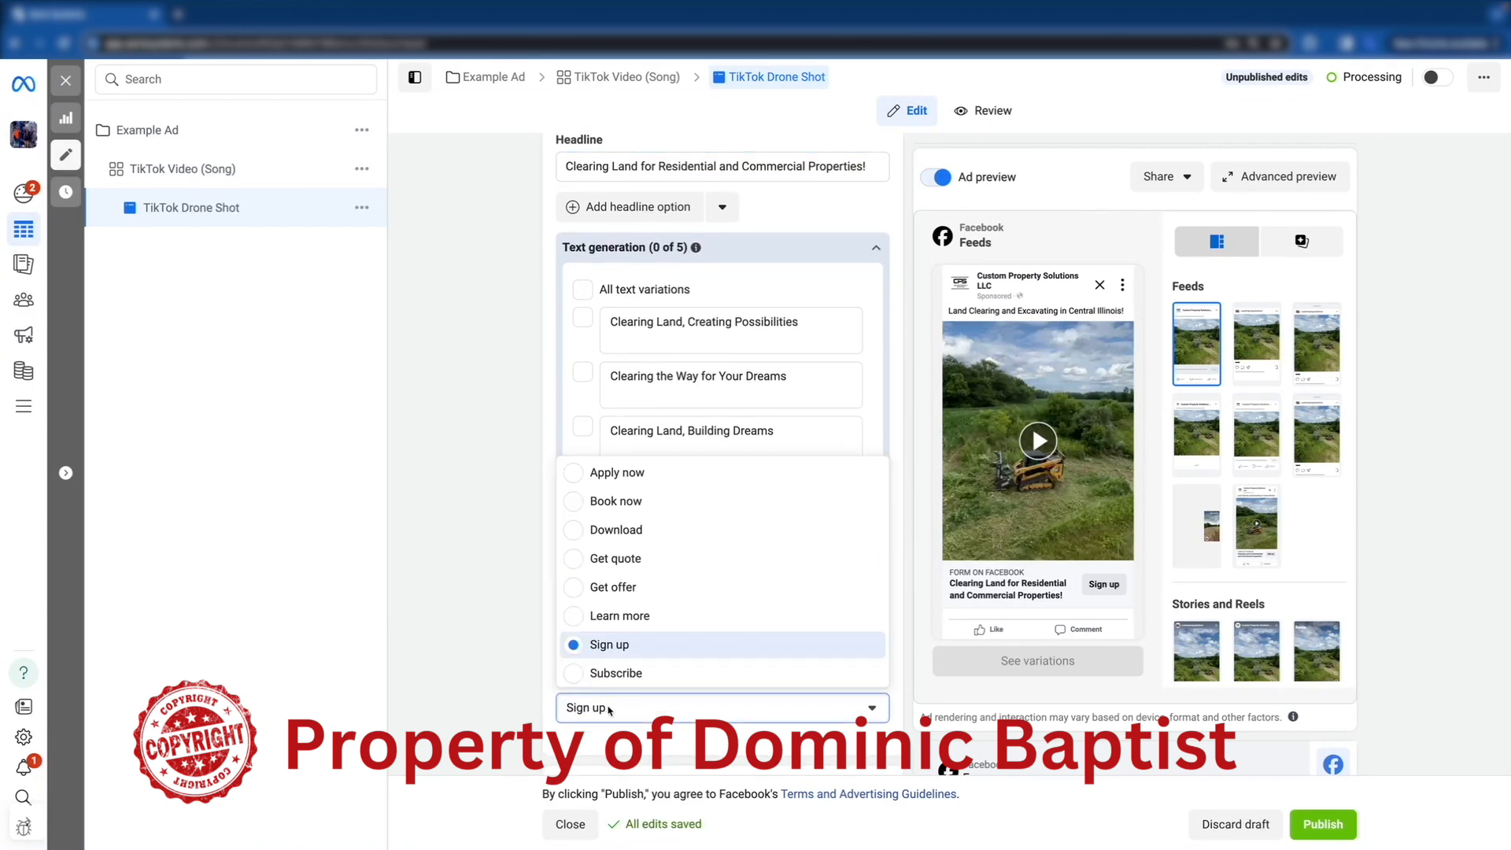
left_click(577, 616)
Step: Create a new instant form named "Video Form" for the ad's destination and upload an aerial landscape photo as its intro background image
scroll(644, 626, "down", 5)
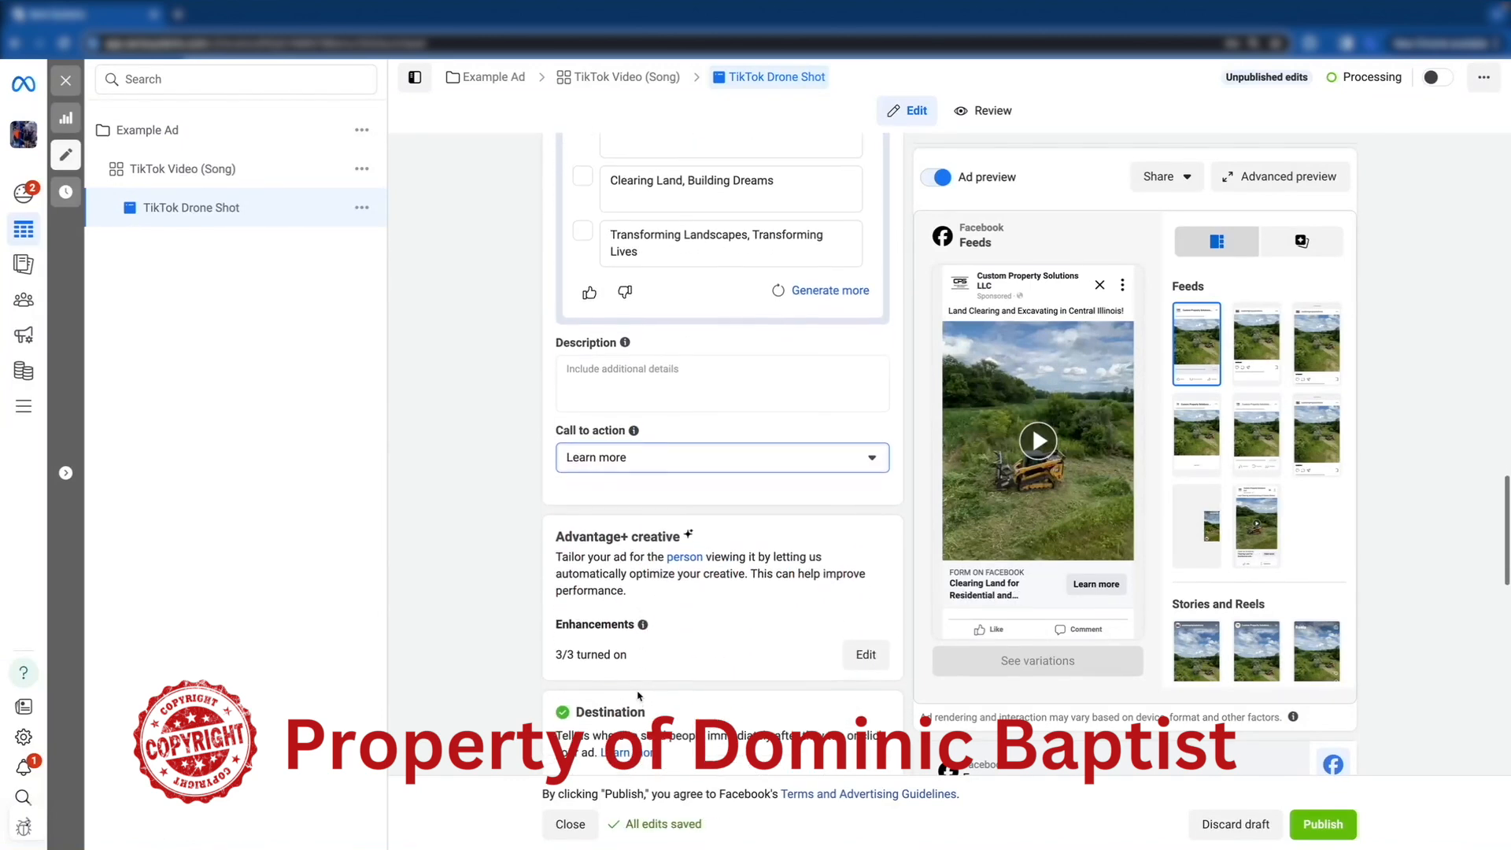
scroll(661, 626, "down", 2)
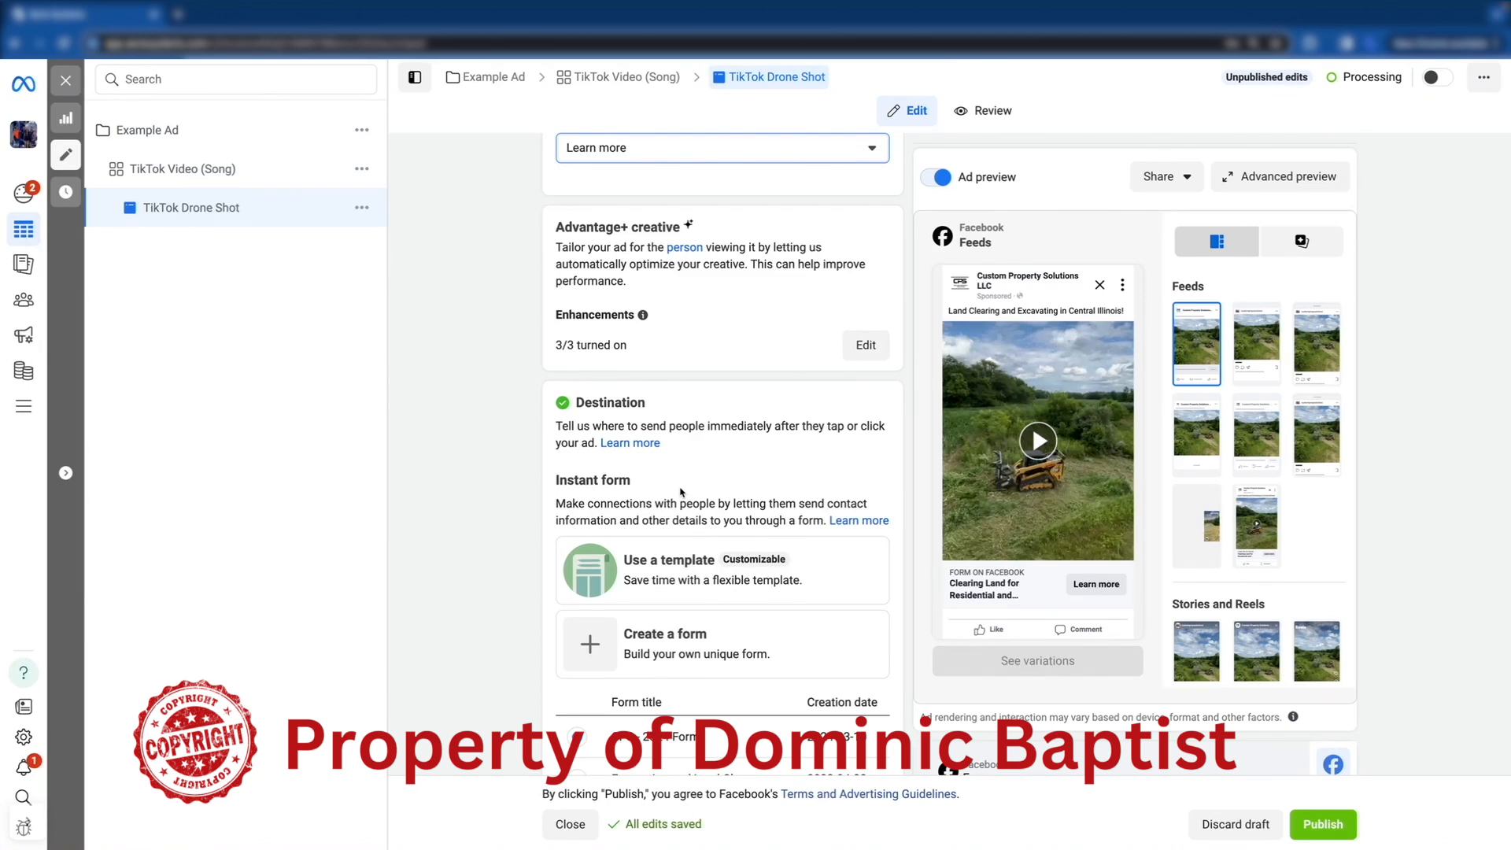
left_click(688, 639)
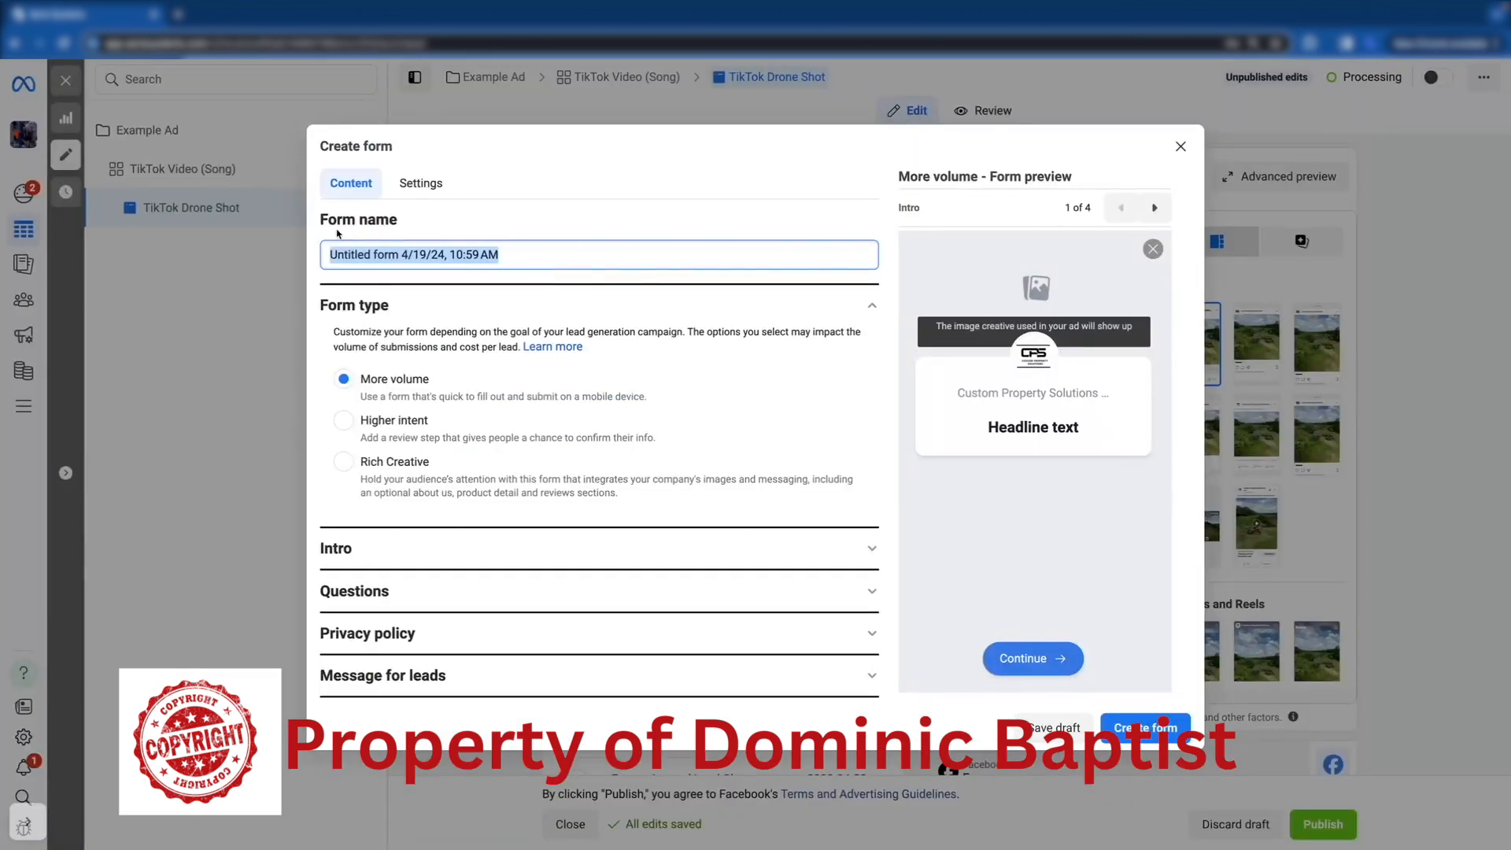
type("Video Form")
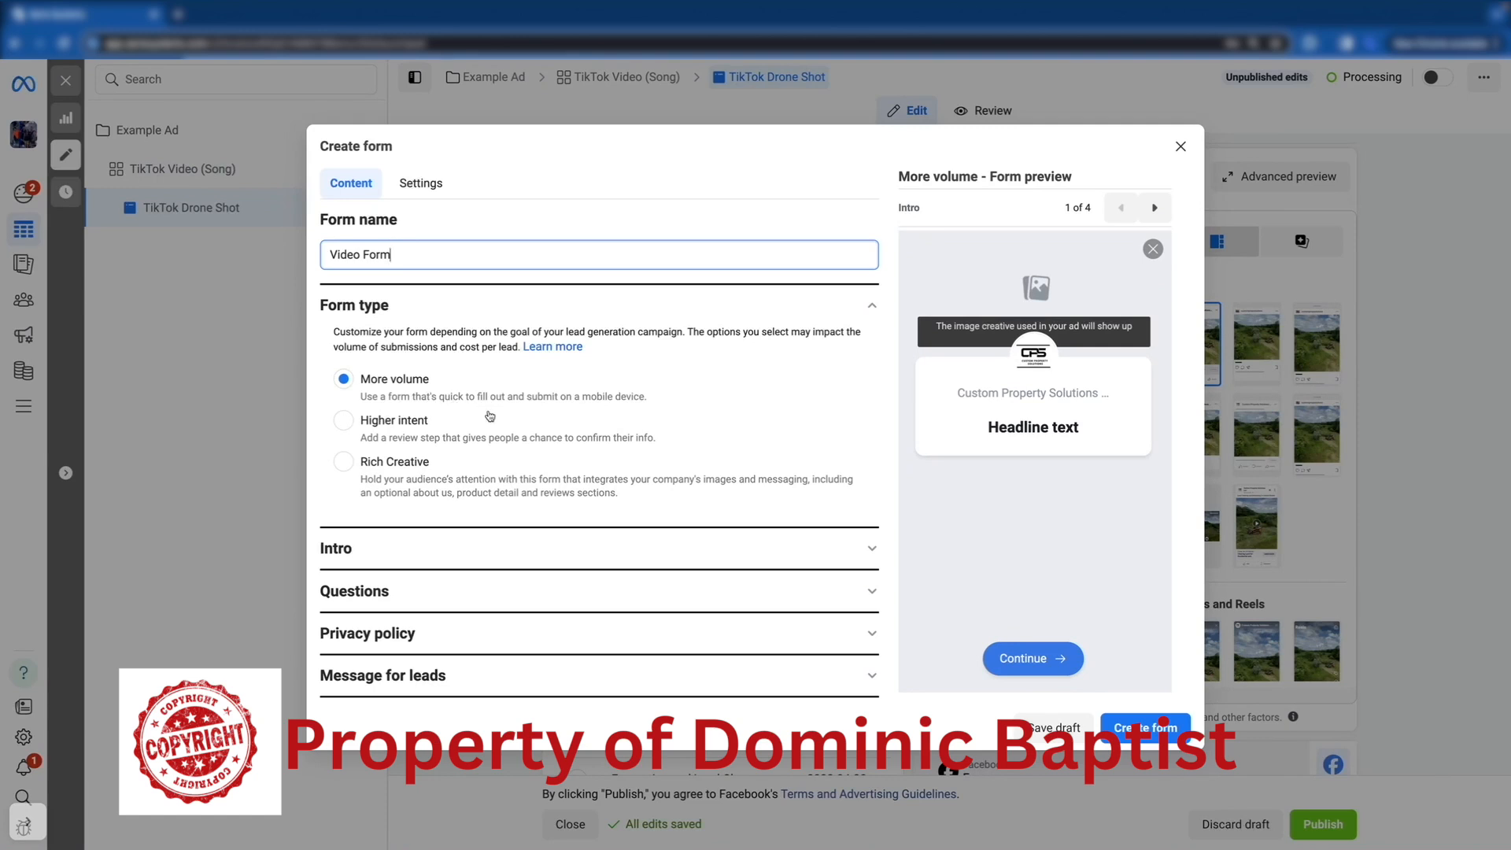
left_click(346, 548)
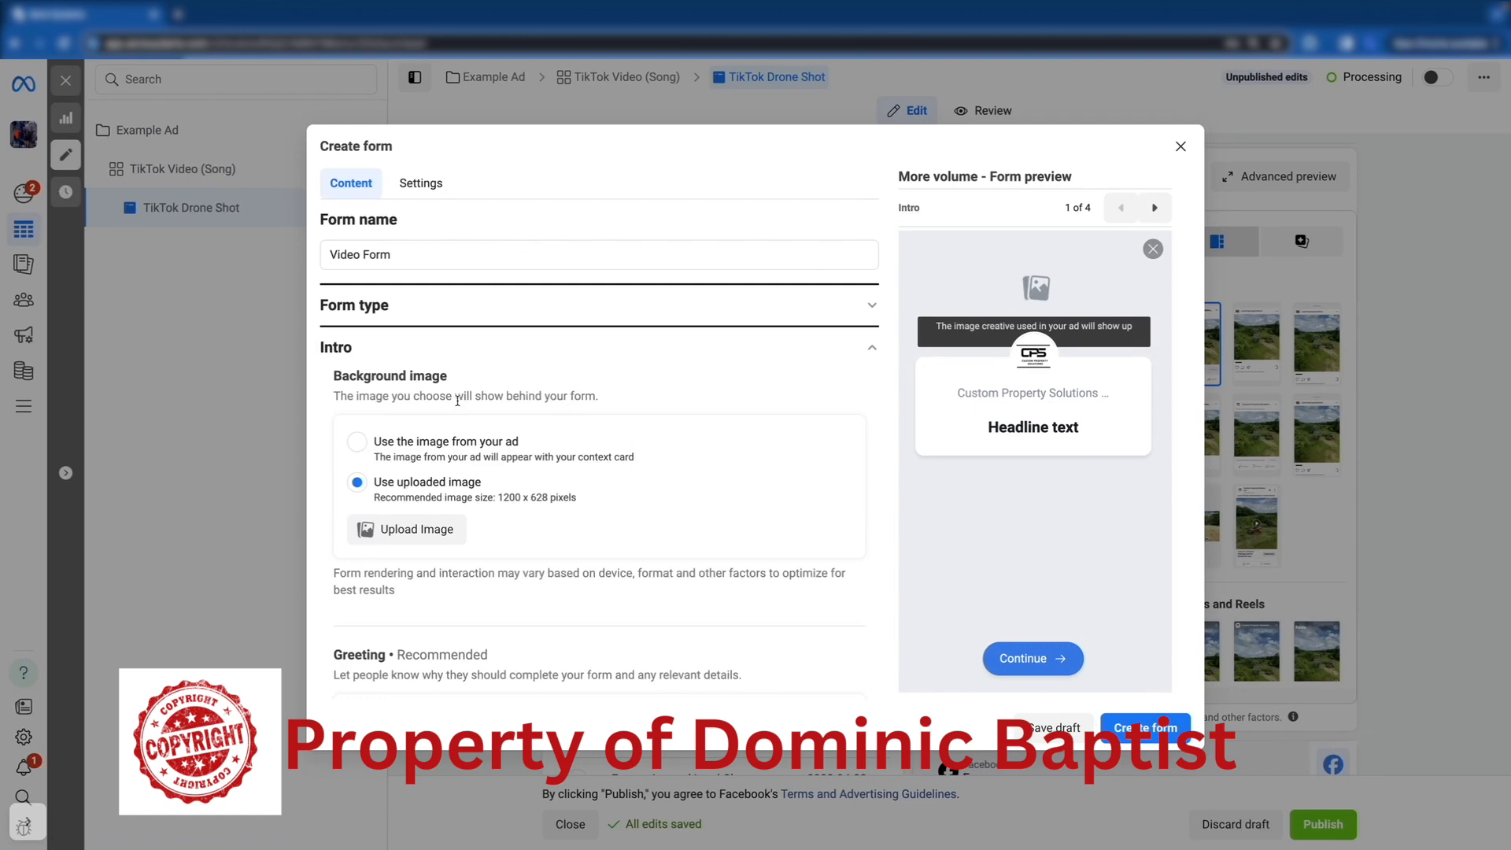
left_click(403, 526)
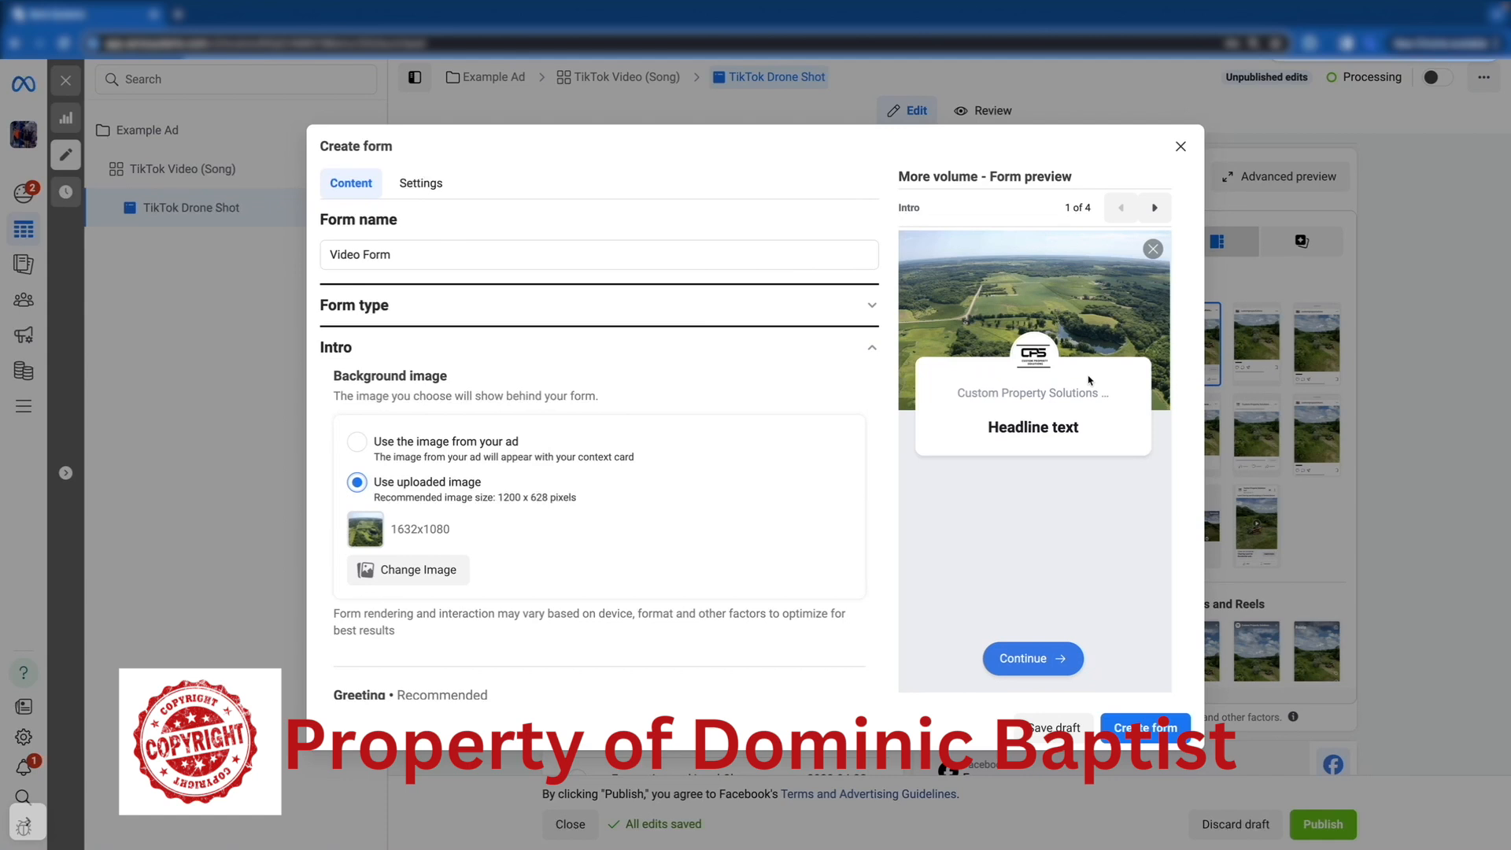
Step: Add the greeting headline "Land Clearing in Central Illinois" and a list description: Land Clearing, Draining, Excavating, Residential, Commercial; expand the list in the preview
scroll(481, 432, "down", 4)
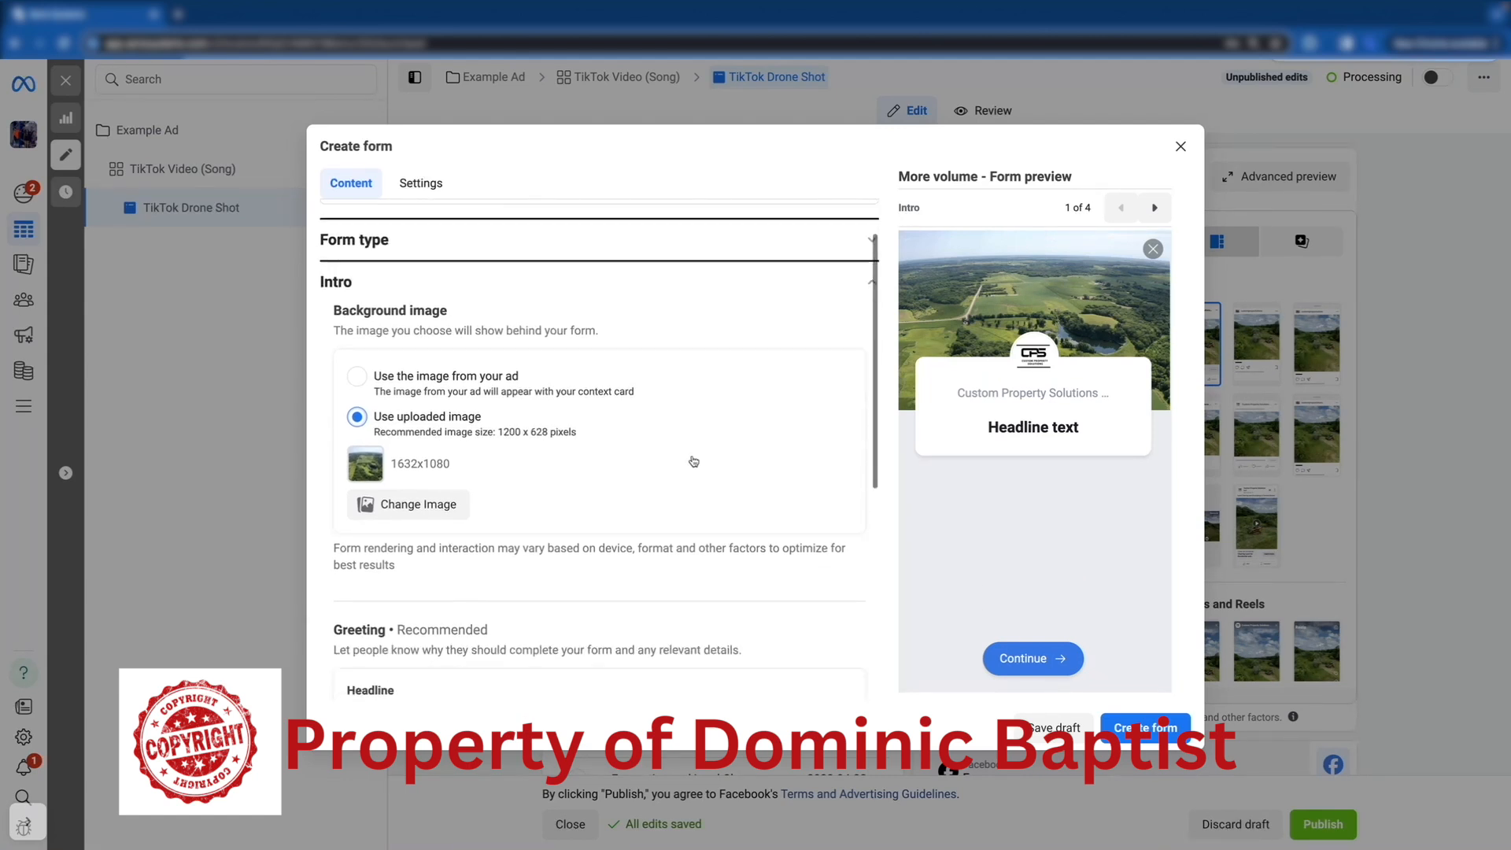
scroll(481, 432, "down", 1)
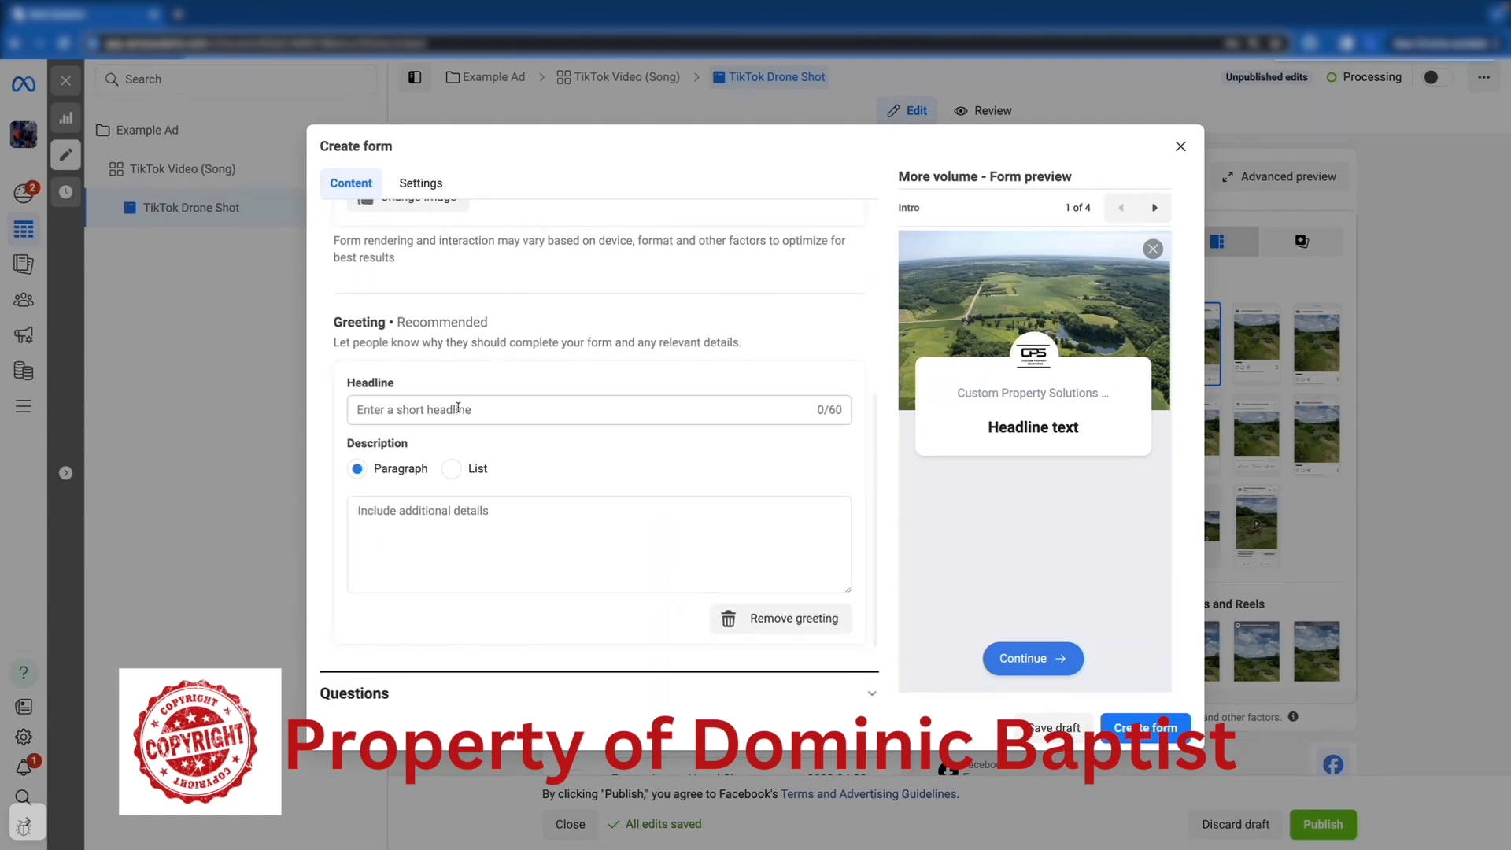
left_click(458, 410)
type("Land Clearing in Central Illinois")
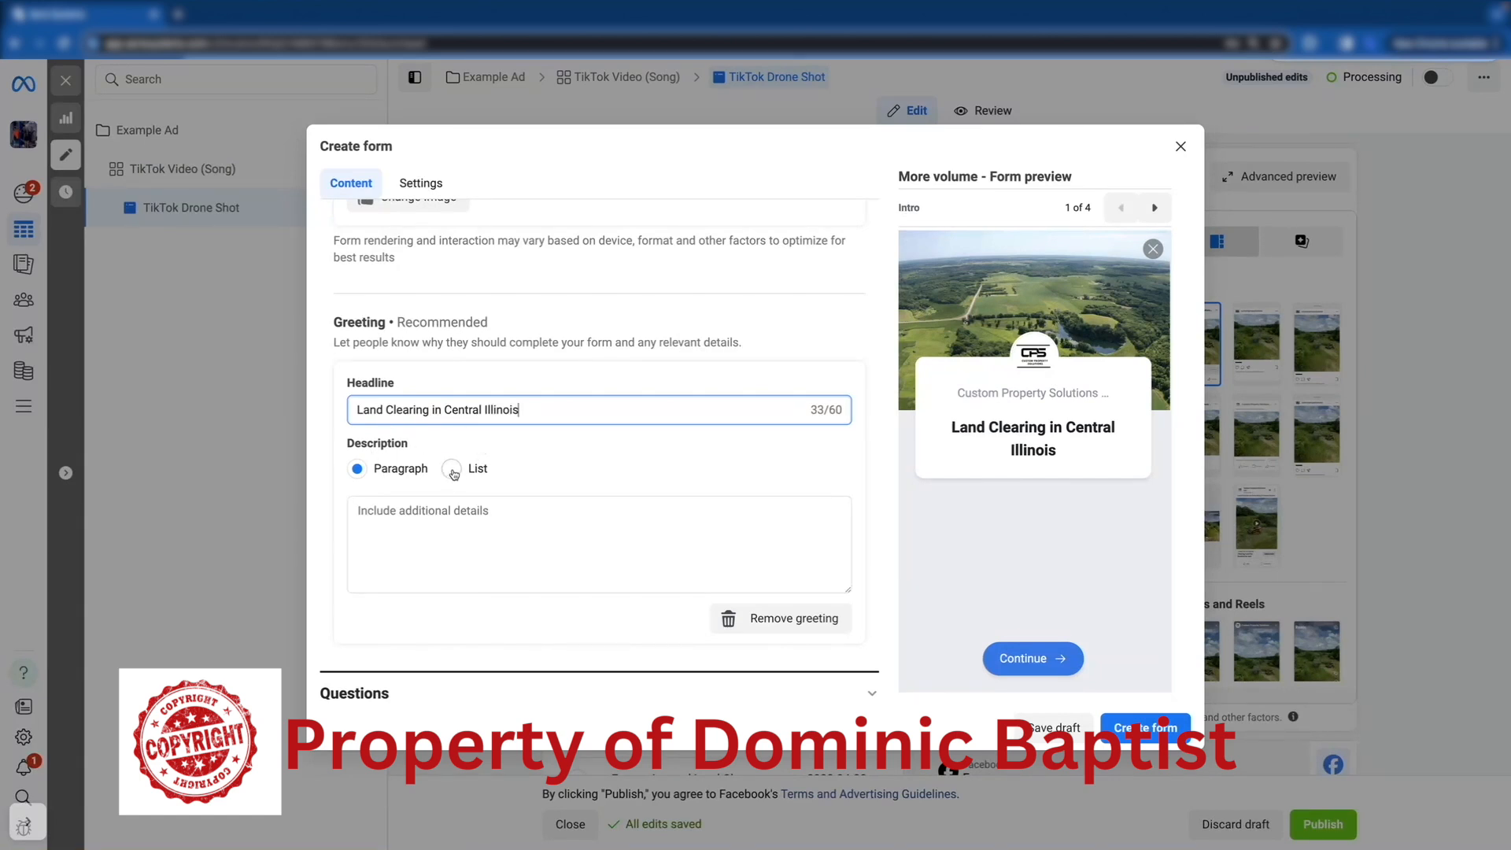
left_click(451, 471)
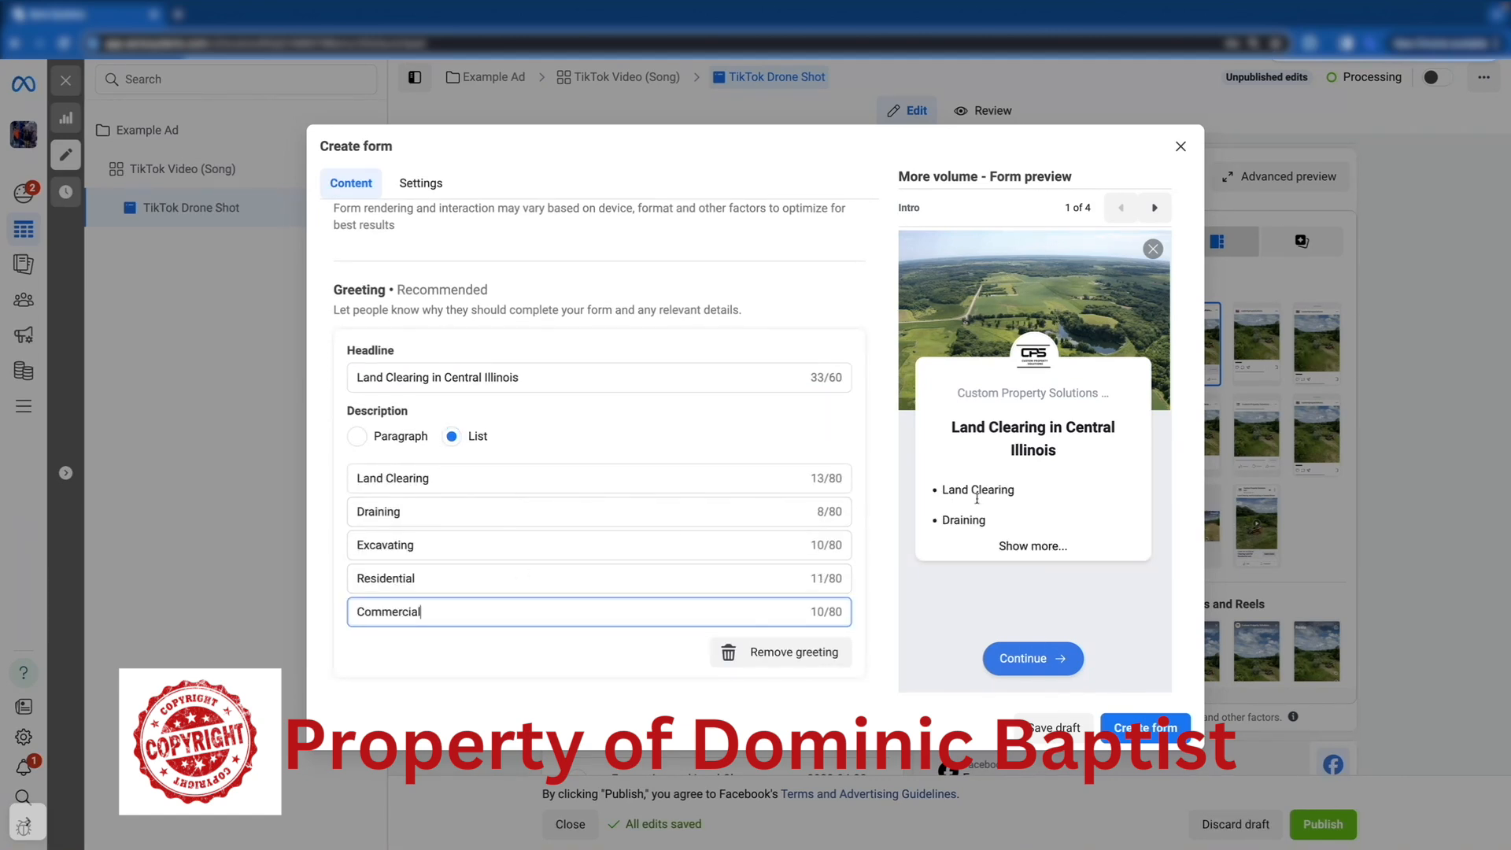
left_click(1017, 545)
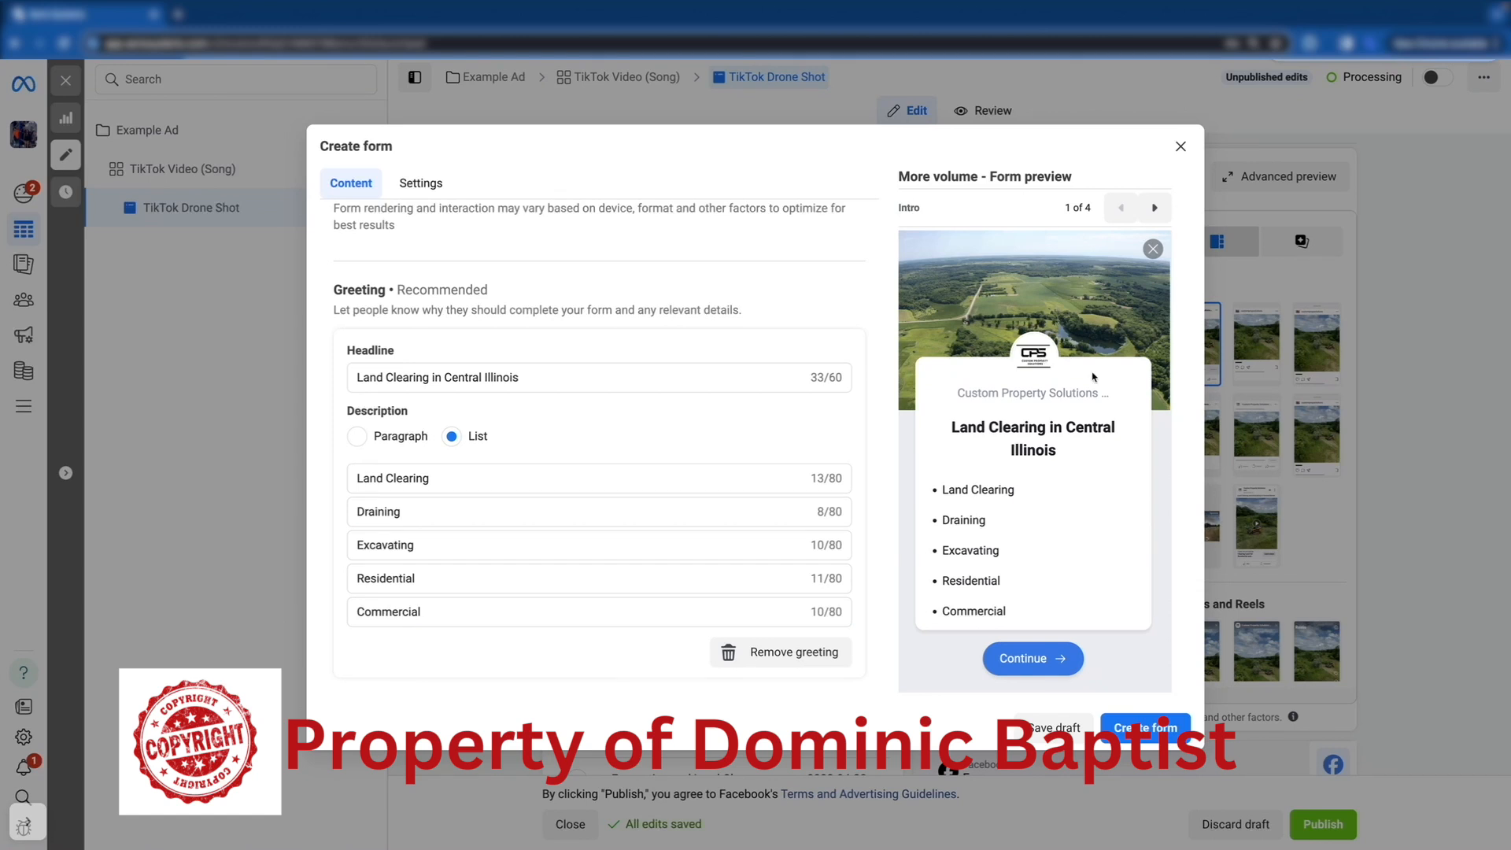
Step: Set the form's prefill questions description to "Your information will be used as contact info in order to receive our services."
scroll(411, 522, "down", 2)
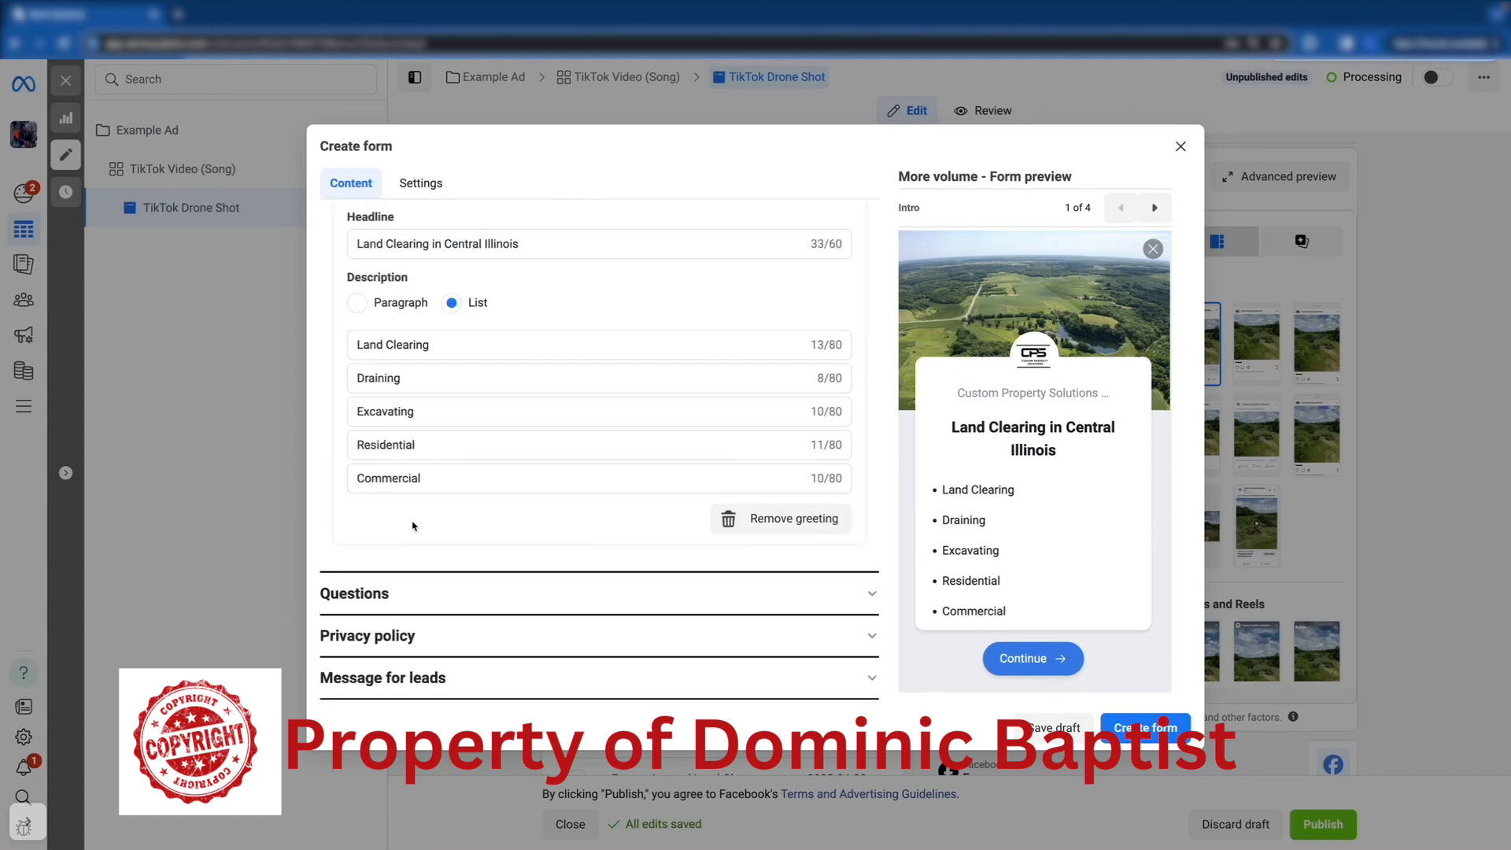
left_click(363, 596)
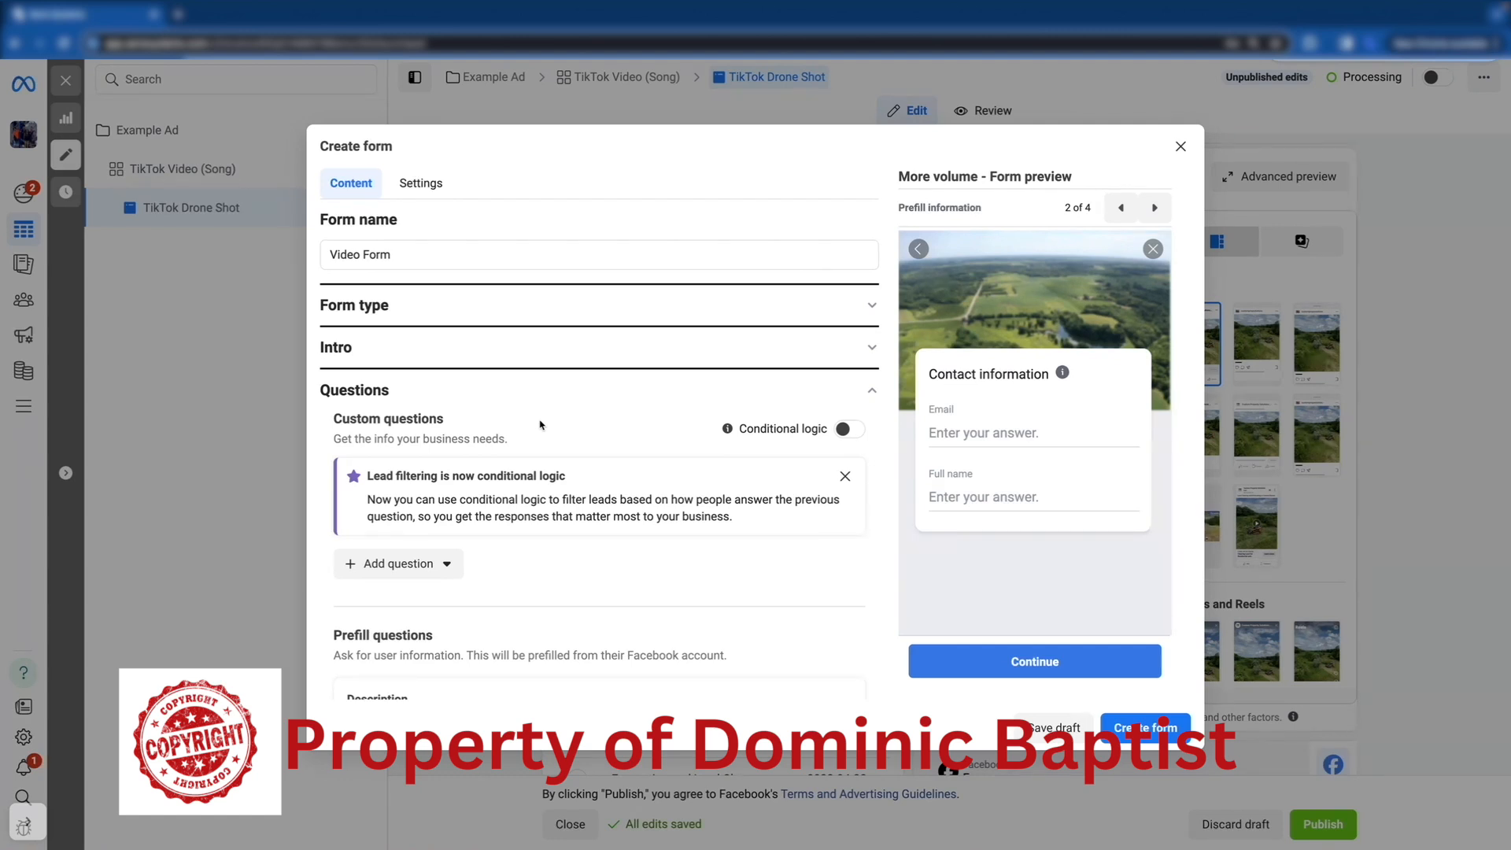
scroll(540, 425, "down", 3)
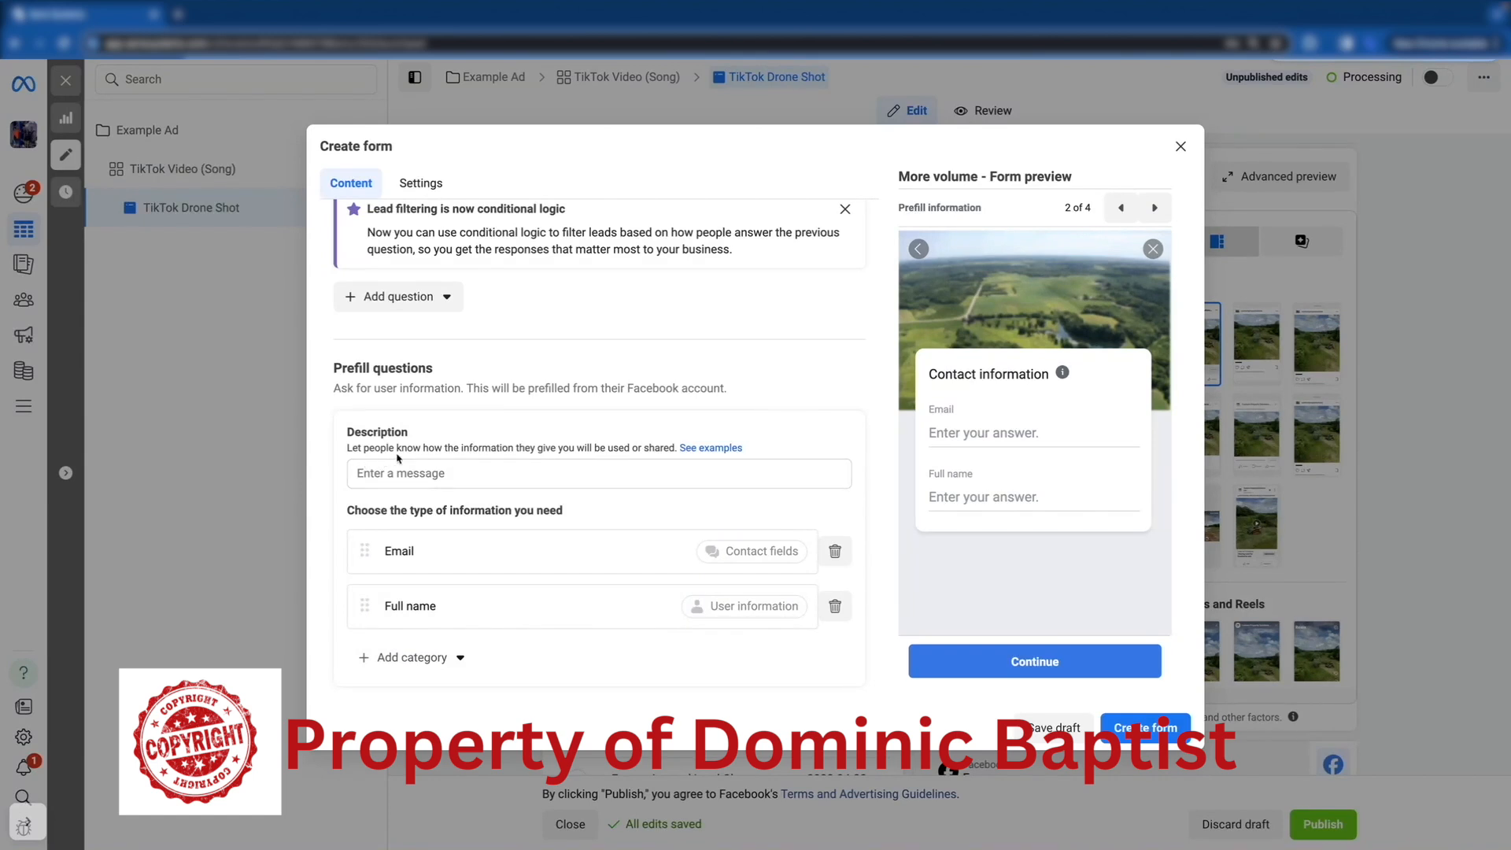
left_click(547, 471)
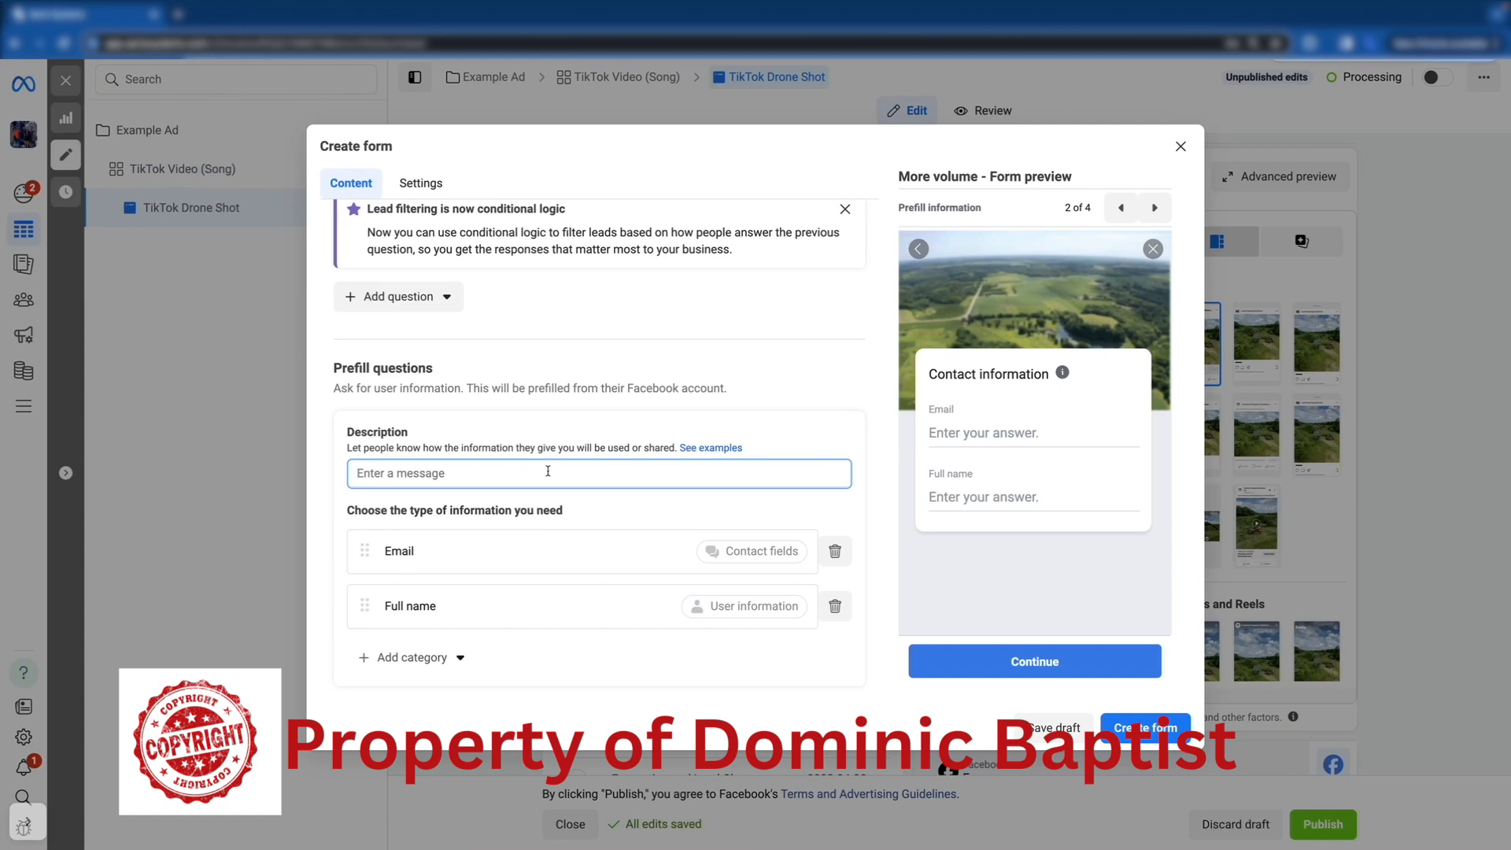
type("Your information will be used as contact info in order to receive our services.")
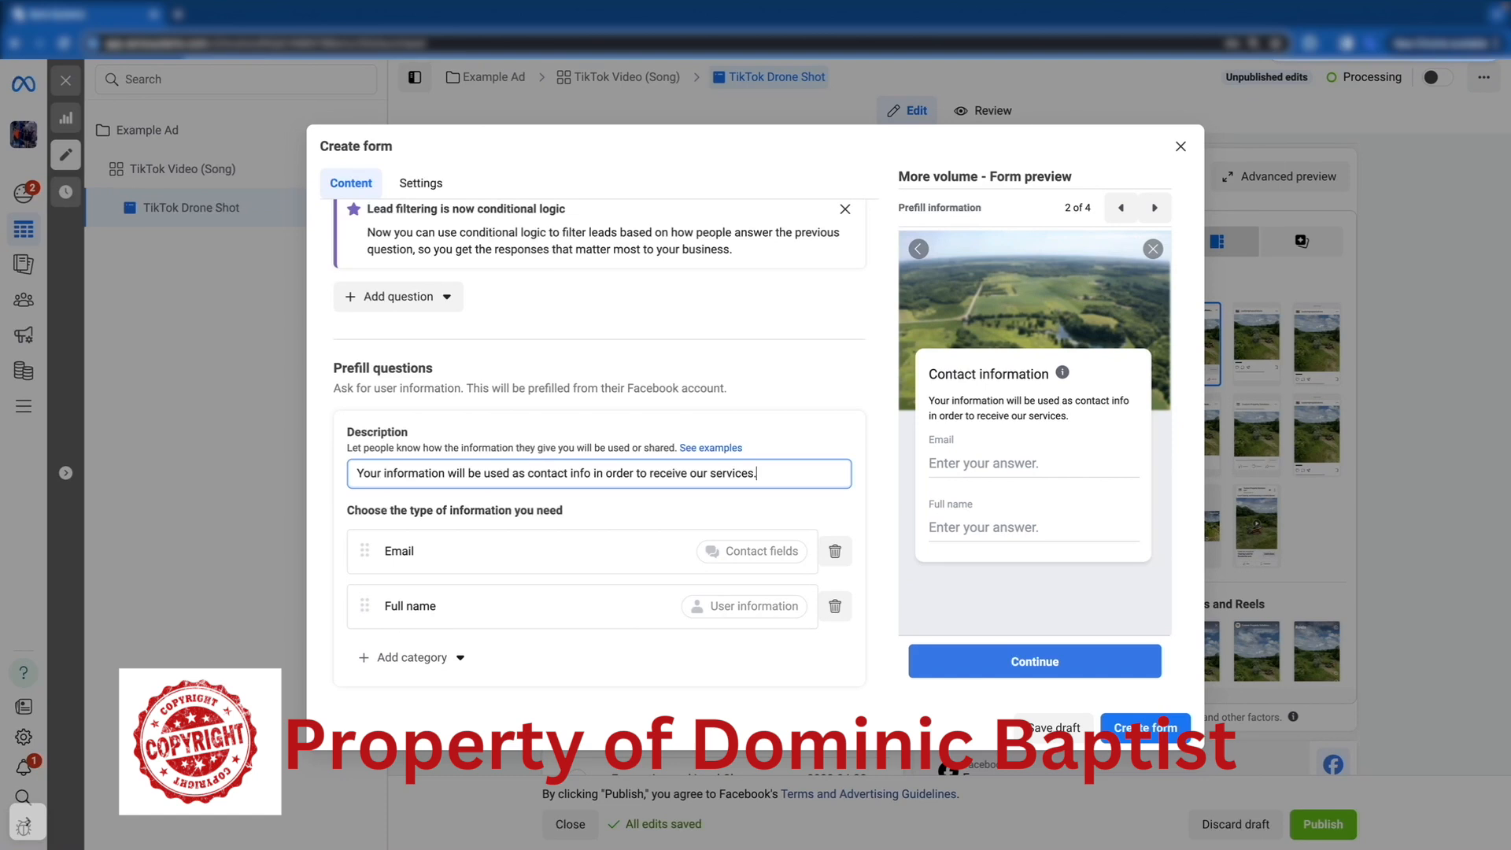
Step: Add a Phone number contact field to the form's prefill questions and remove the Email field
scroll(457, 415, "down", 1)
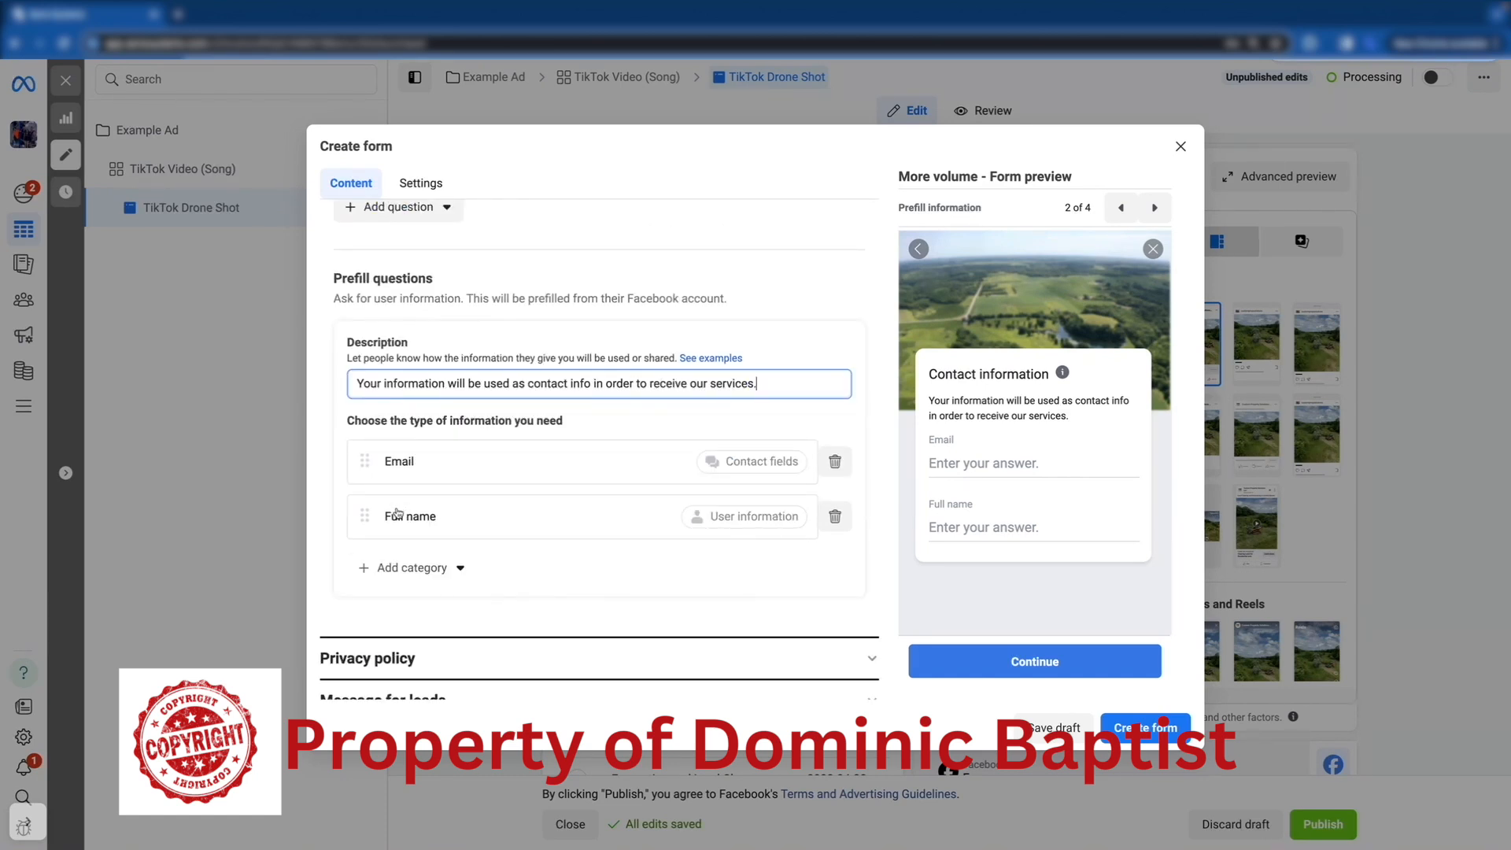
left_click(398, 570)
left_click(398, 570)
mouse_move(429, 607)
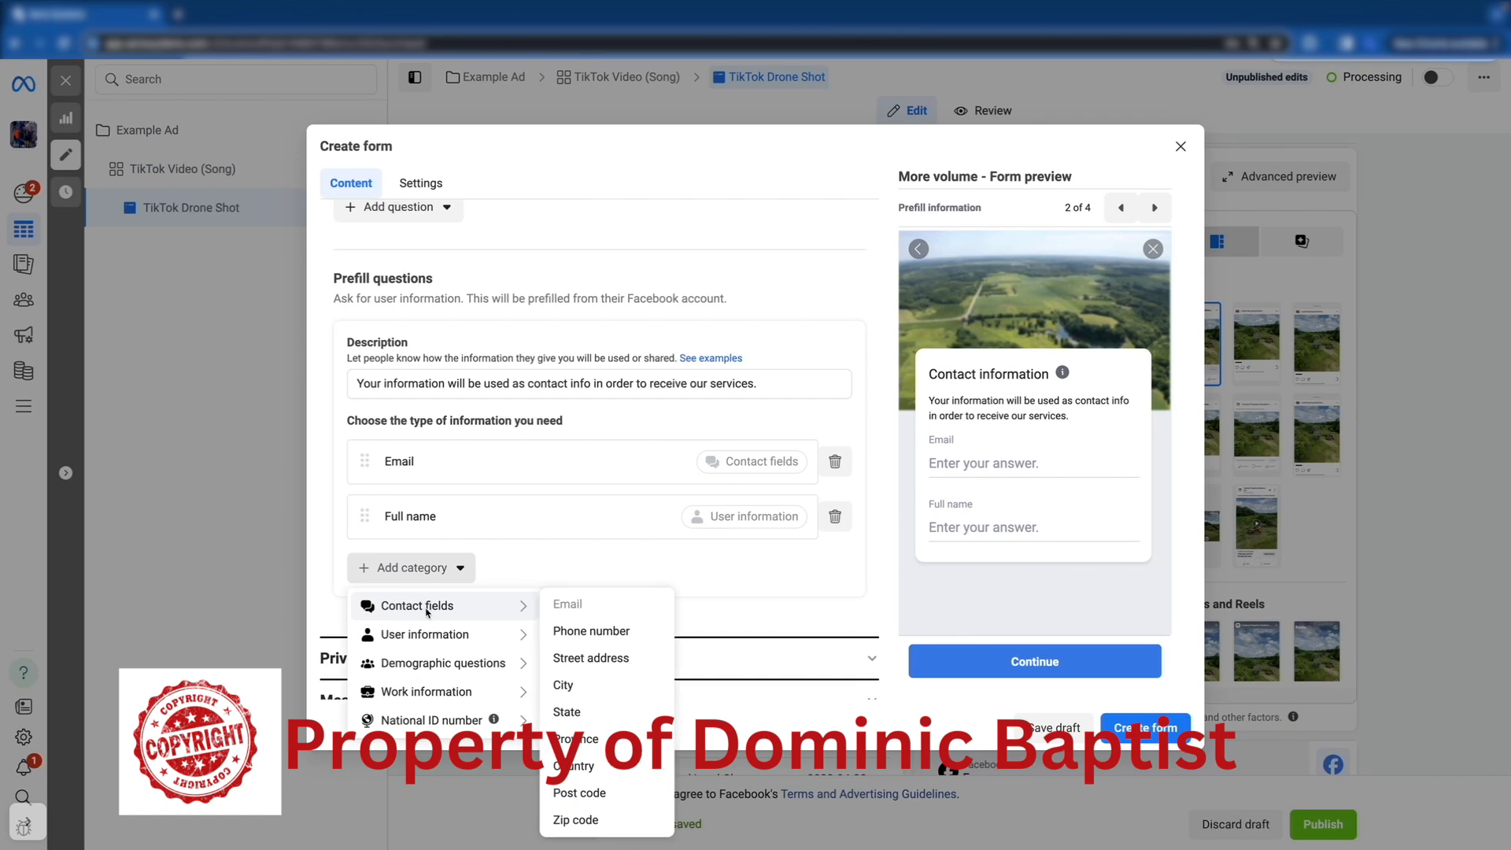
left_click(592, 632)
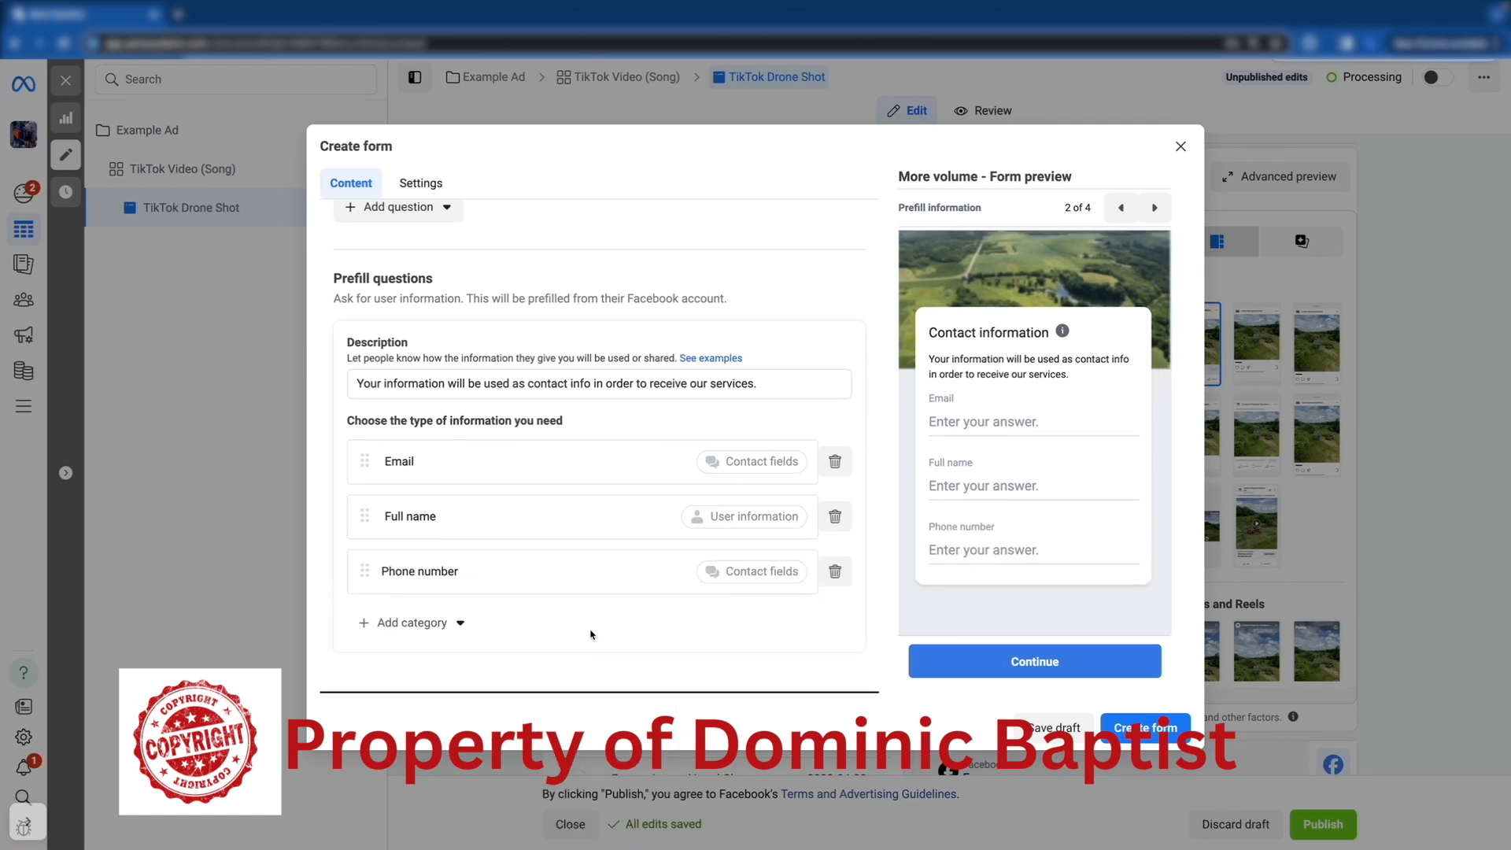
left_click(836, 462)
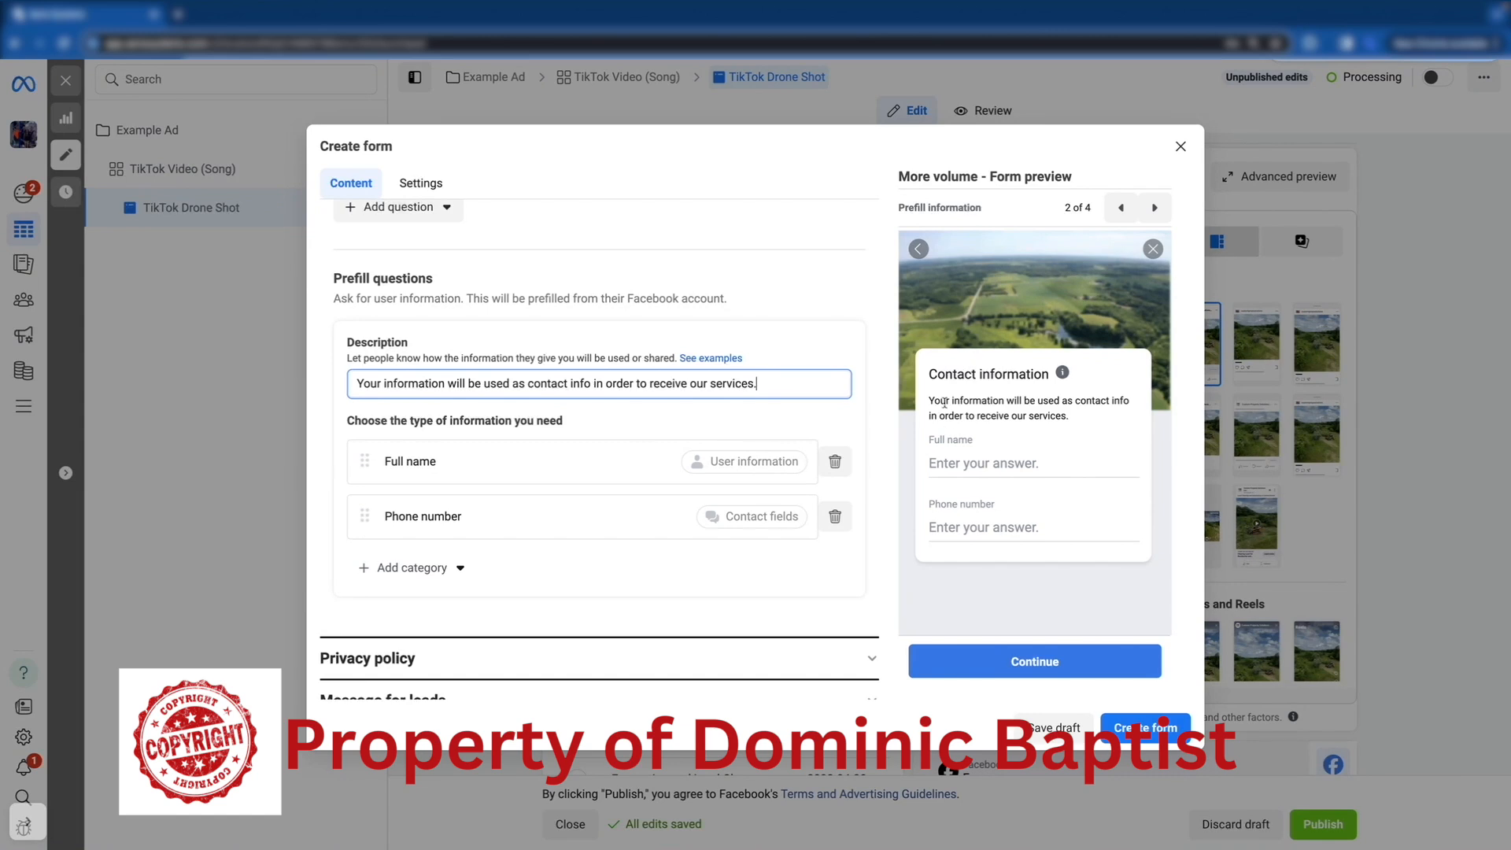
scroll(639, 592, "down", 1)
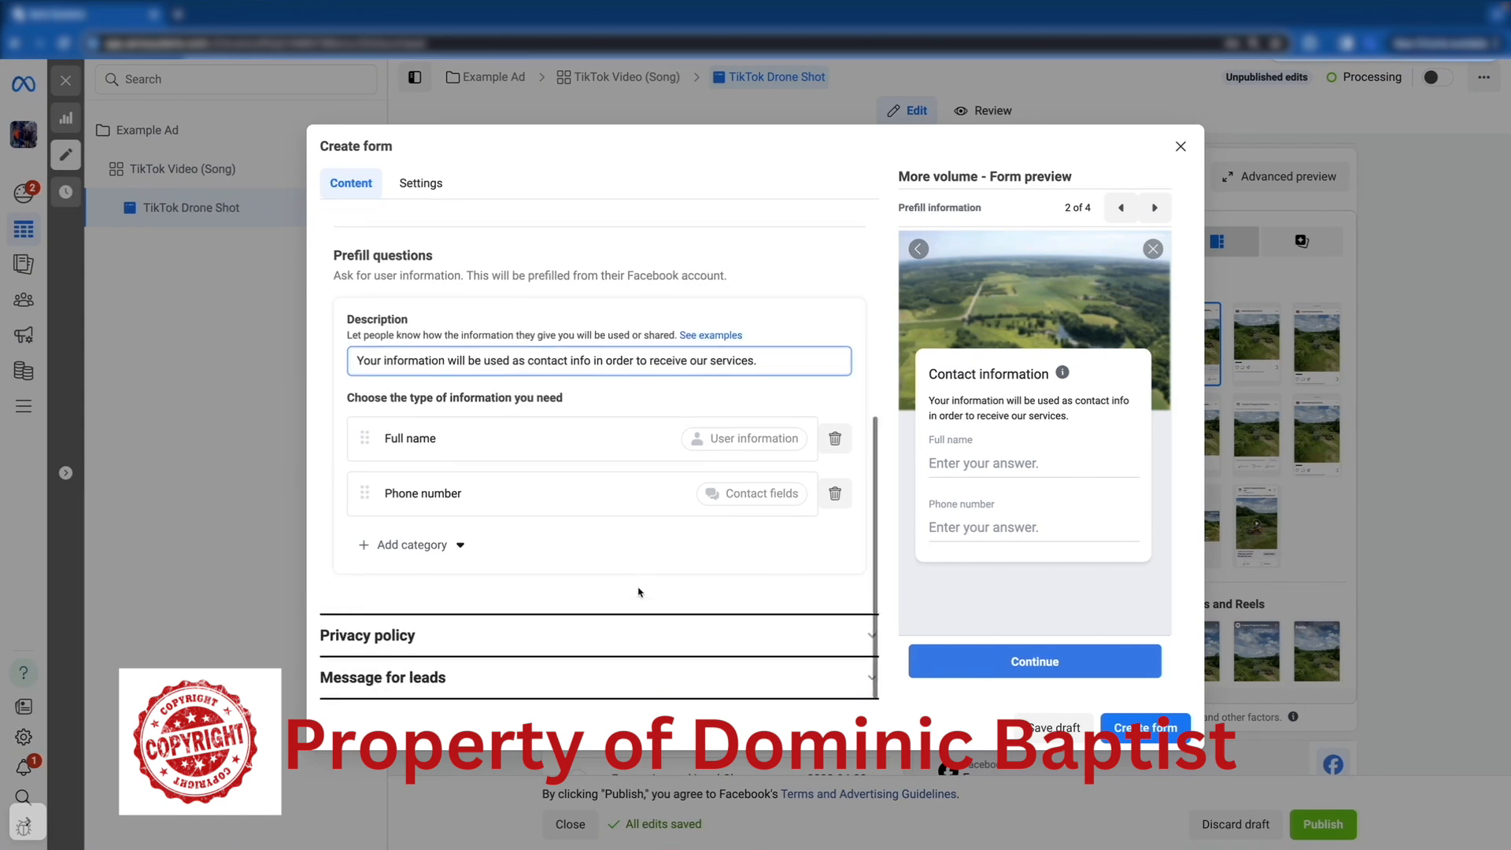
left_click(391, 637)
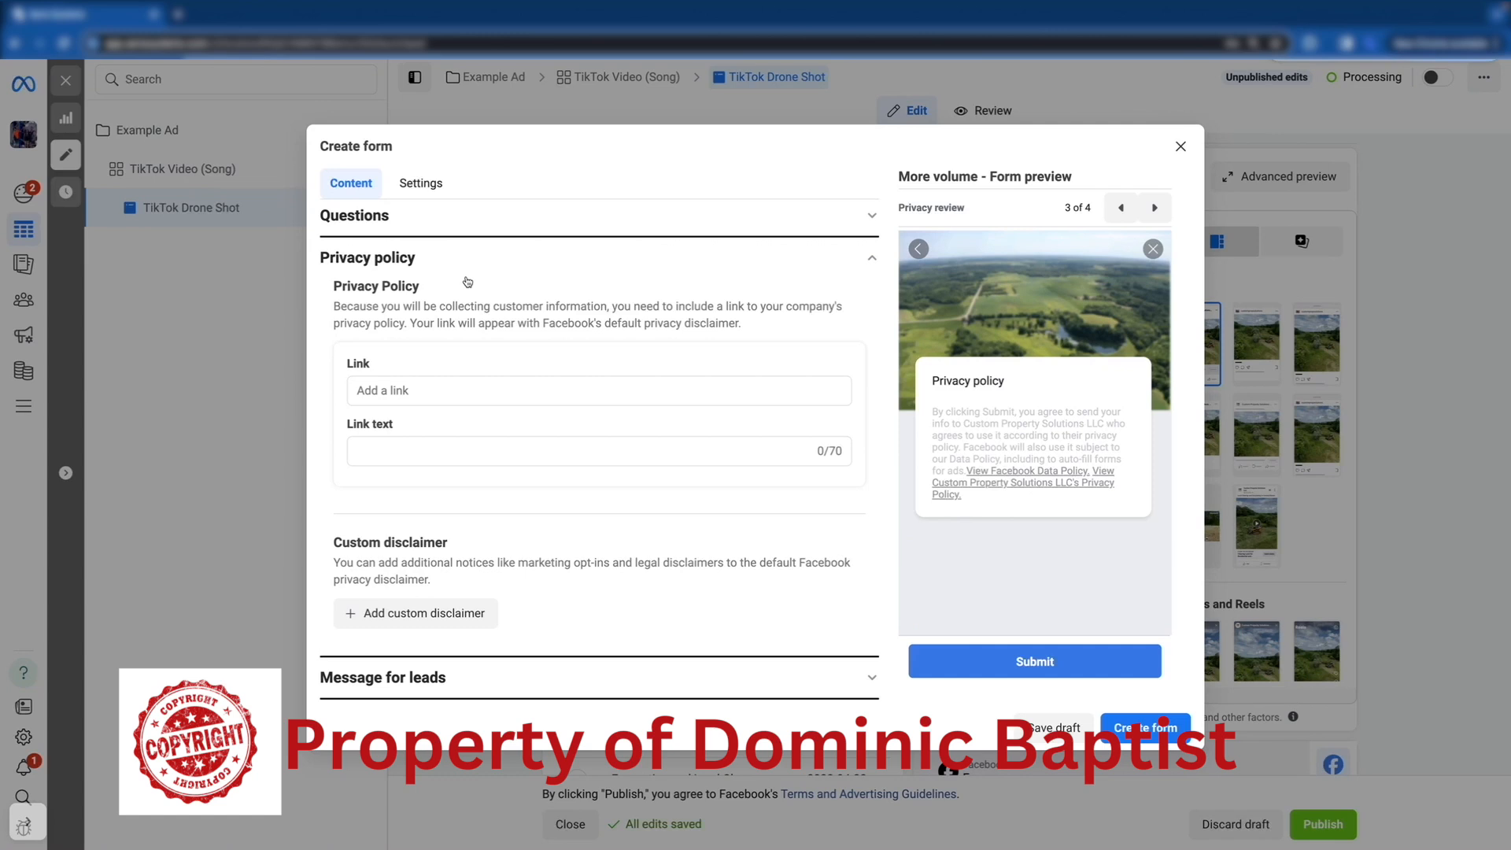
left_click(378, 392)
type("https://www.facebook.com/CustomPropSolutions")
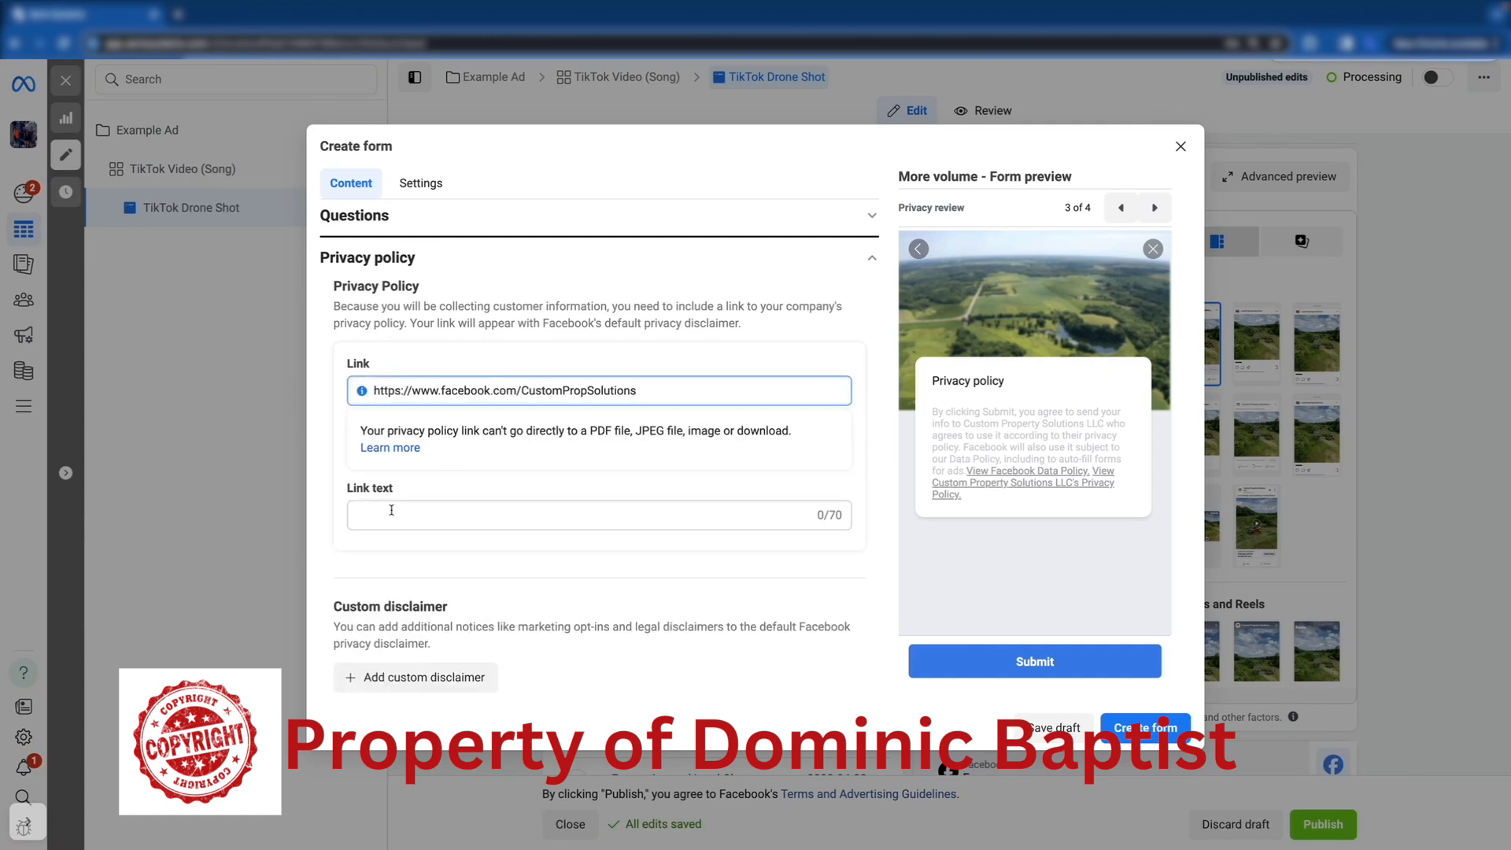
left_click(391, 510)
type("P")
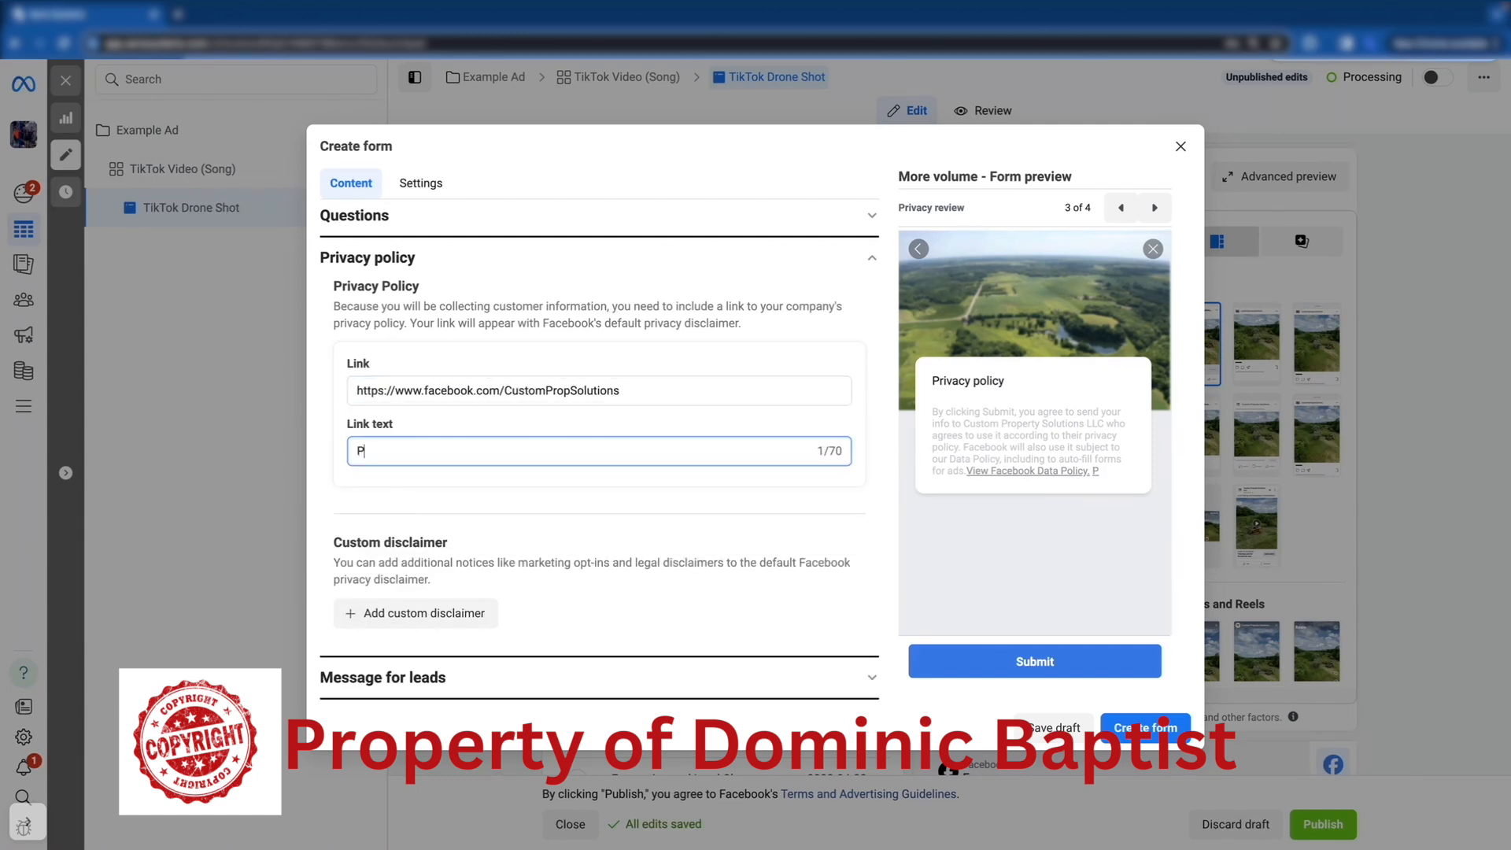
type("rivacy Policy")
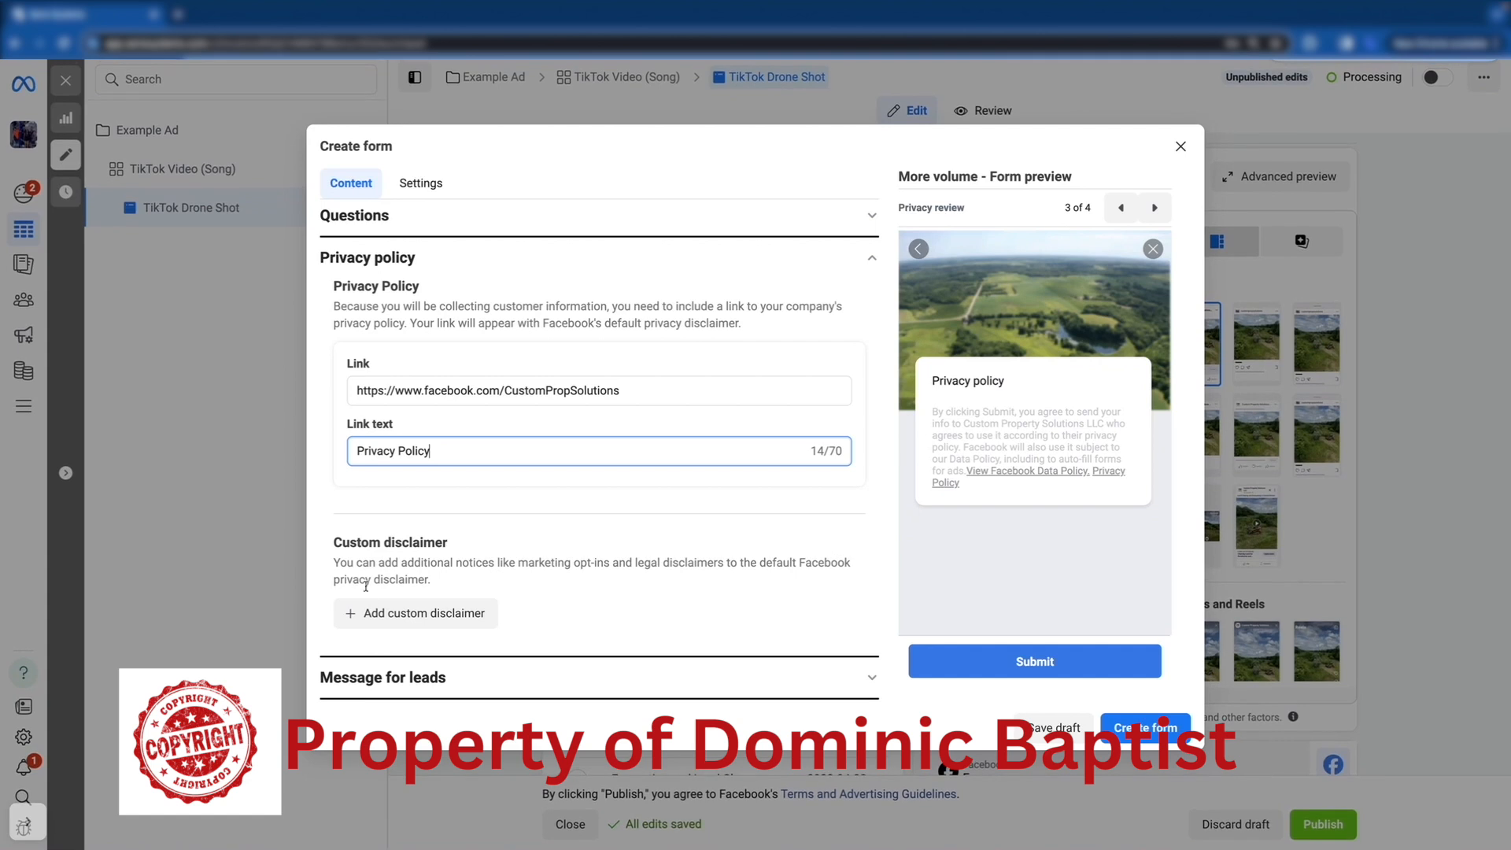
Step: Add a custom disclaimer titled "Terms and Conditions for Custom Property Solutions" stating contact information is for marketing only and outreach requires consent within the form
left_click(371, 612)
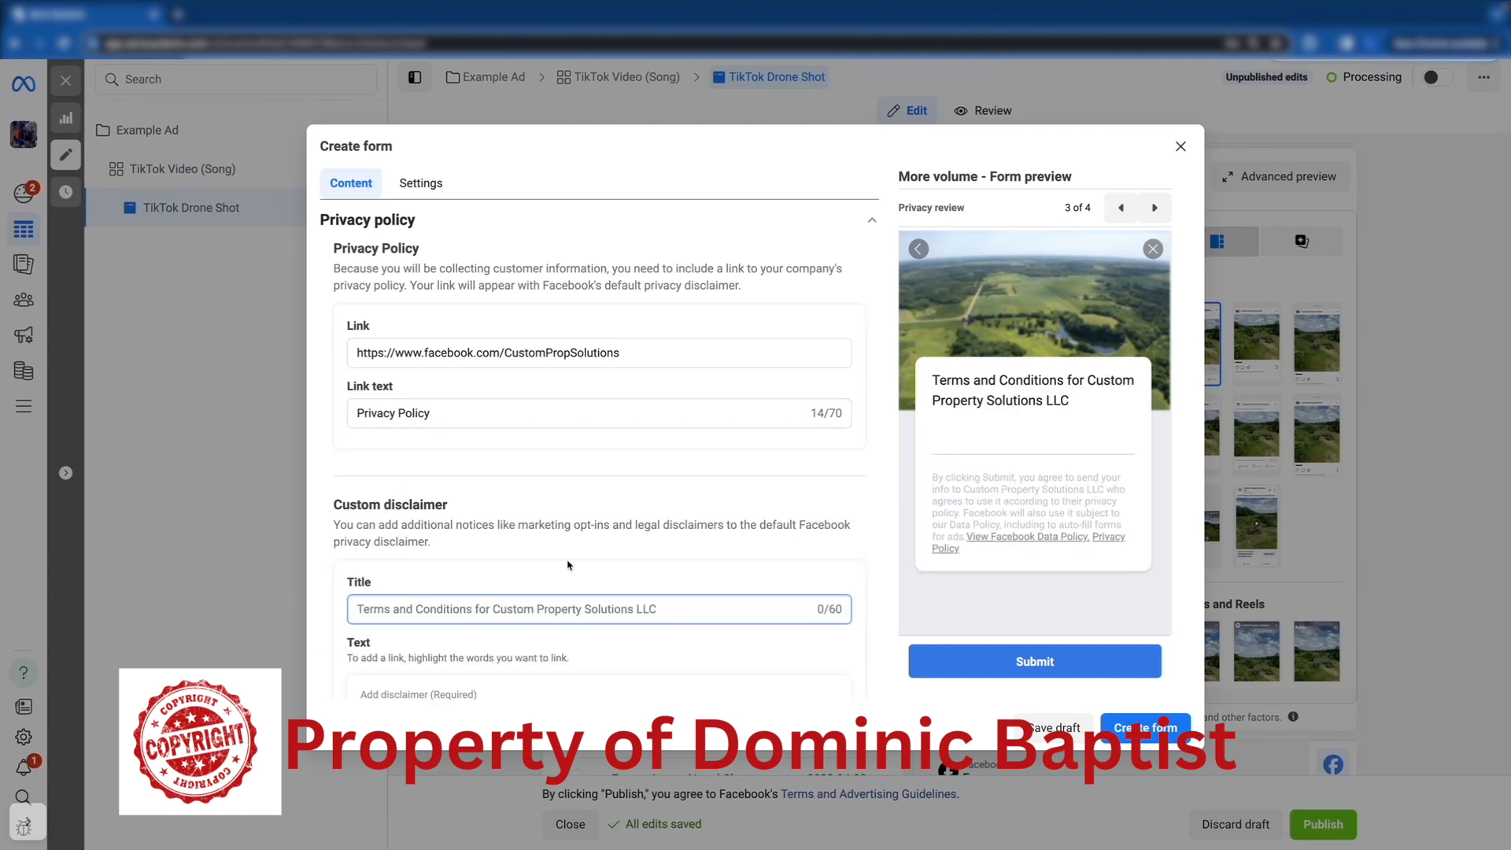
type("Terms and Conditions for Custom Property Solutions")
scroll(568, 565, "down", 3)
key("Tab")
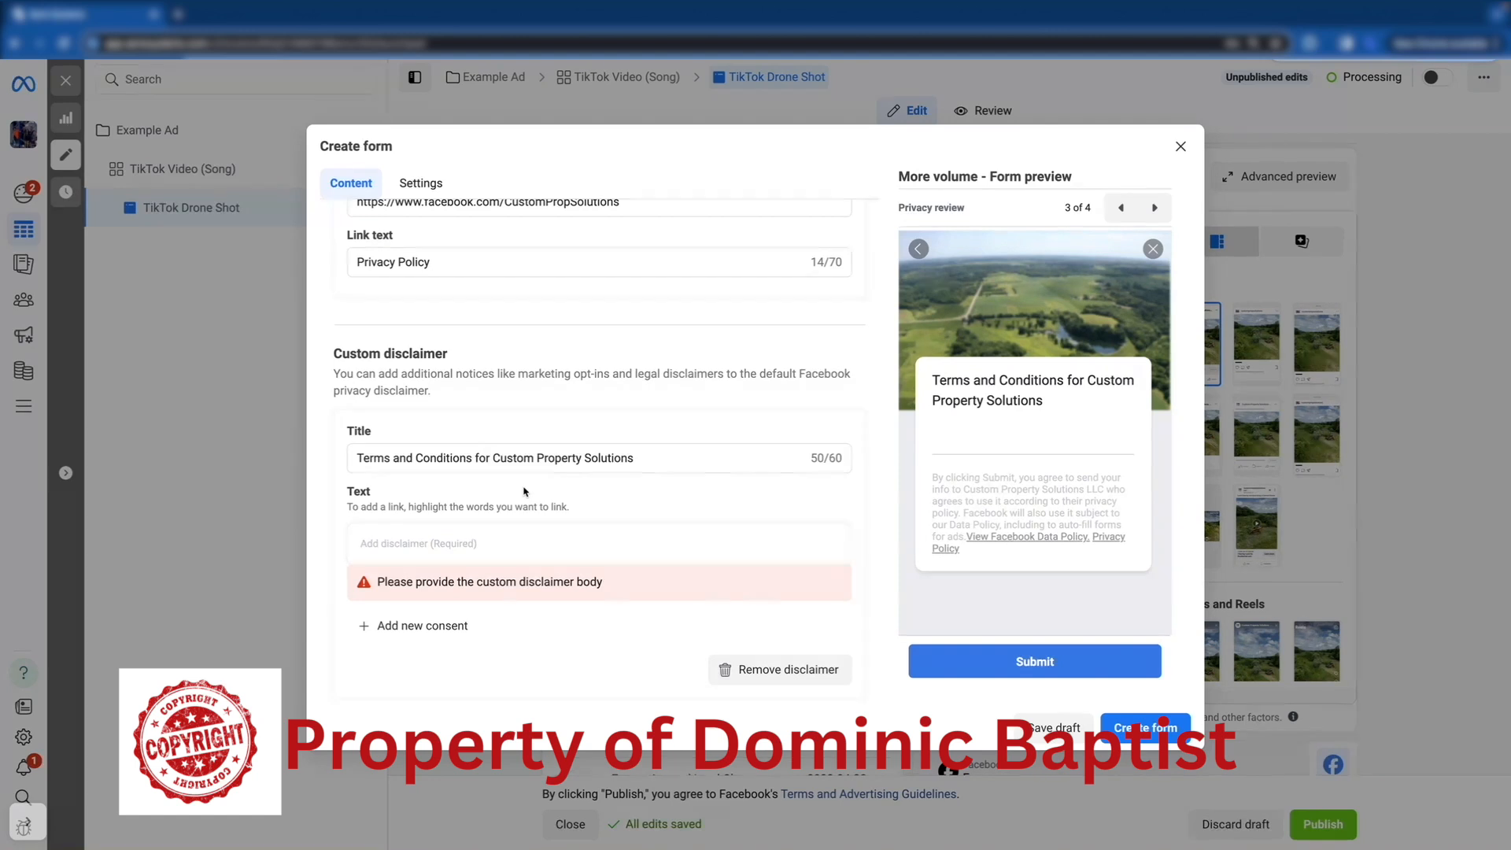
type("Custom Property Solutions will be using this contact information for marketing purposes only. We will only reach out to you if you consent within the form.")
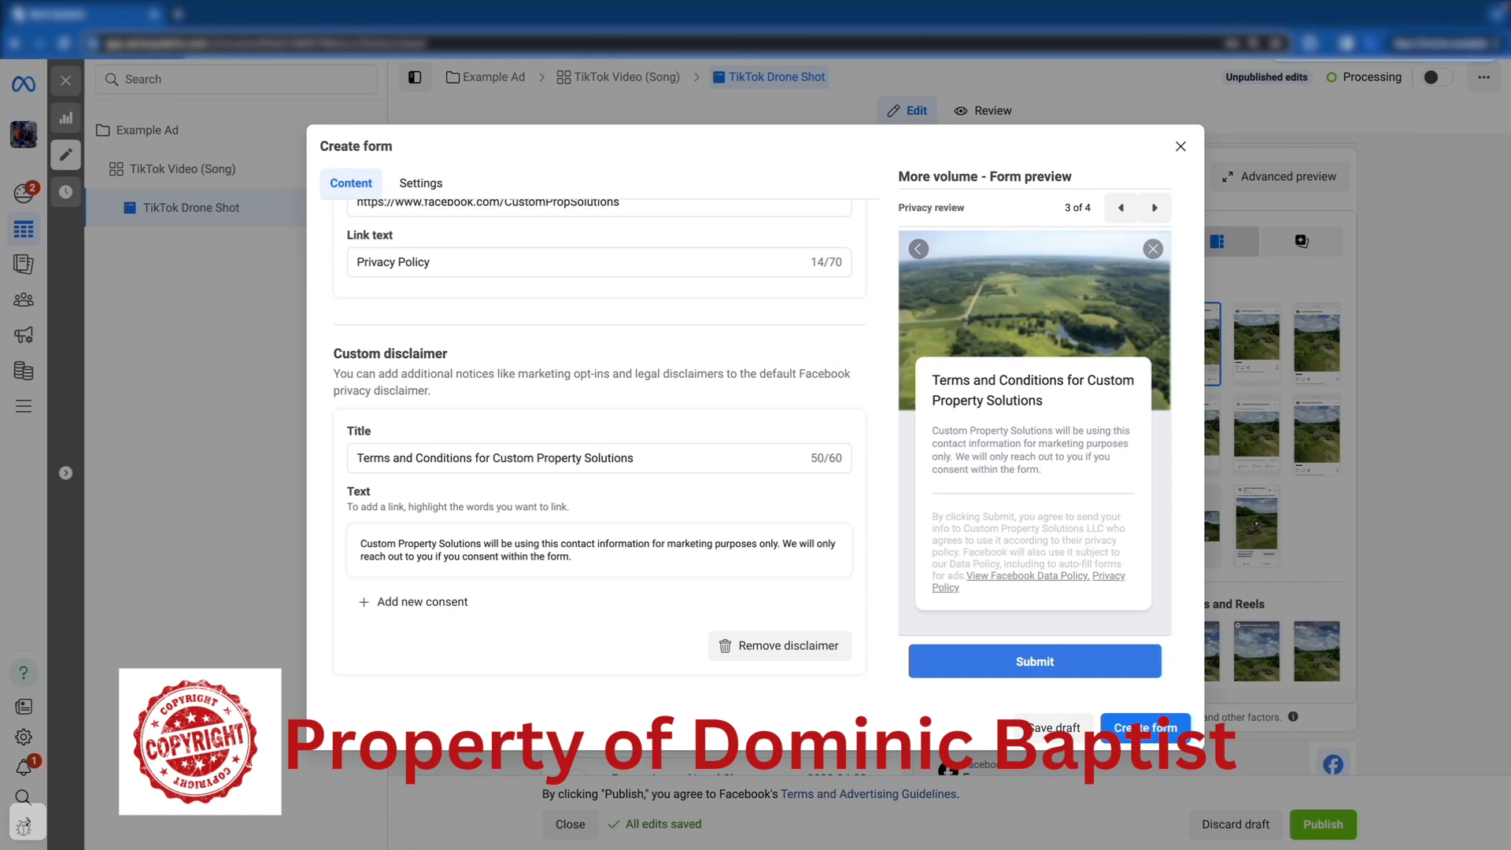
scroll(456, 634, "down", 1)
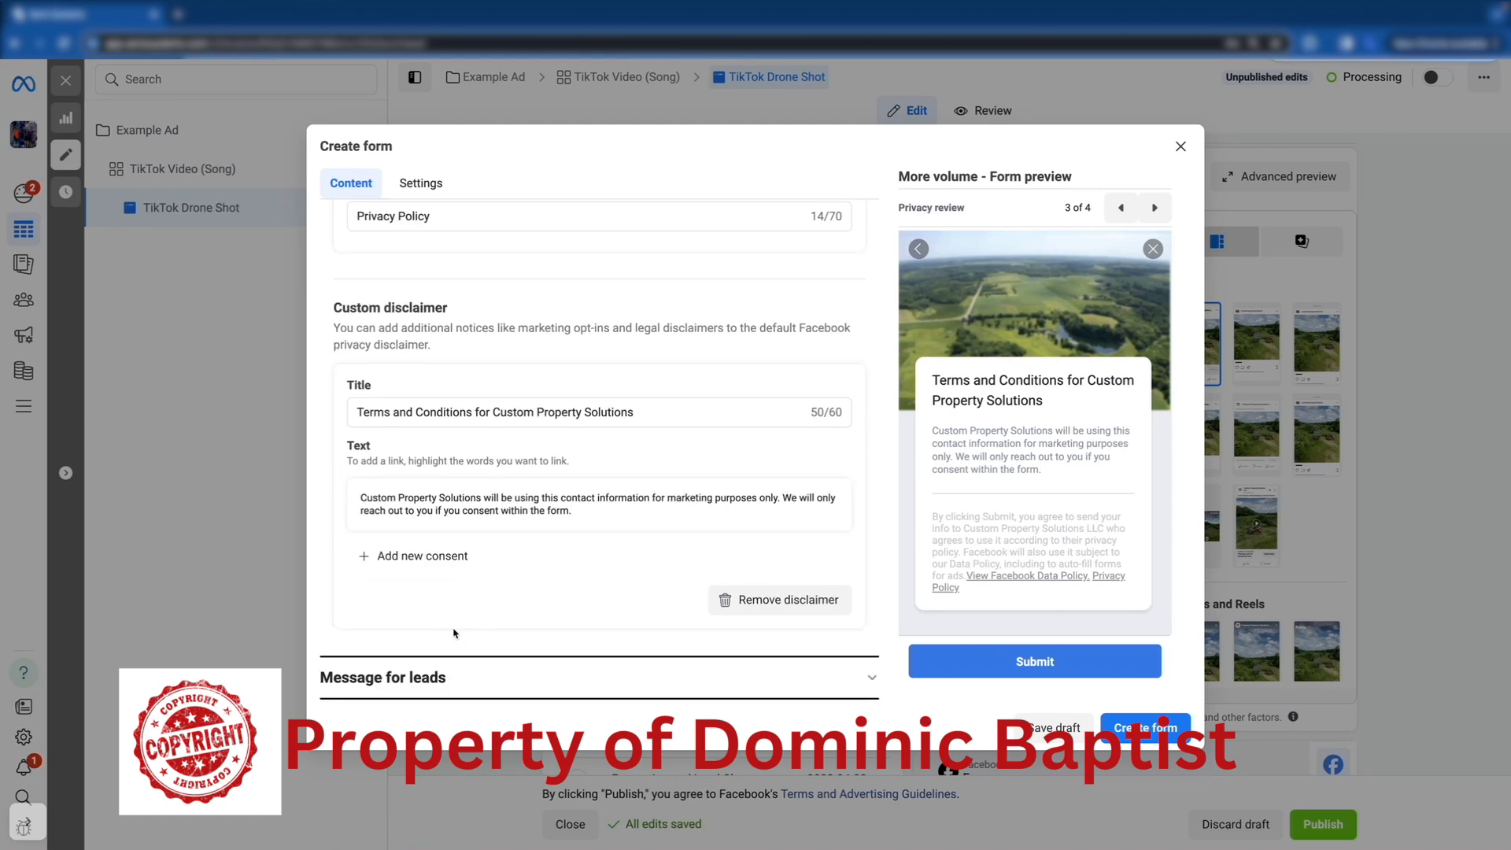
scroll(465, 639, "down", 7)
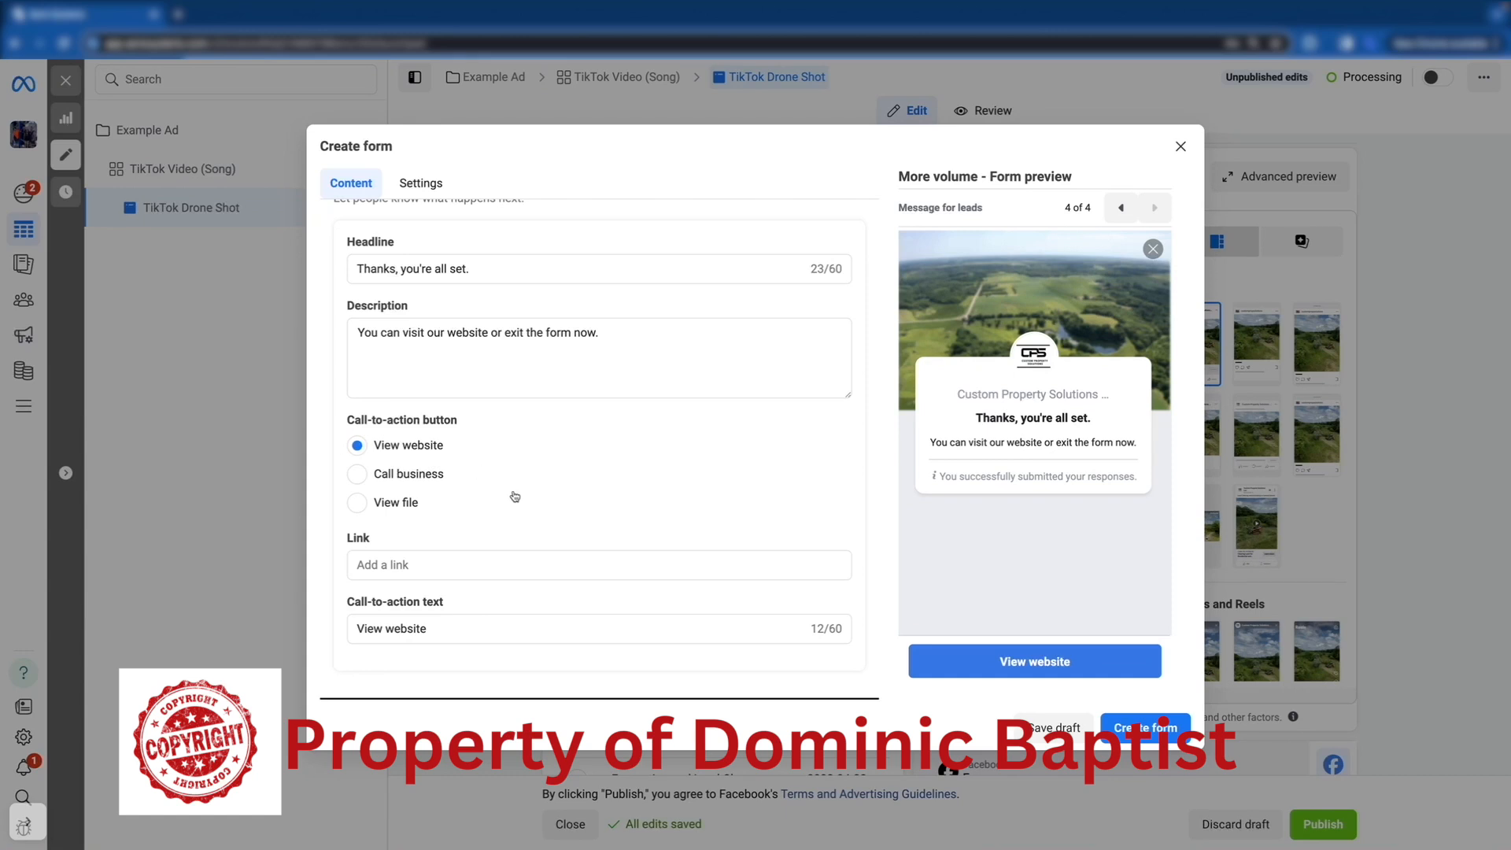
left_click(414, 566)
type("www.custompropertysolutions.com")
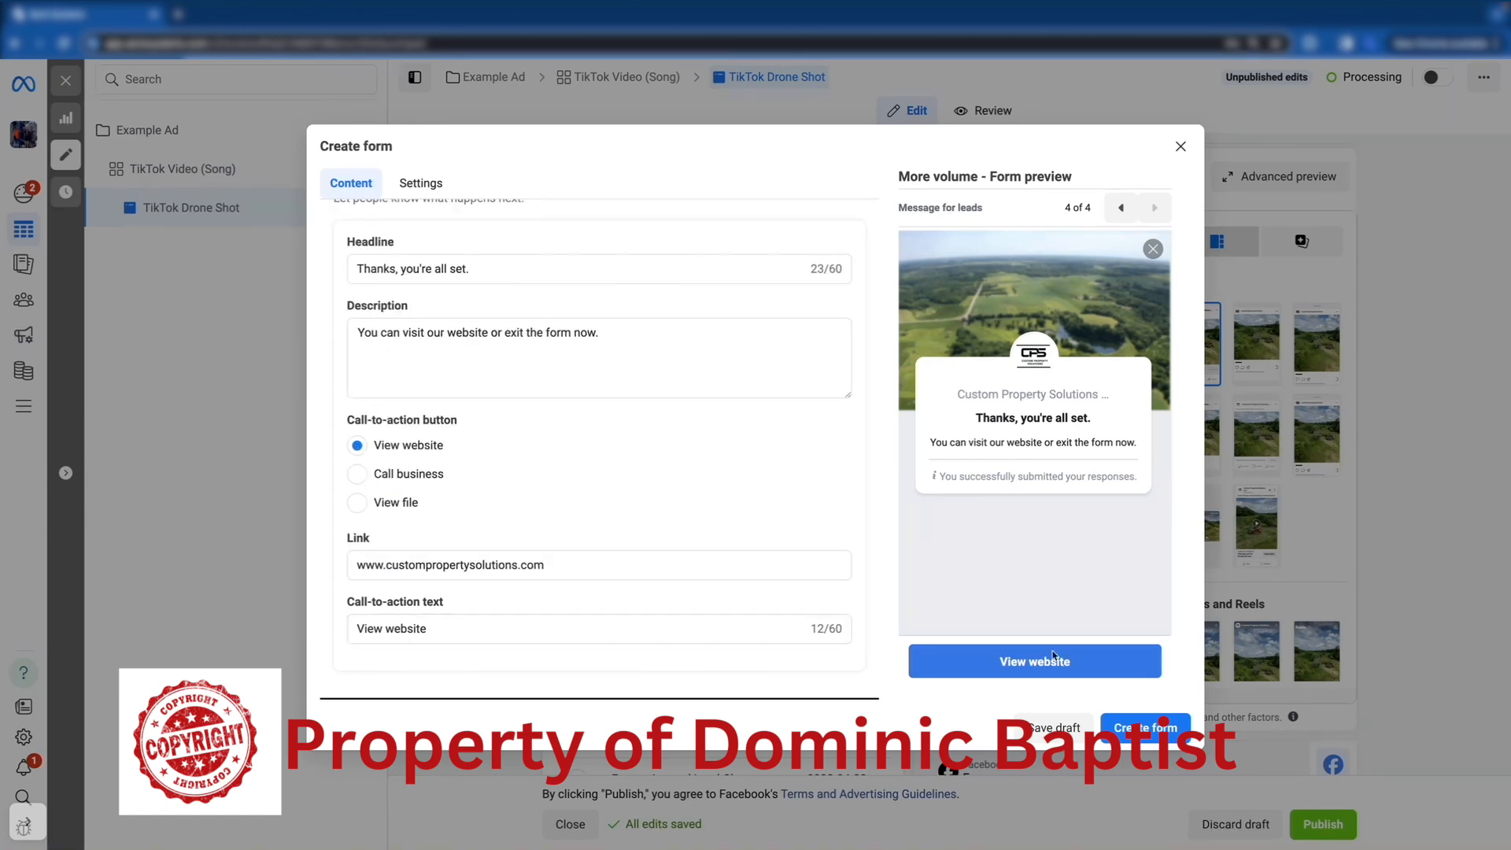
Step: Create the finished instant form and publish the ad
left_click(1146, 727)
left_click(1323, 824)
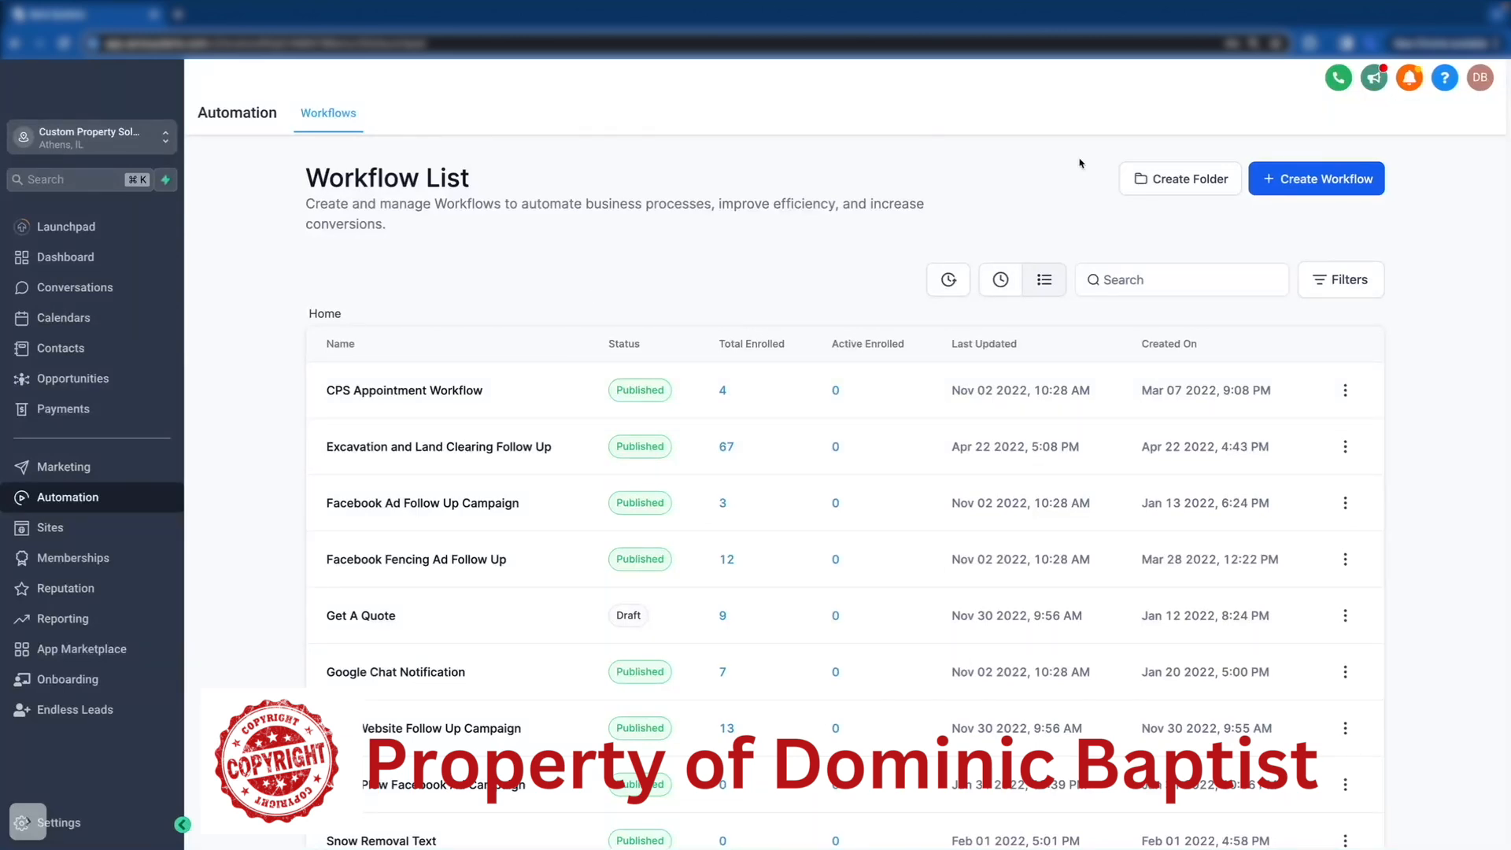
Step: Create a new automation workflow from scratch and name it "Facebook Lead Form Follow Up"
left_click(1293, 180)
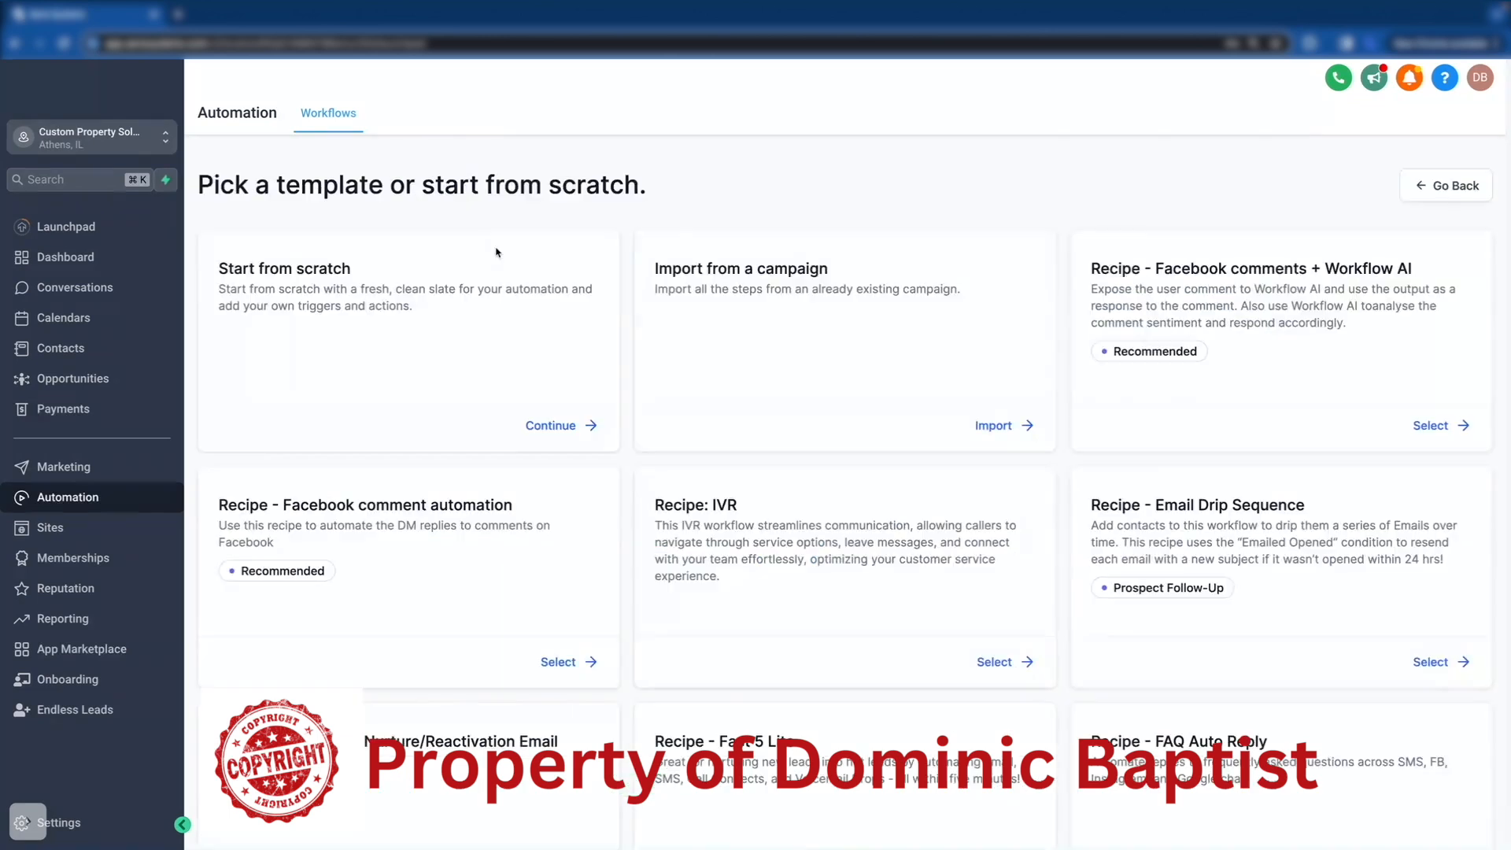
left_click(543, 425)
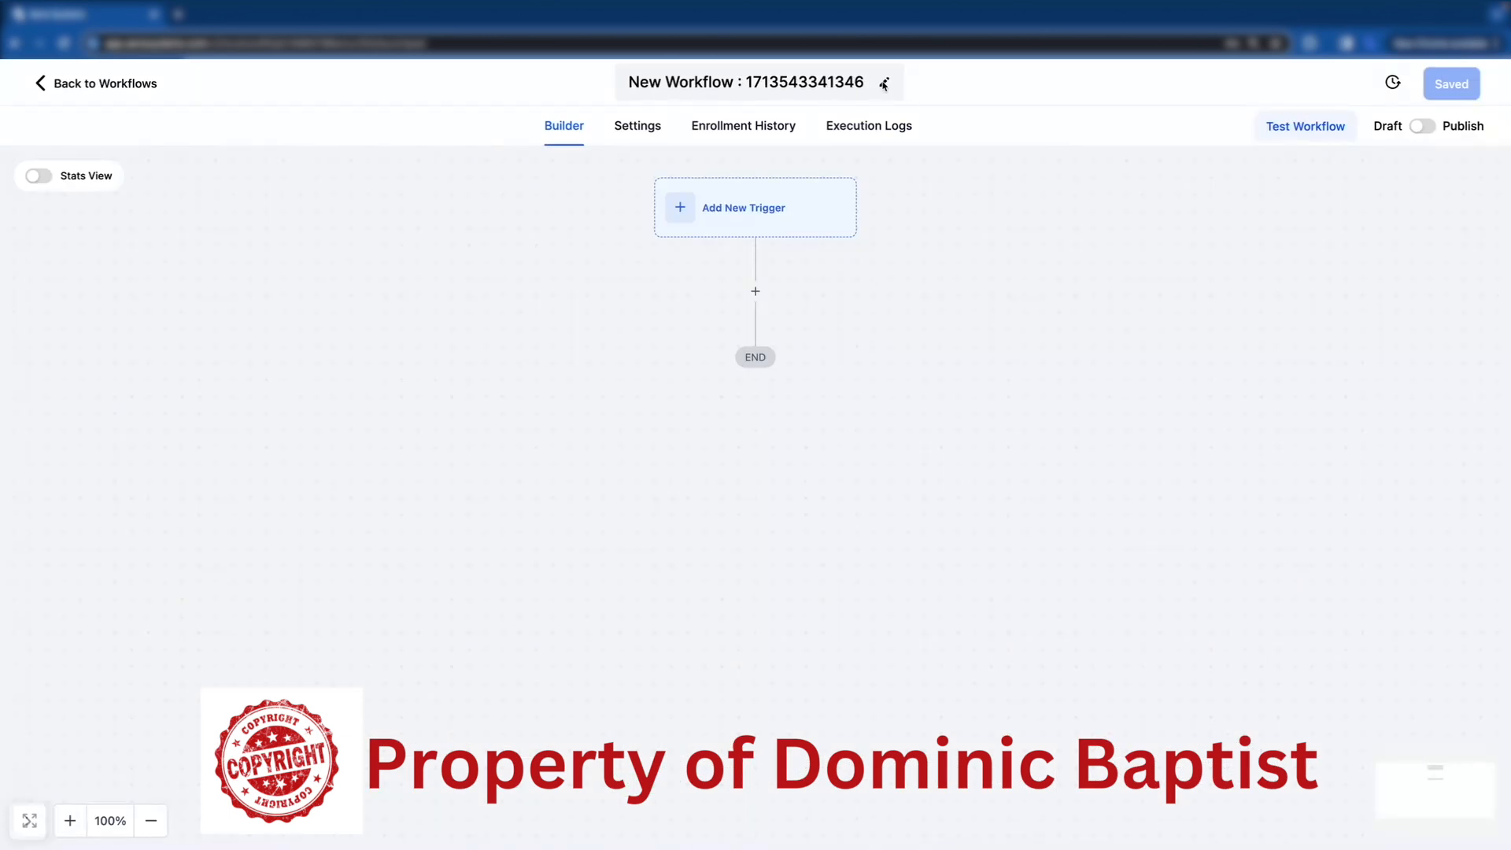
left_click(884, 83)
type("F")
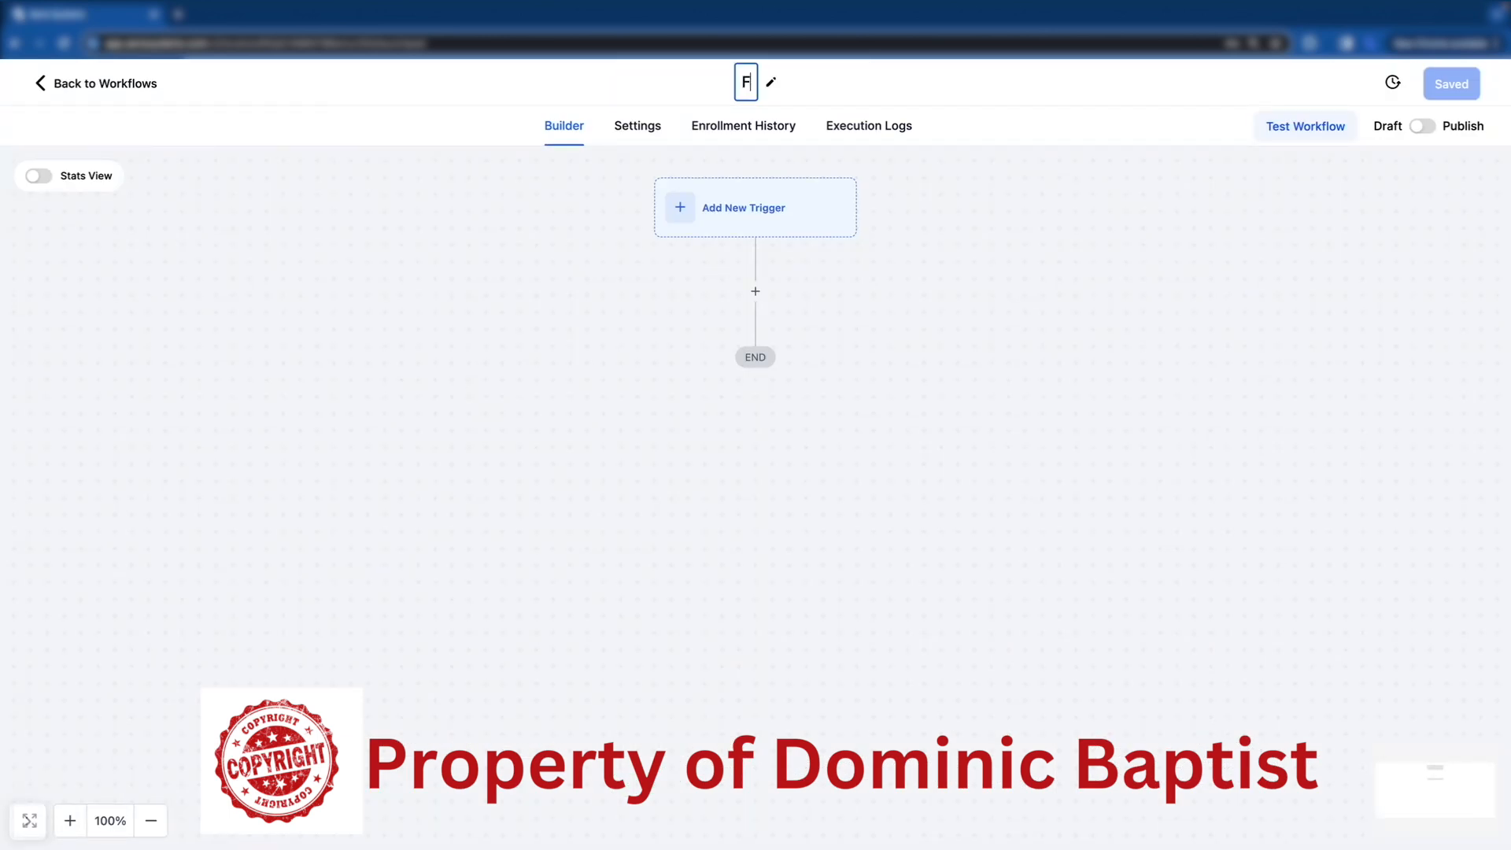
type("acebook Lead For")
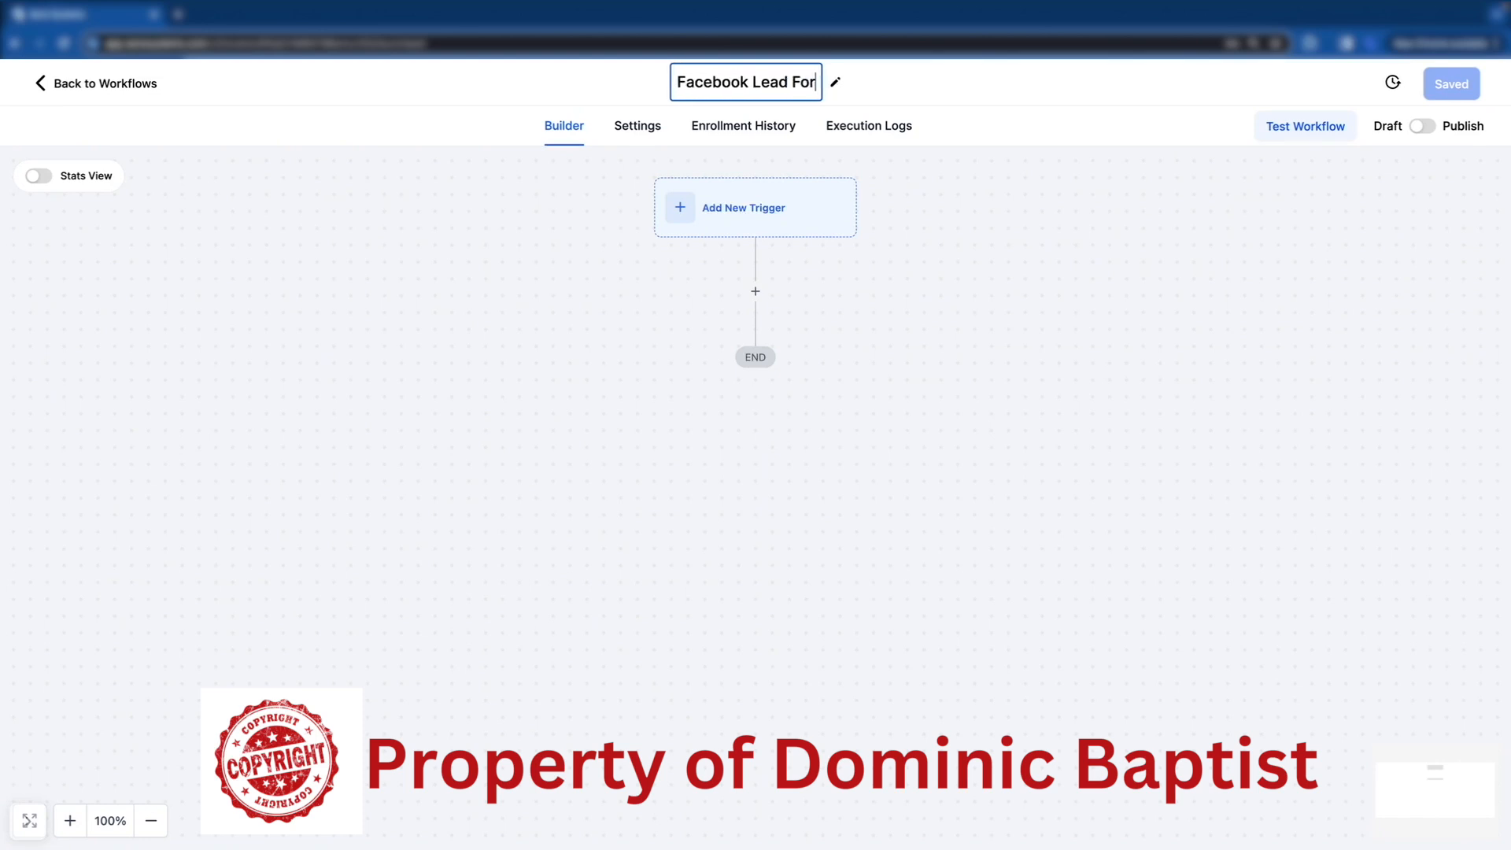
type("m Follow Up")
key("Return")
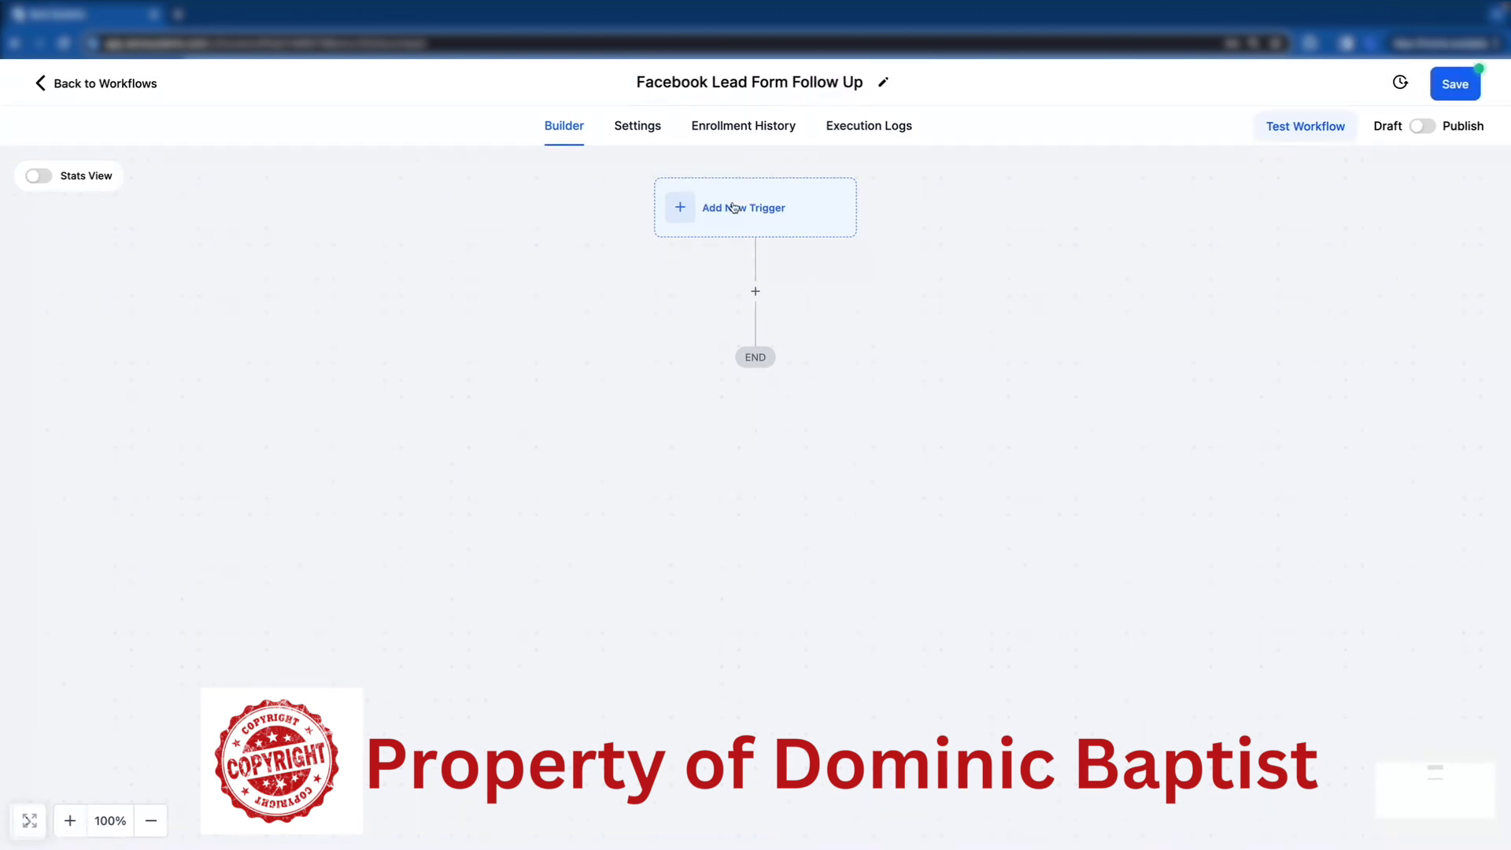
Step: Find the Facebook Lead Form Submitted event and choose it as the workflow's trigger
left_click(725, 208)
type("F")
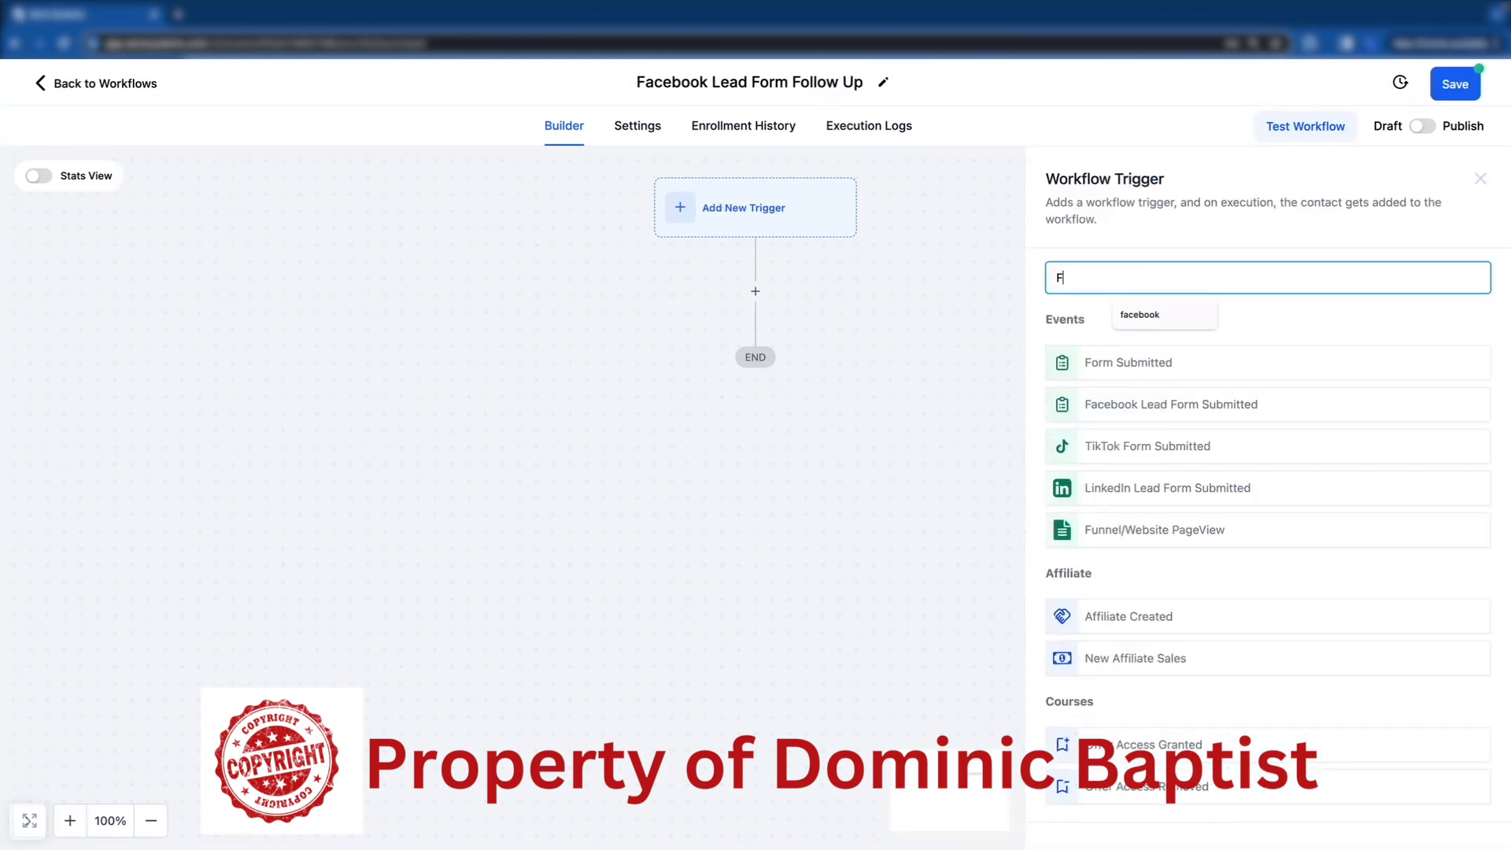
type("ace")
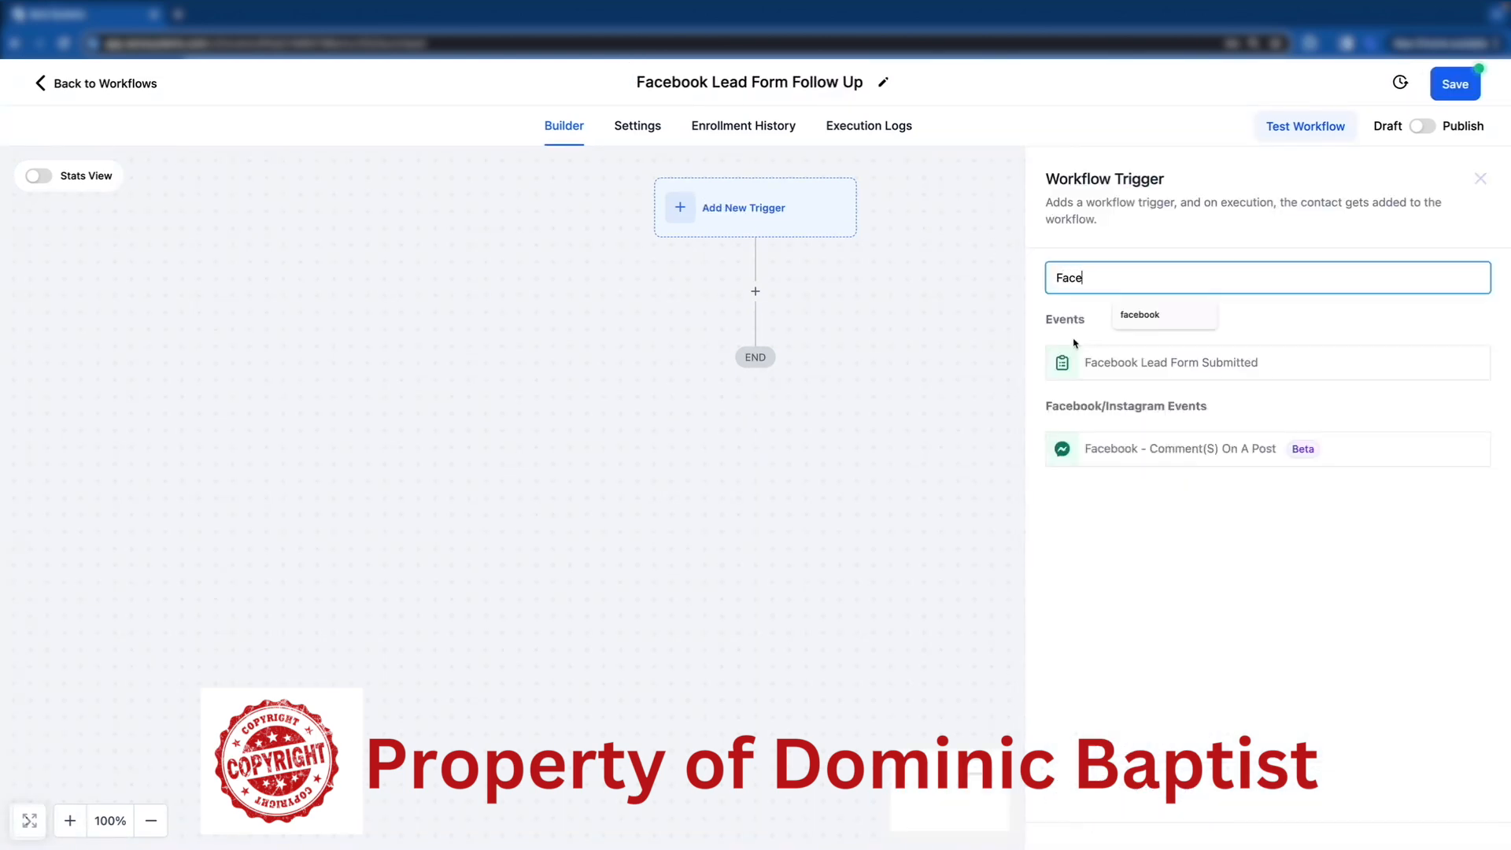
left_click(1136, 364)
Step: Add an In Form filter for Video Form to the lead form trigger and save the trigger
left_click(819, 439)
left_click(824, 461)
left_click(813, 577)
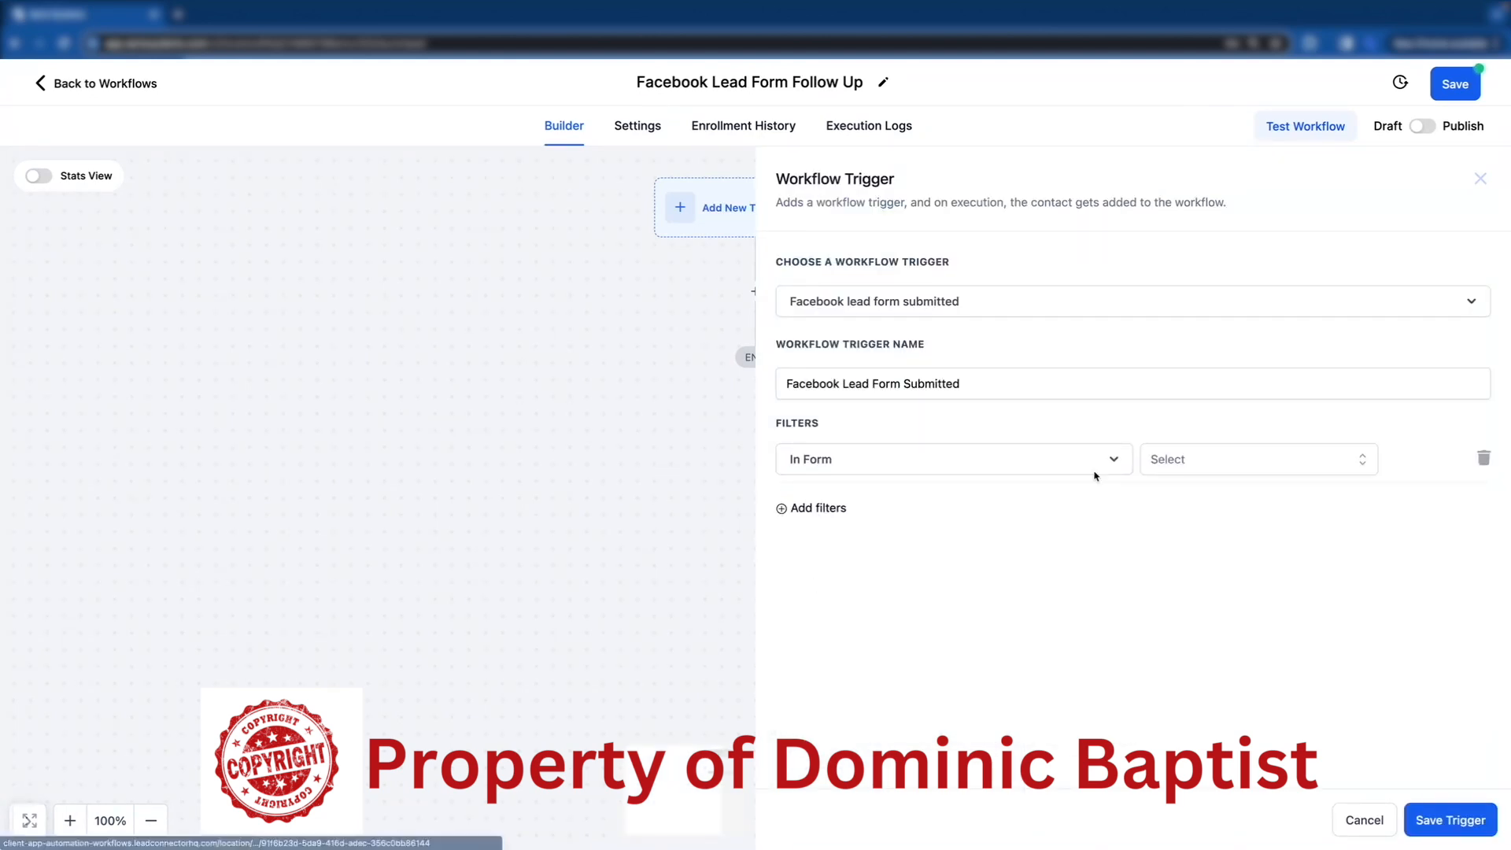
left_click(1169, 466)
scroll(1222, 659, "down", 1)
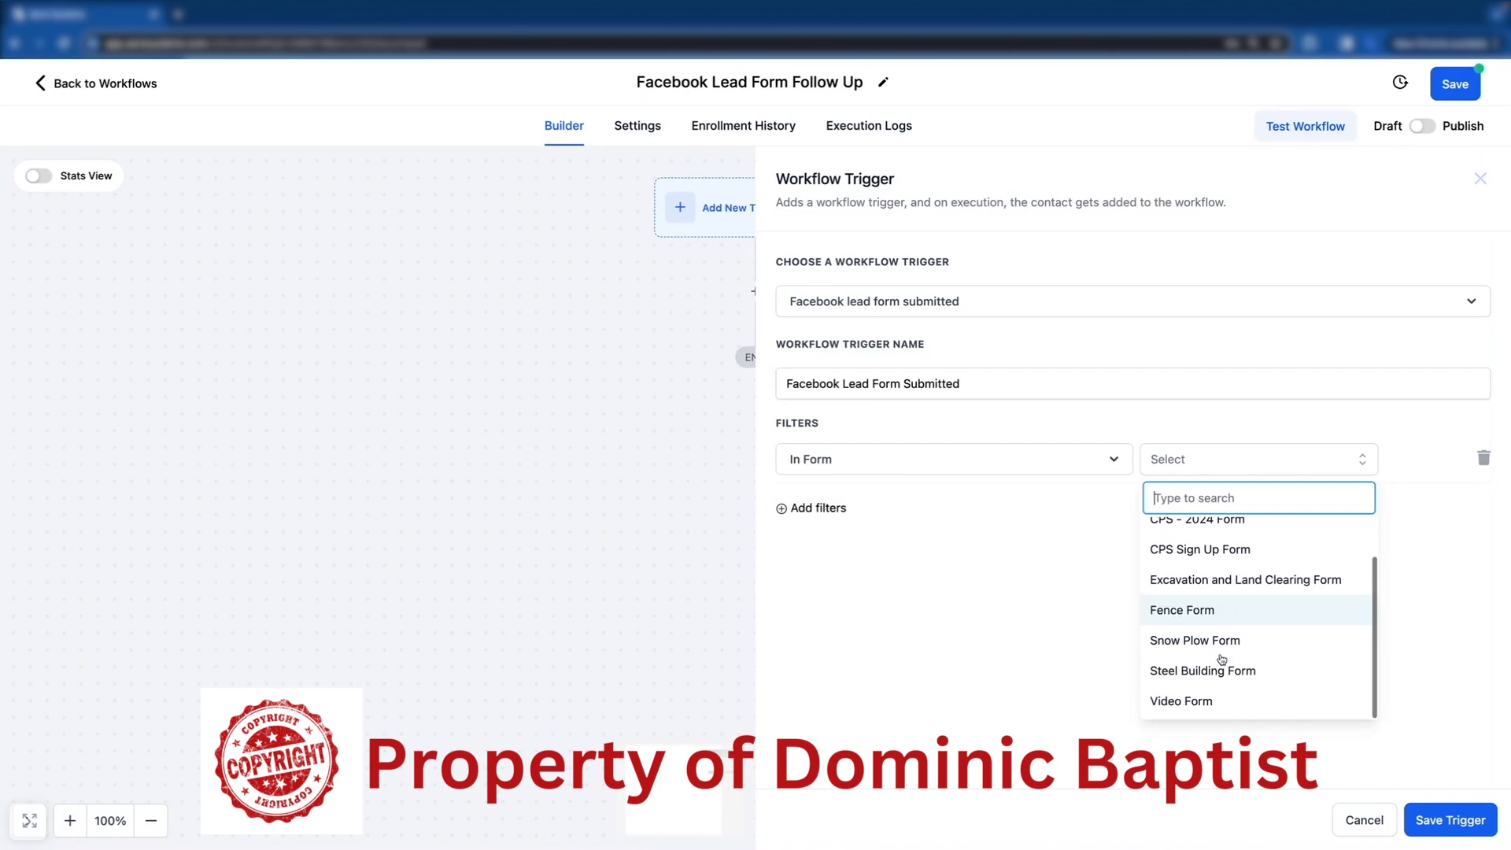
left_click(1188, 703)
left_click(1460, 822)
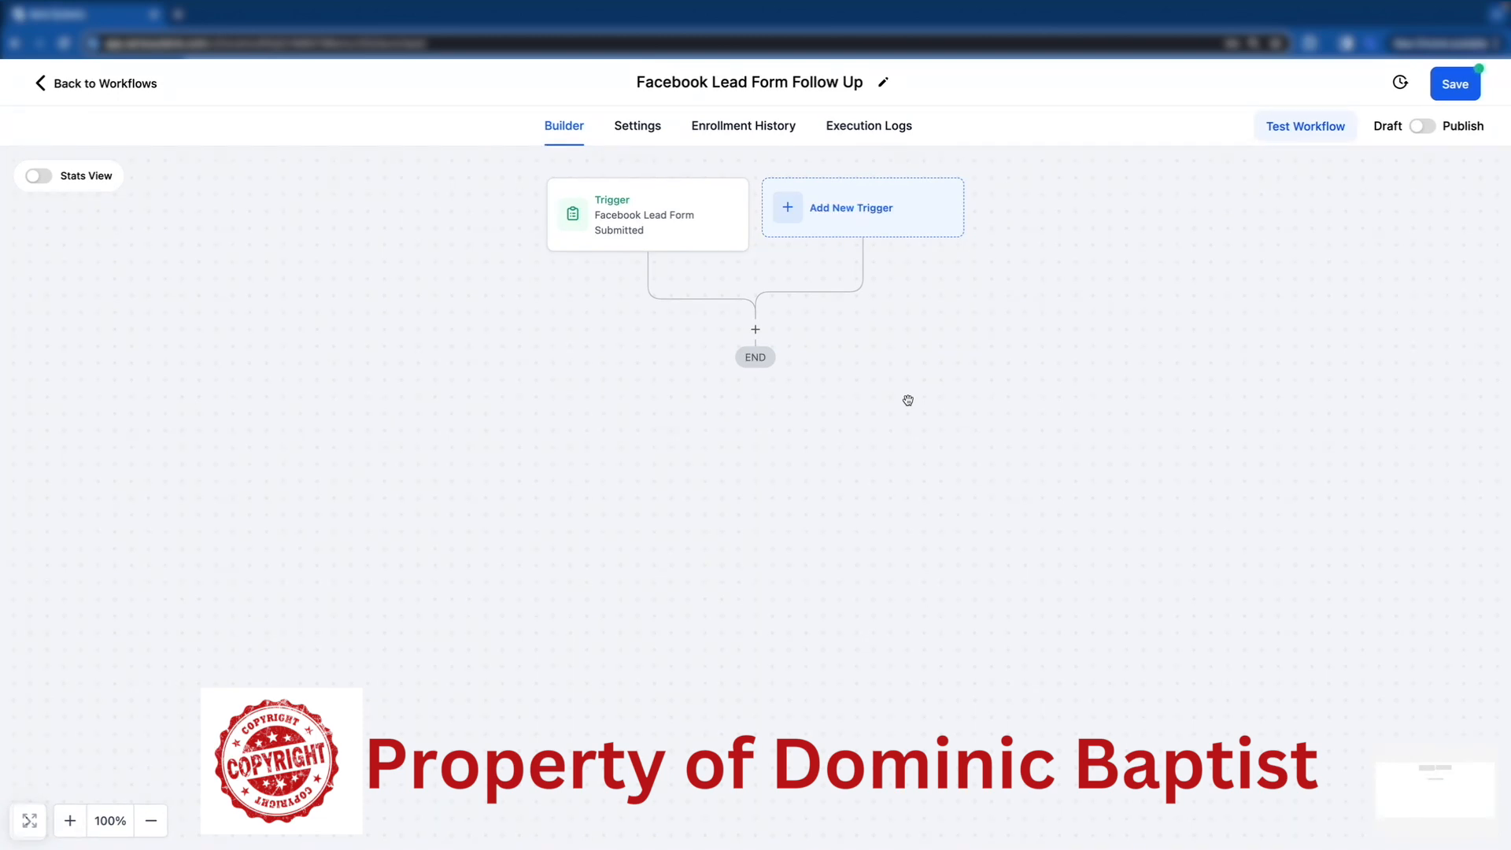
Step: Add an Assign to User action below the Facebook lead form trigger
left_click(756, 329)
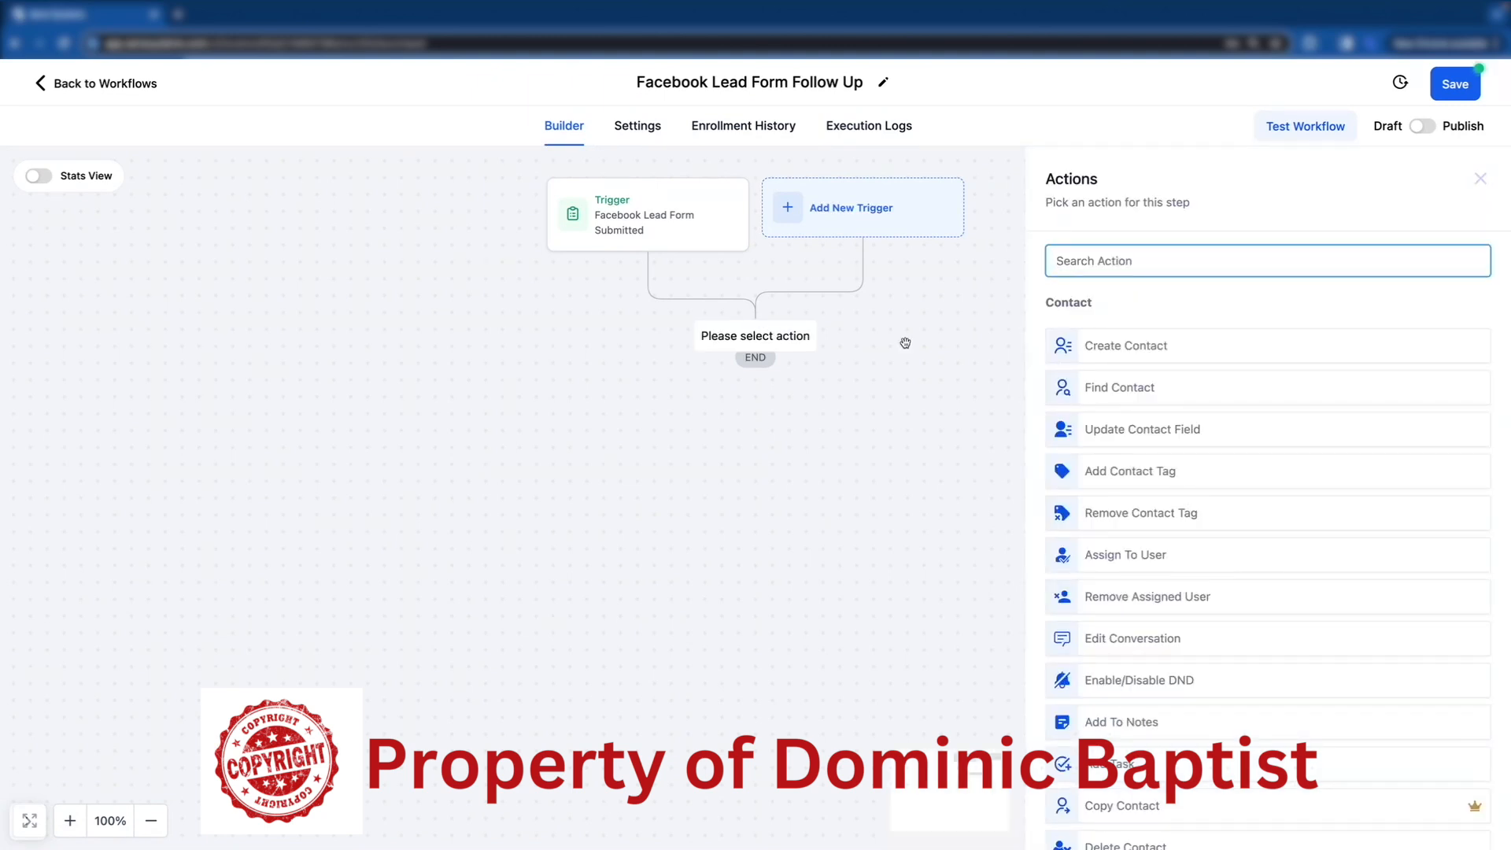
type("ass")
left_click(1118, 333)
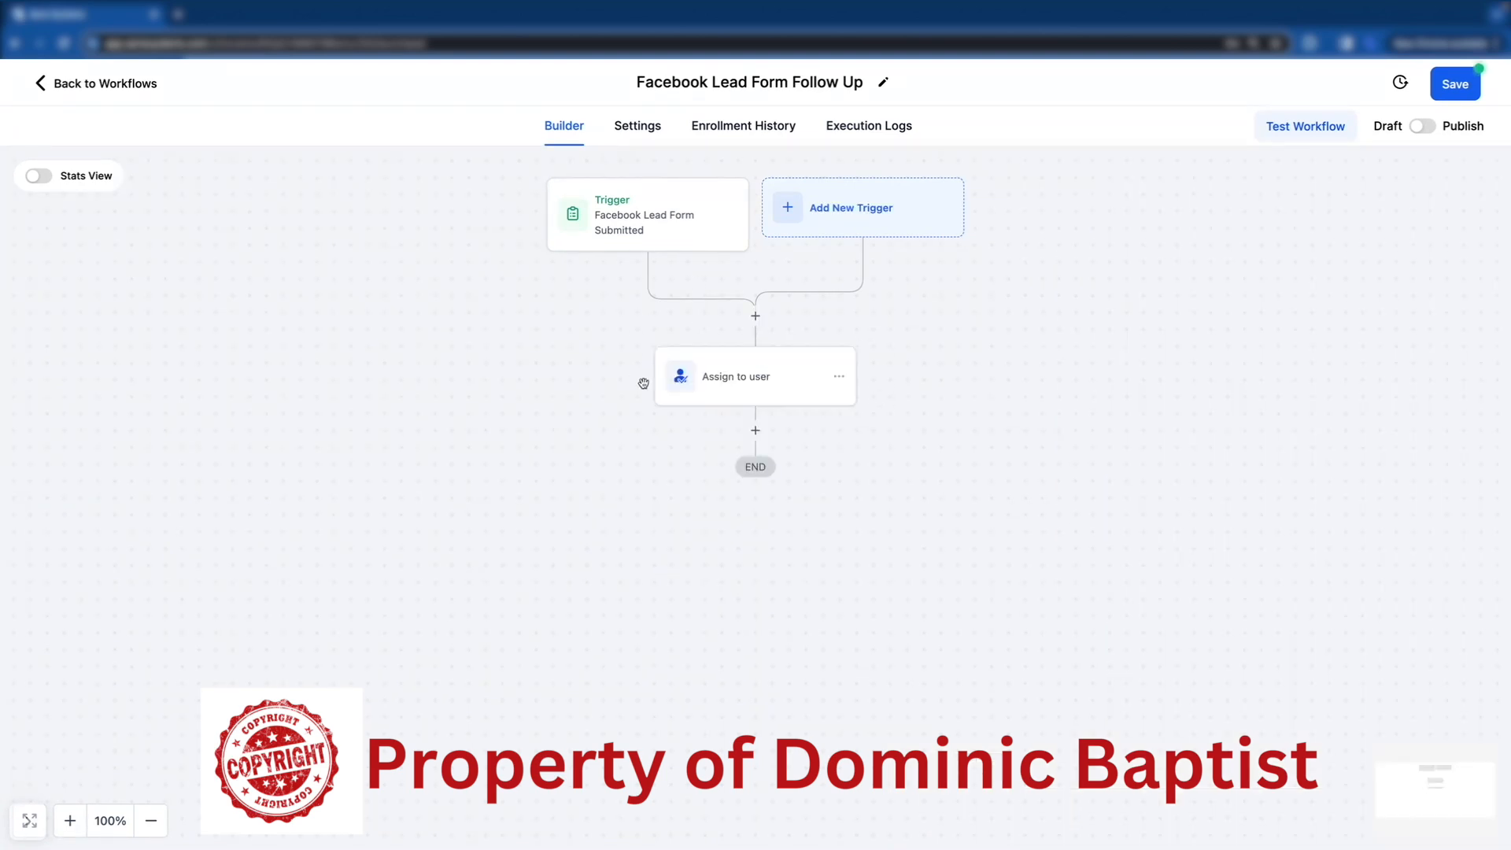
Step: Add a Send Internal Notification action below Assign to user and set its type to Notification
left_click(755, 433)
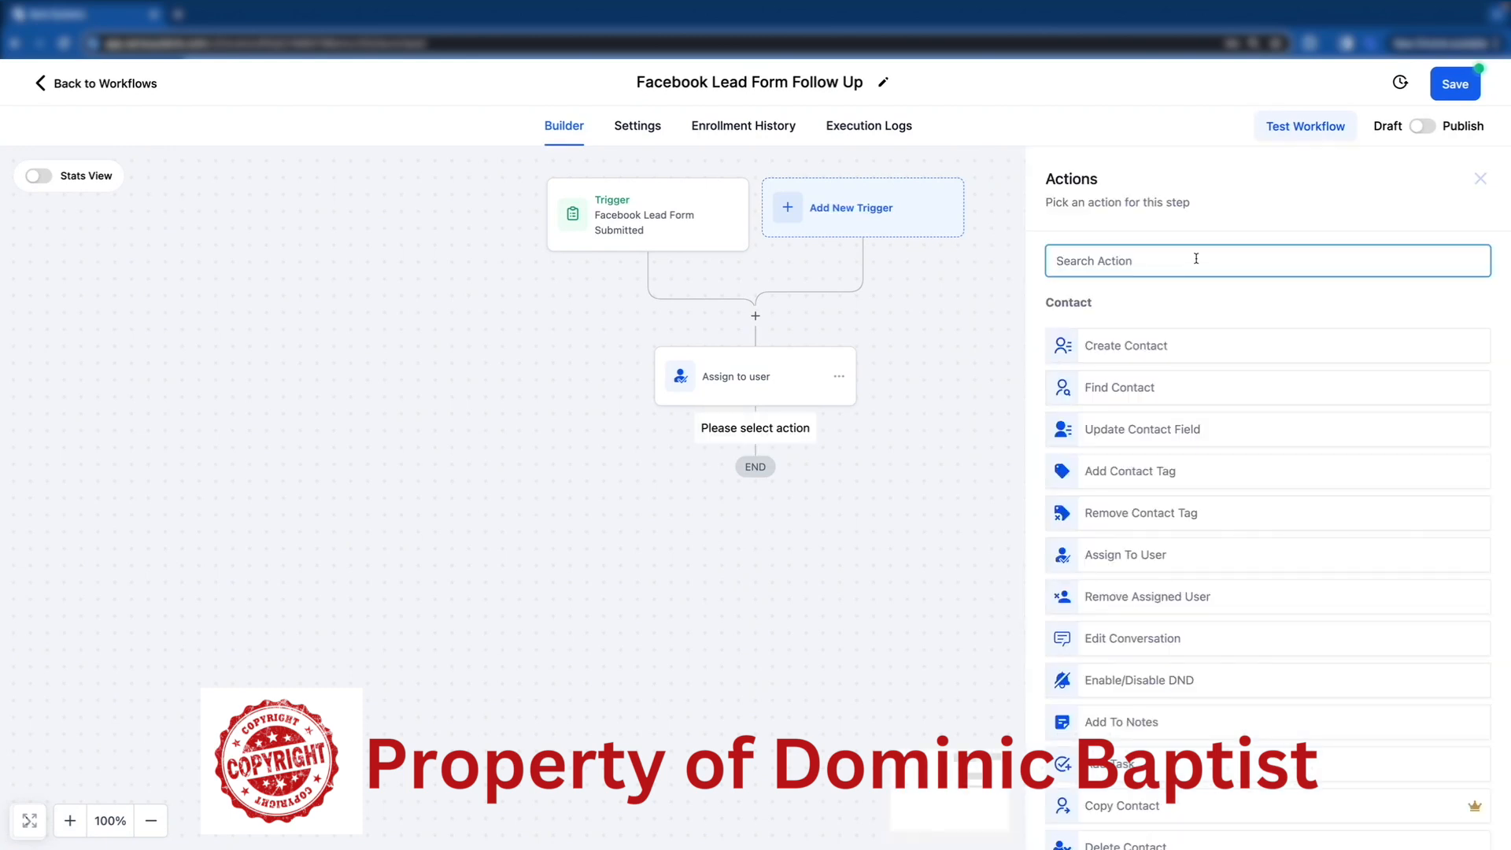
type("int")
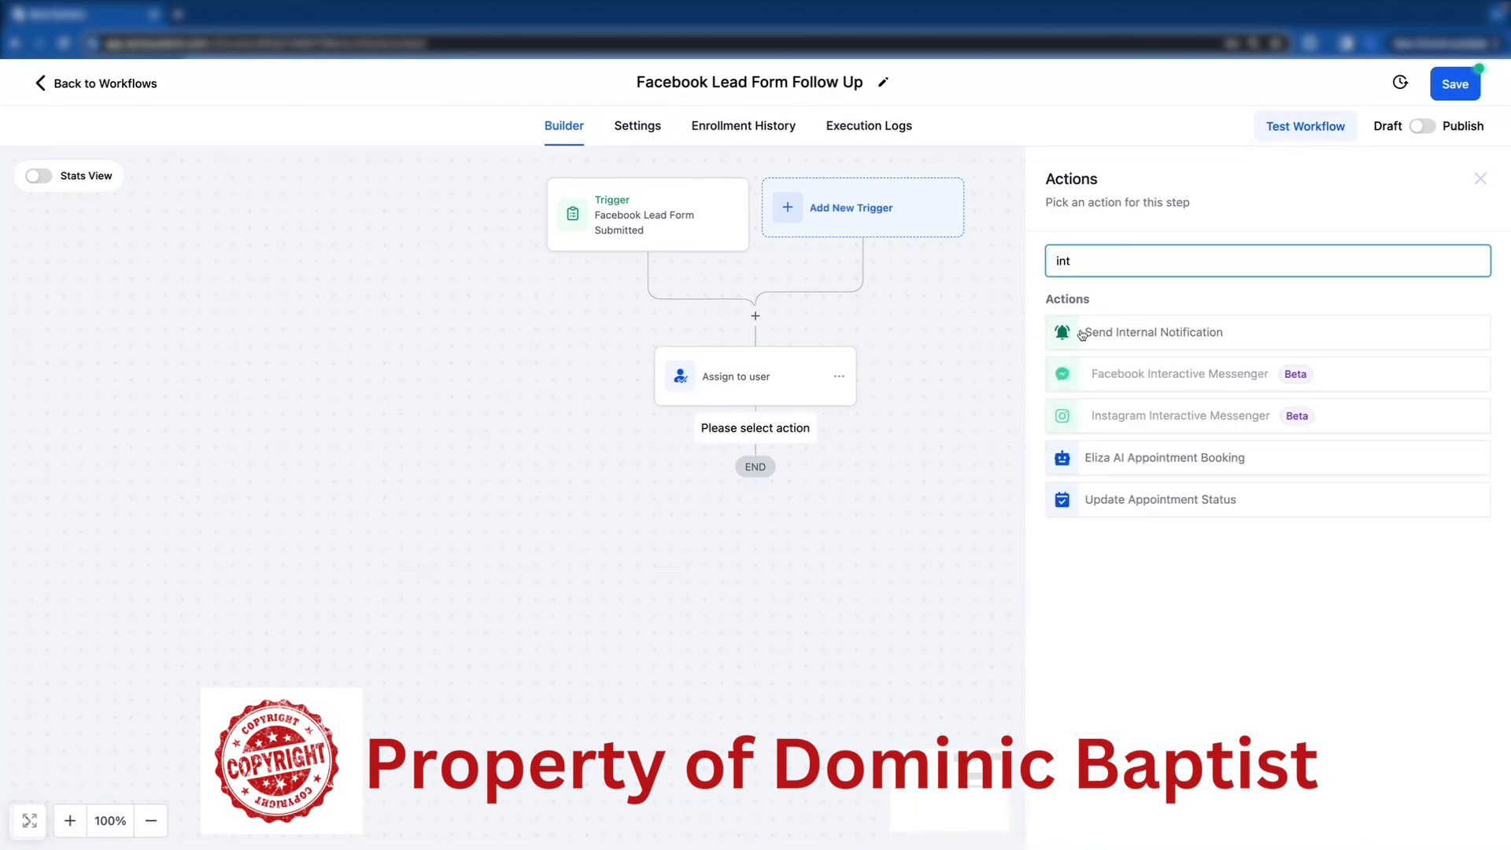
left_click(1083, 334)
left_click(1086, 366)
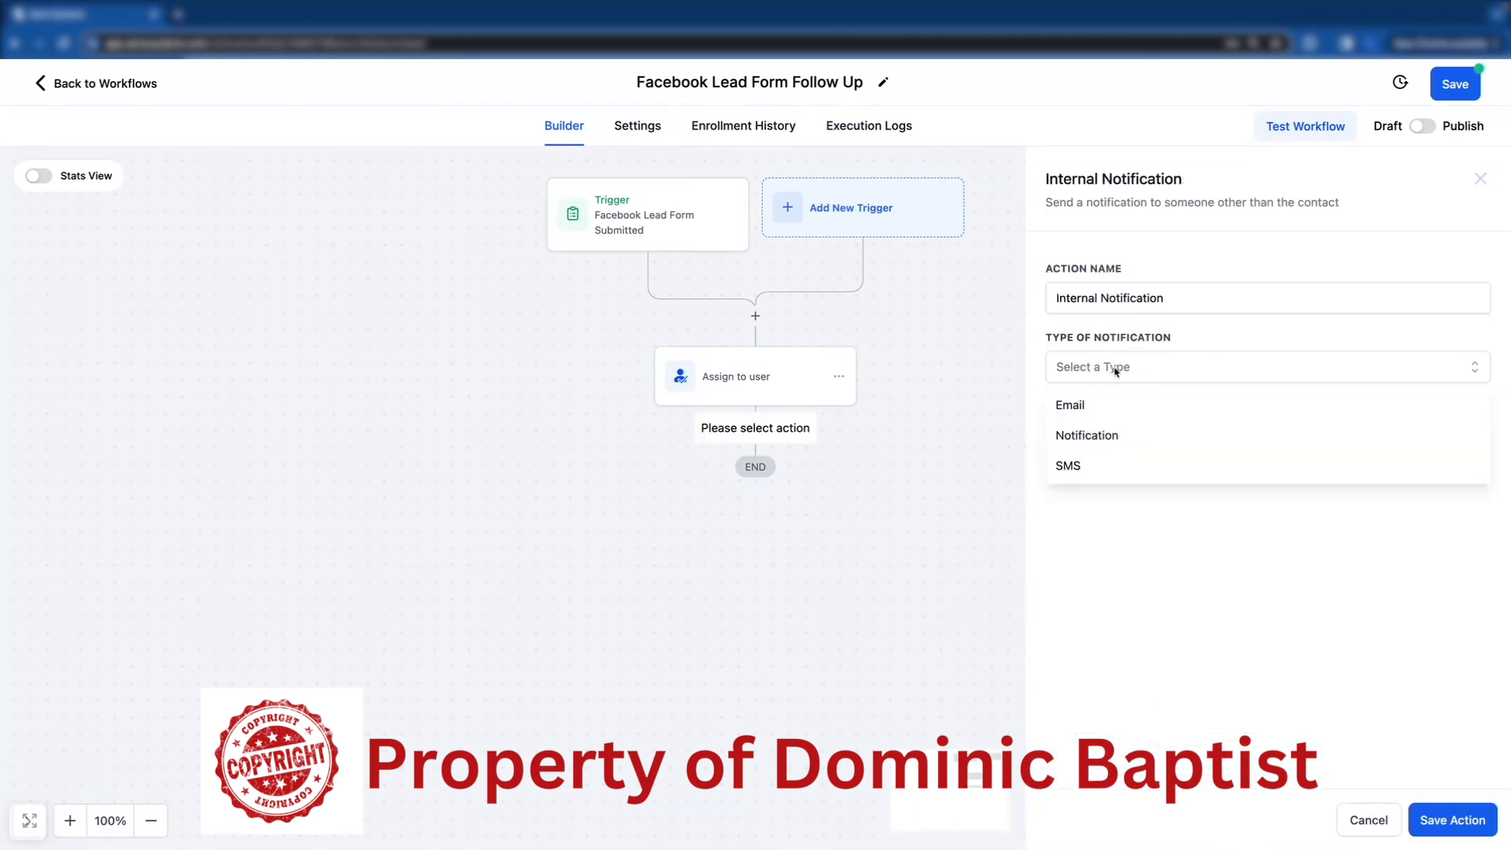
left_click(1112, 436)
Step: Title the notification "You have a new Facebook Lead!", write the message "{{contact.name}} just signed up on your Facebook Form!" and save the action
left_click(1096, 438)
left_click(1149, 473)
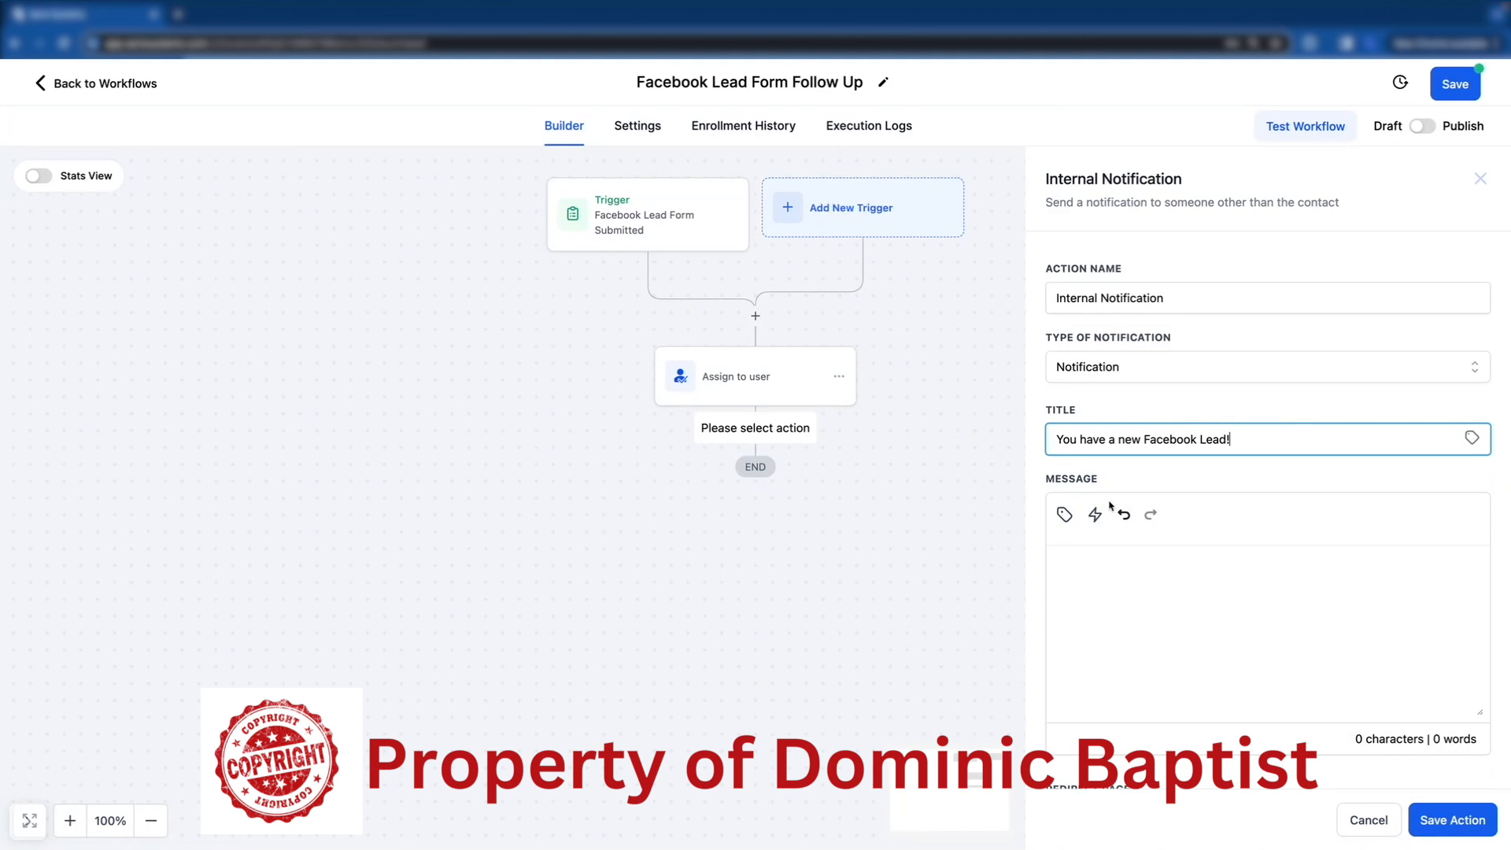
left_click(1094, 567)
type("{{contact.name}} just signed up on your Facebook Form!")
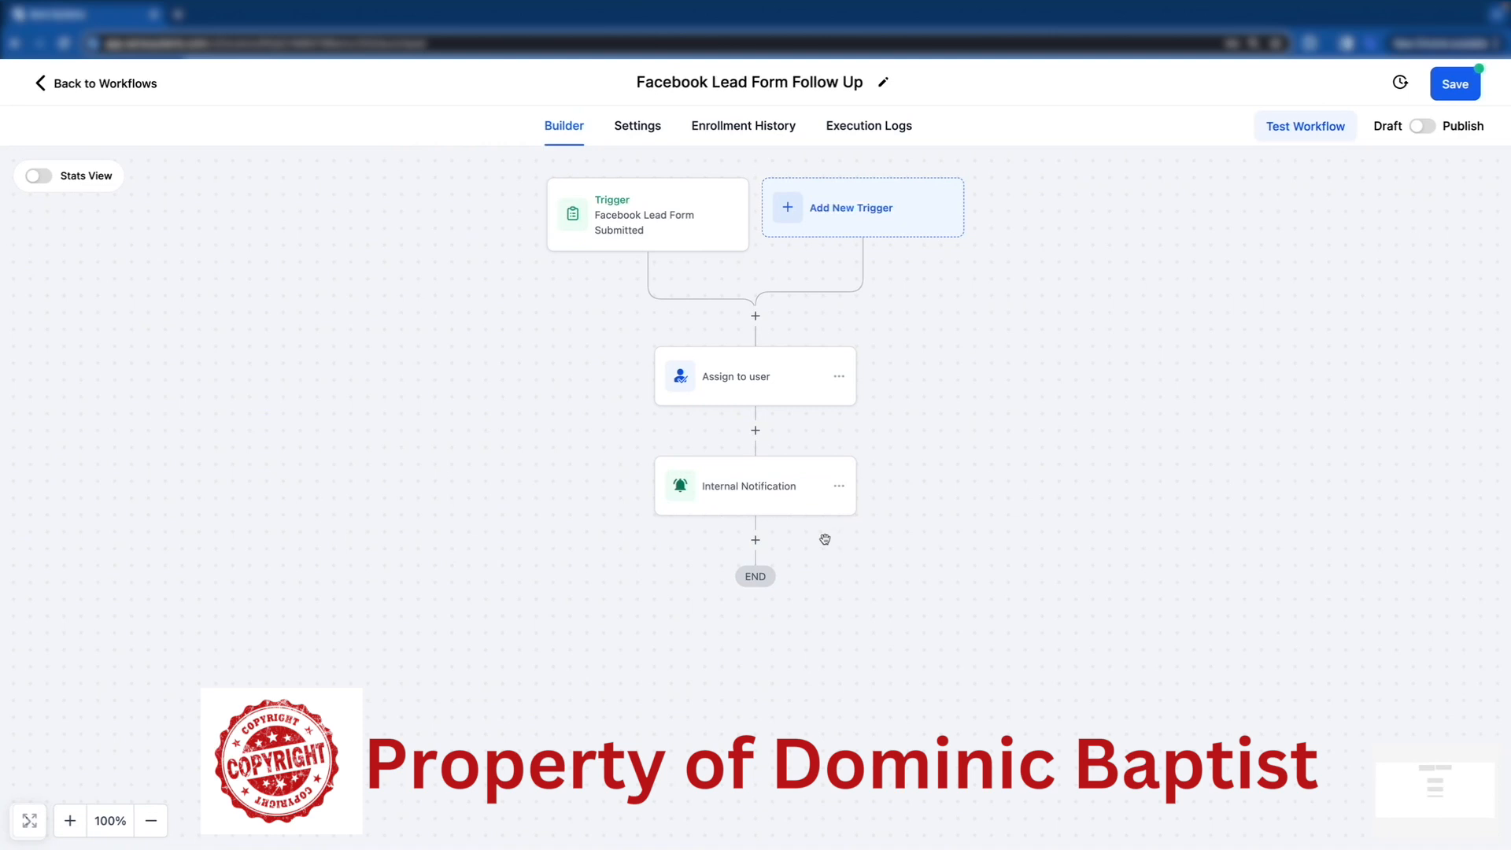
Step: Add a Send SMS action below Internal Notification with the message "Is this {{contact.first_name}}?" and save it
left_click(755, 539)
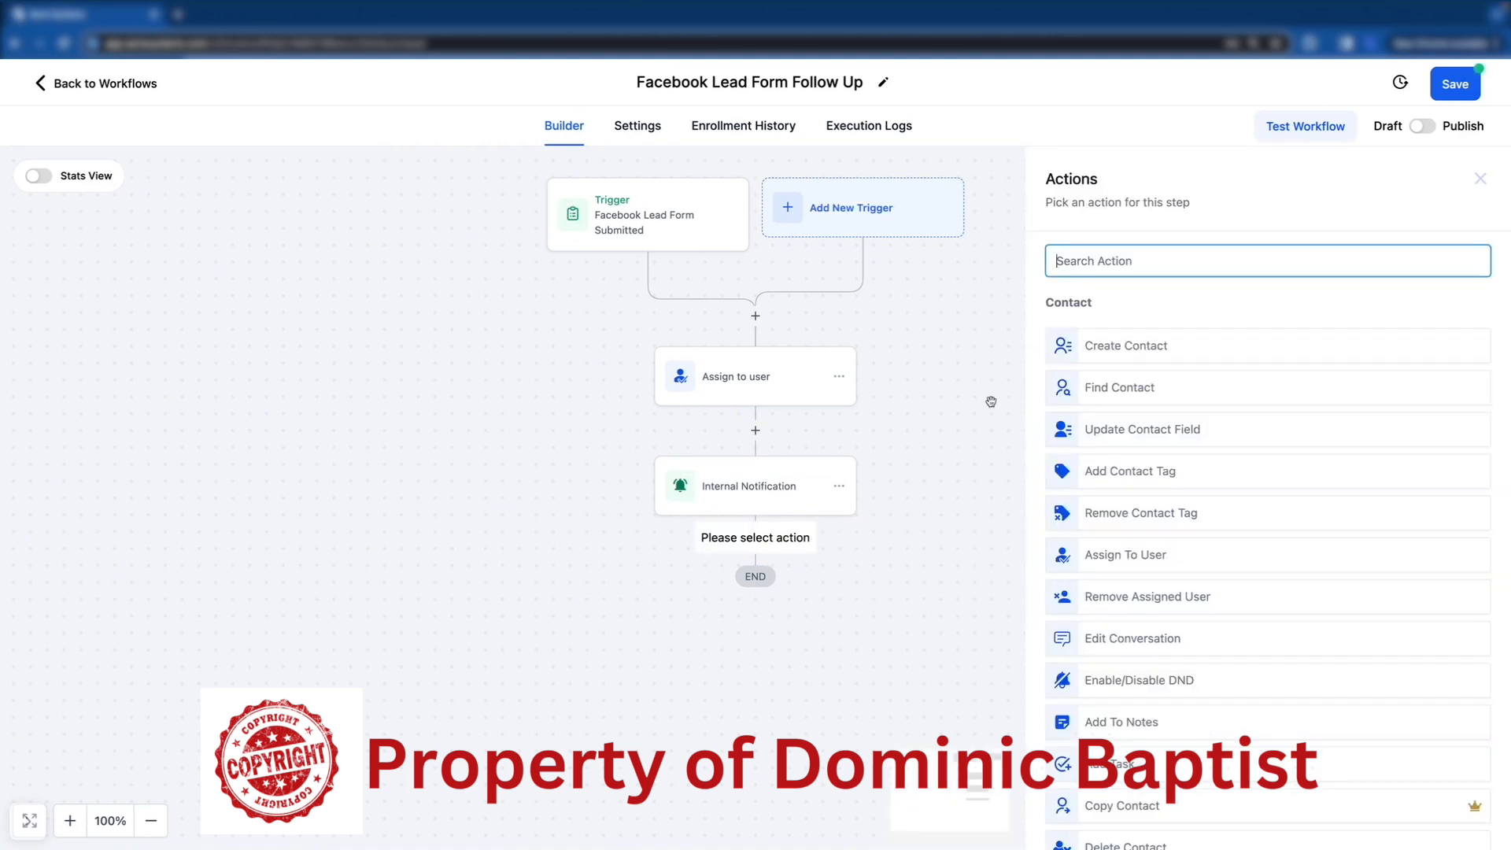
type("sms")
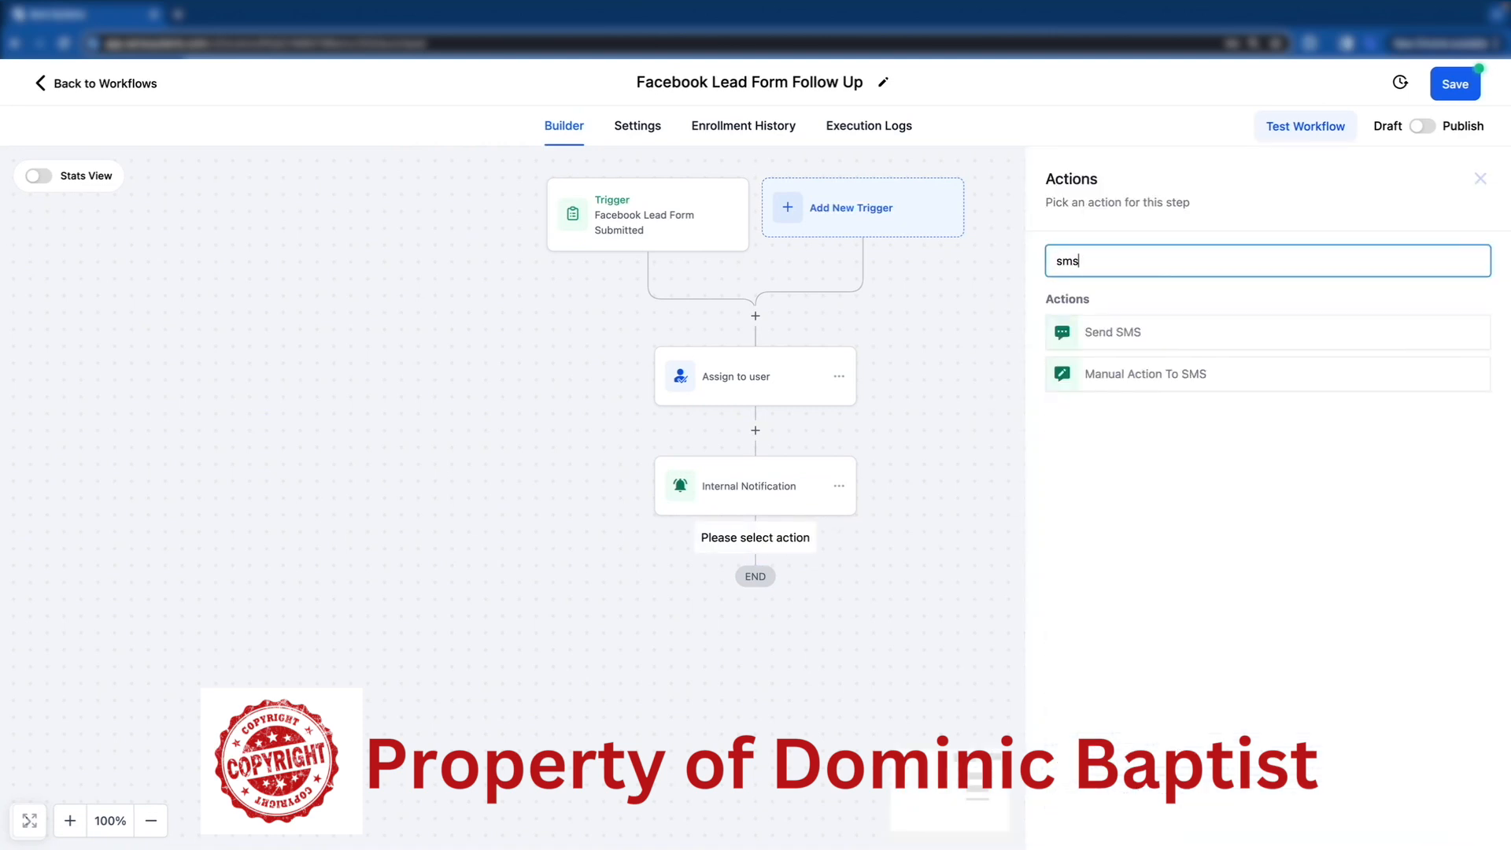
left_click(1149, 332)
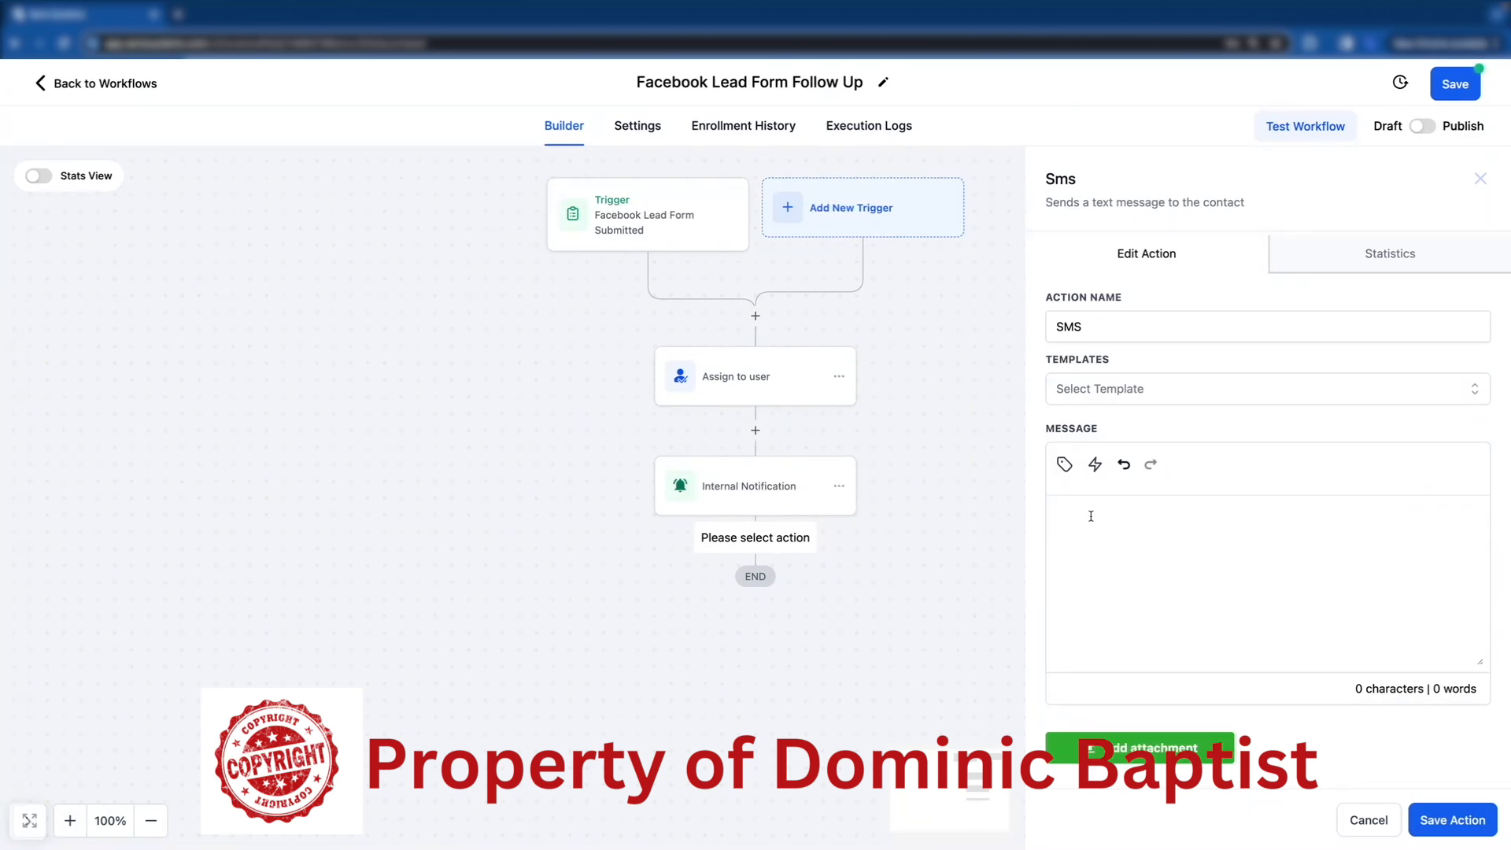
type("Is this {{contact.first_name}}?")
left_click(1447, 820)
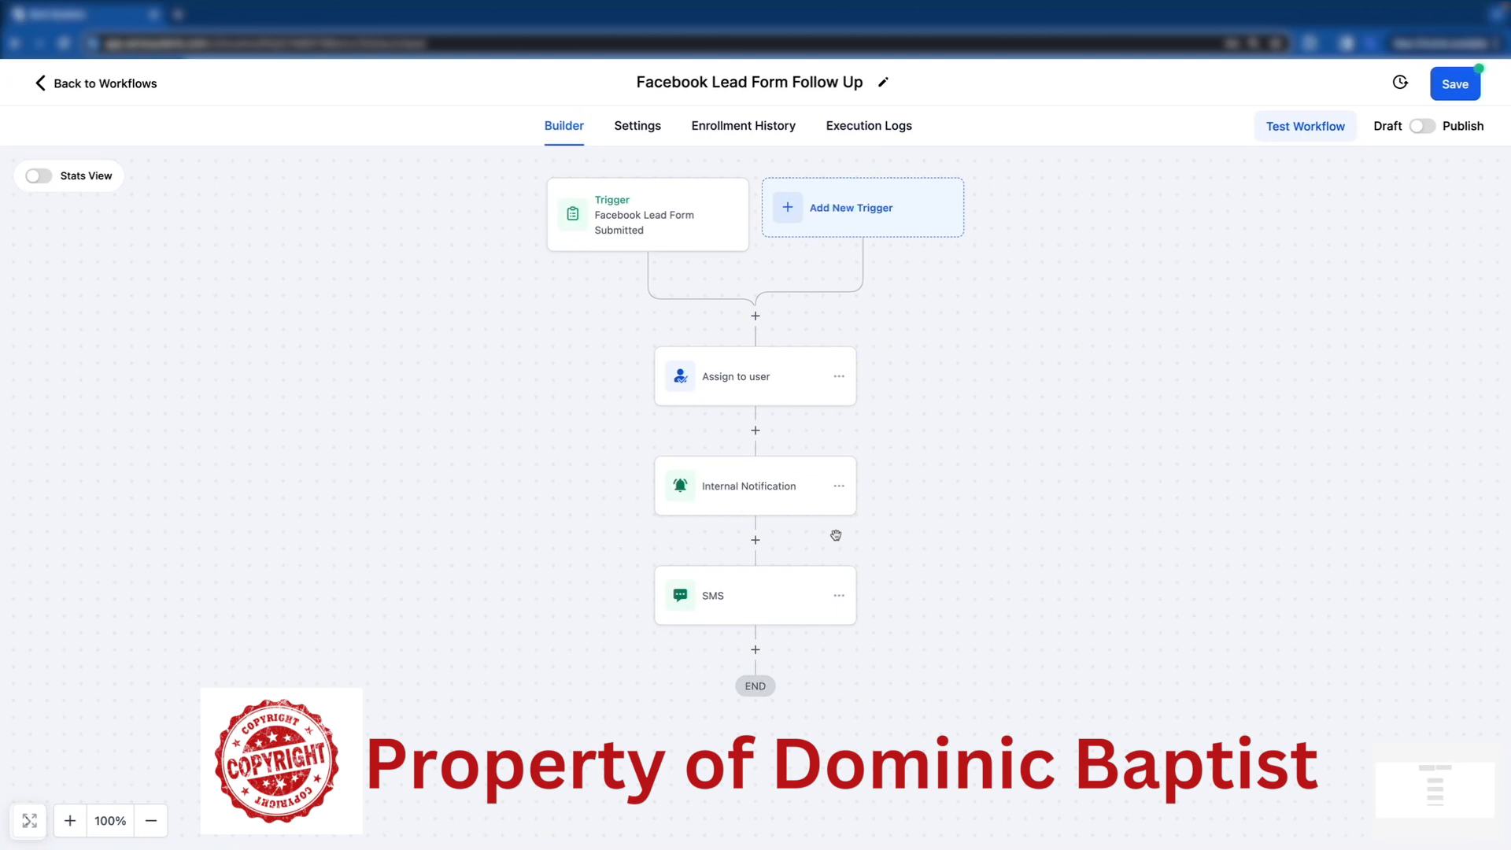
Step: Insert a Wait action with a 1-minute time delay between Internal Notification and SMS, and save it
left_click(756, 541)
type("wait")
left_click(1100, 334)
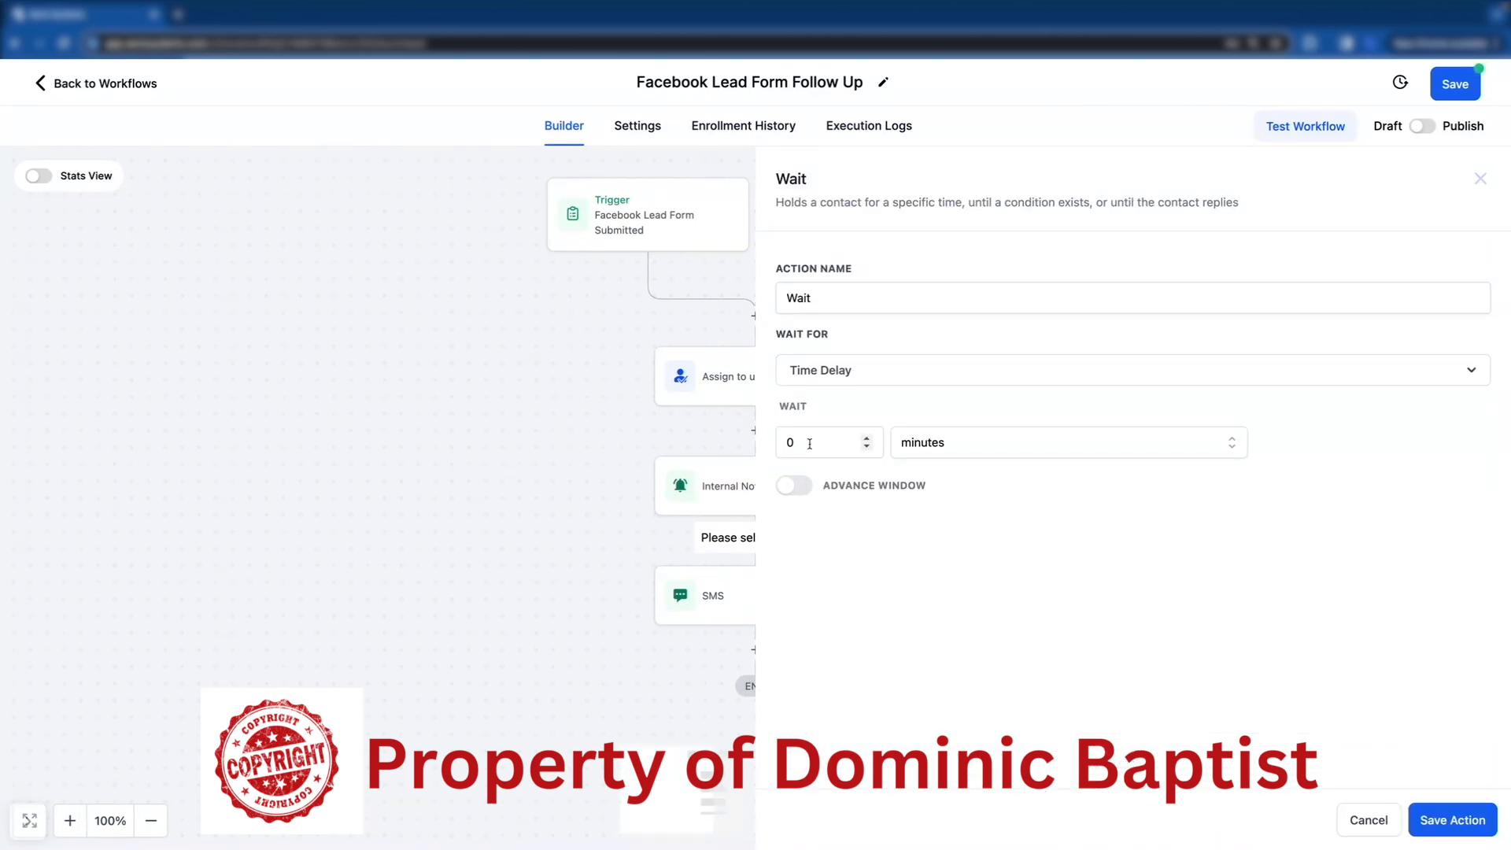
double_click(810, 444)
type("1")
left_click(1451, 819)
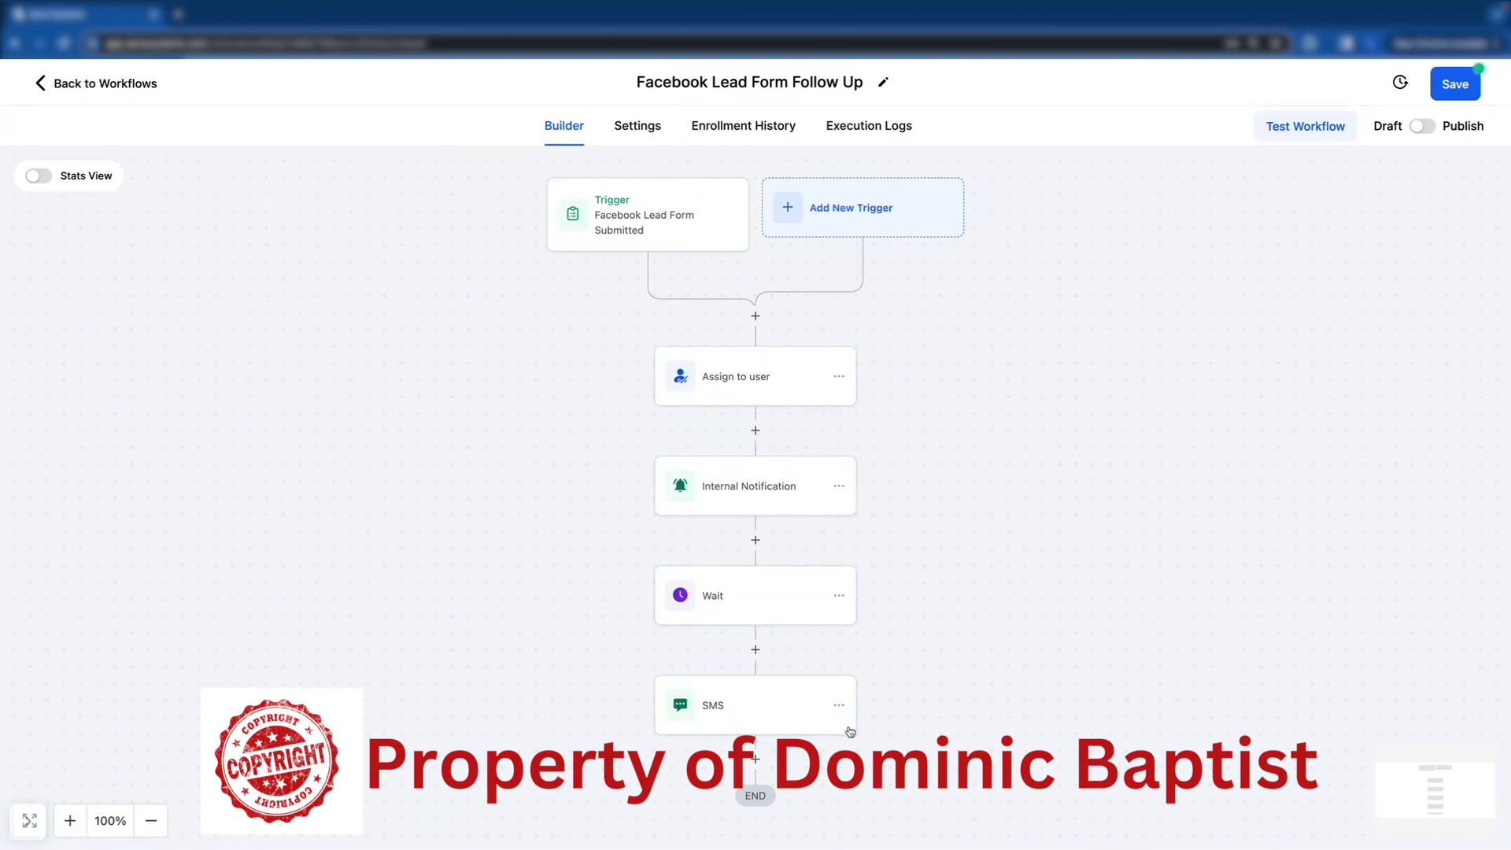
Step: Add a Wait action after the SMS with a time delay of 1, change its time unit and save it
left_click(756, 761)
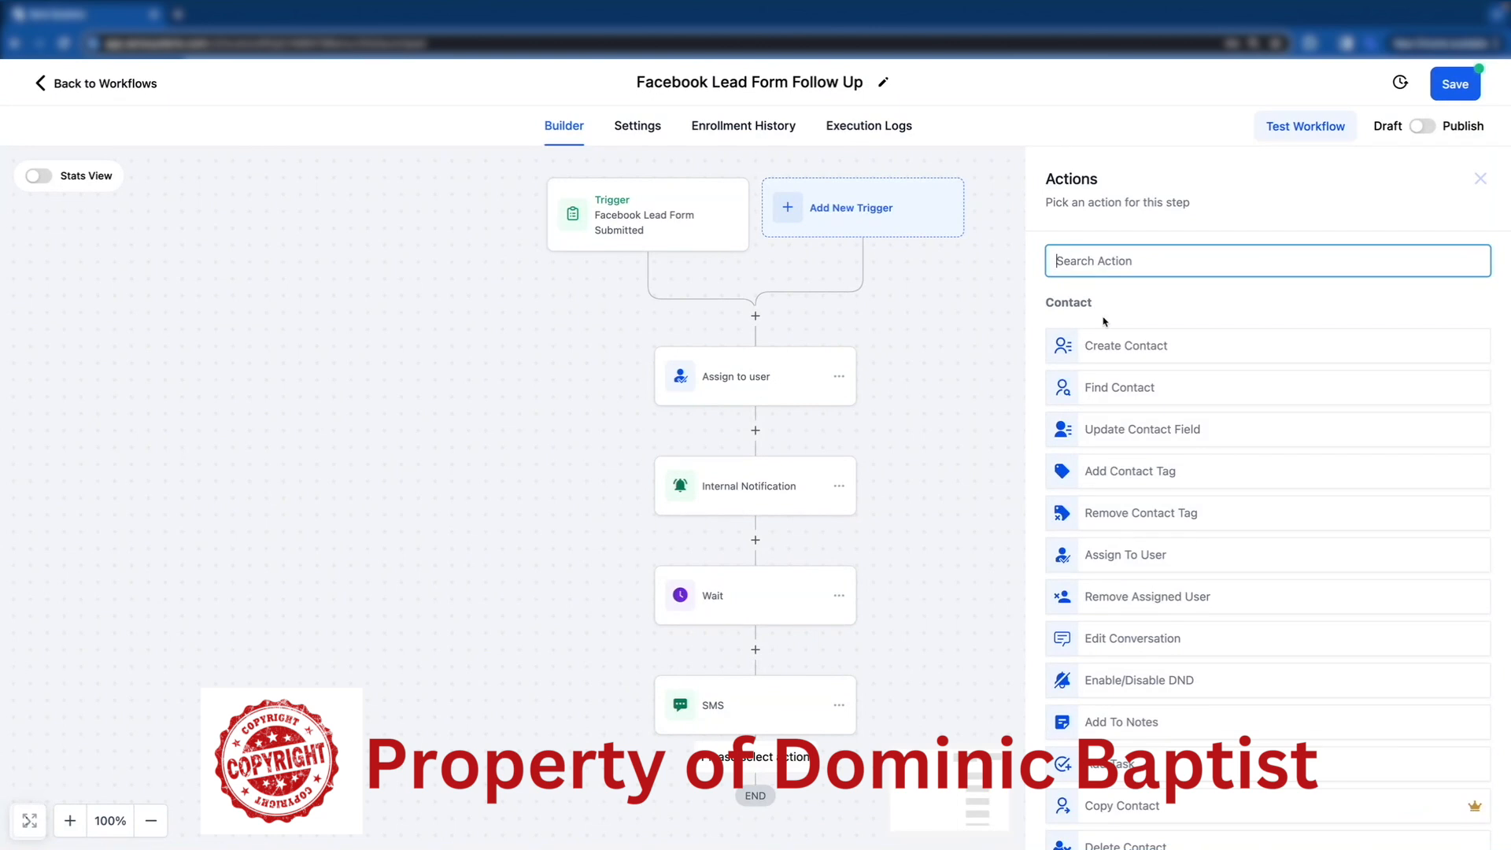
type("wait")
left_click(1098, 425)
type("1")
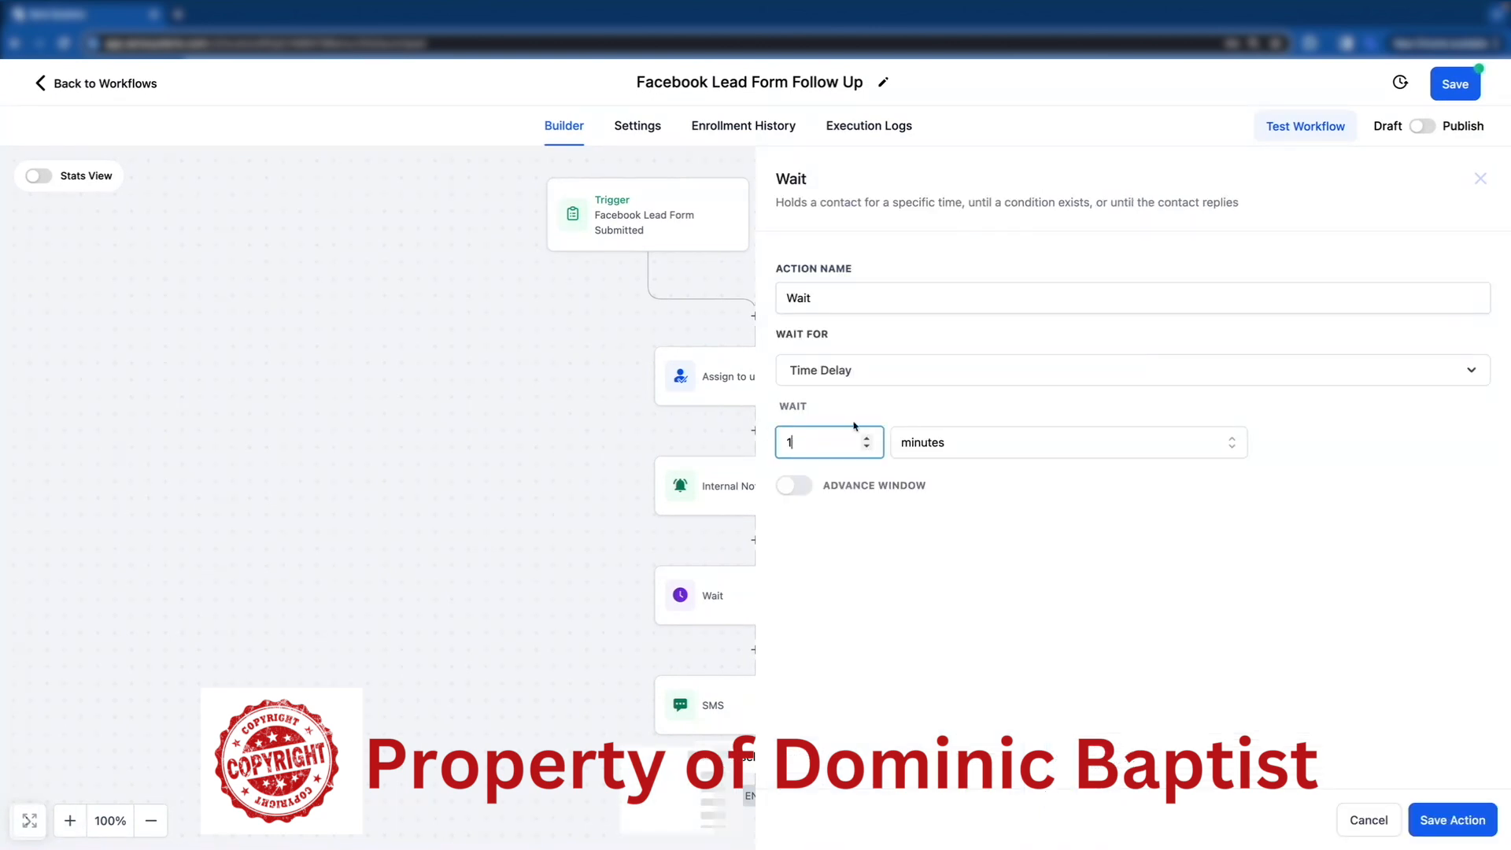
left_click(950, 441)
left_click(944, 564)
left_click(1451, 821)
Step: Copy the SMS action and place the copy after the last Wait
scroll(911, 685, "down", 3)
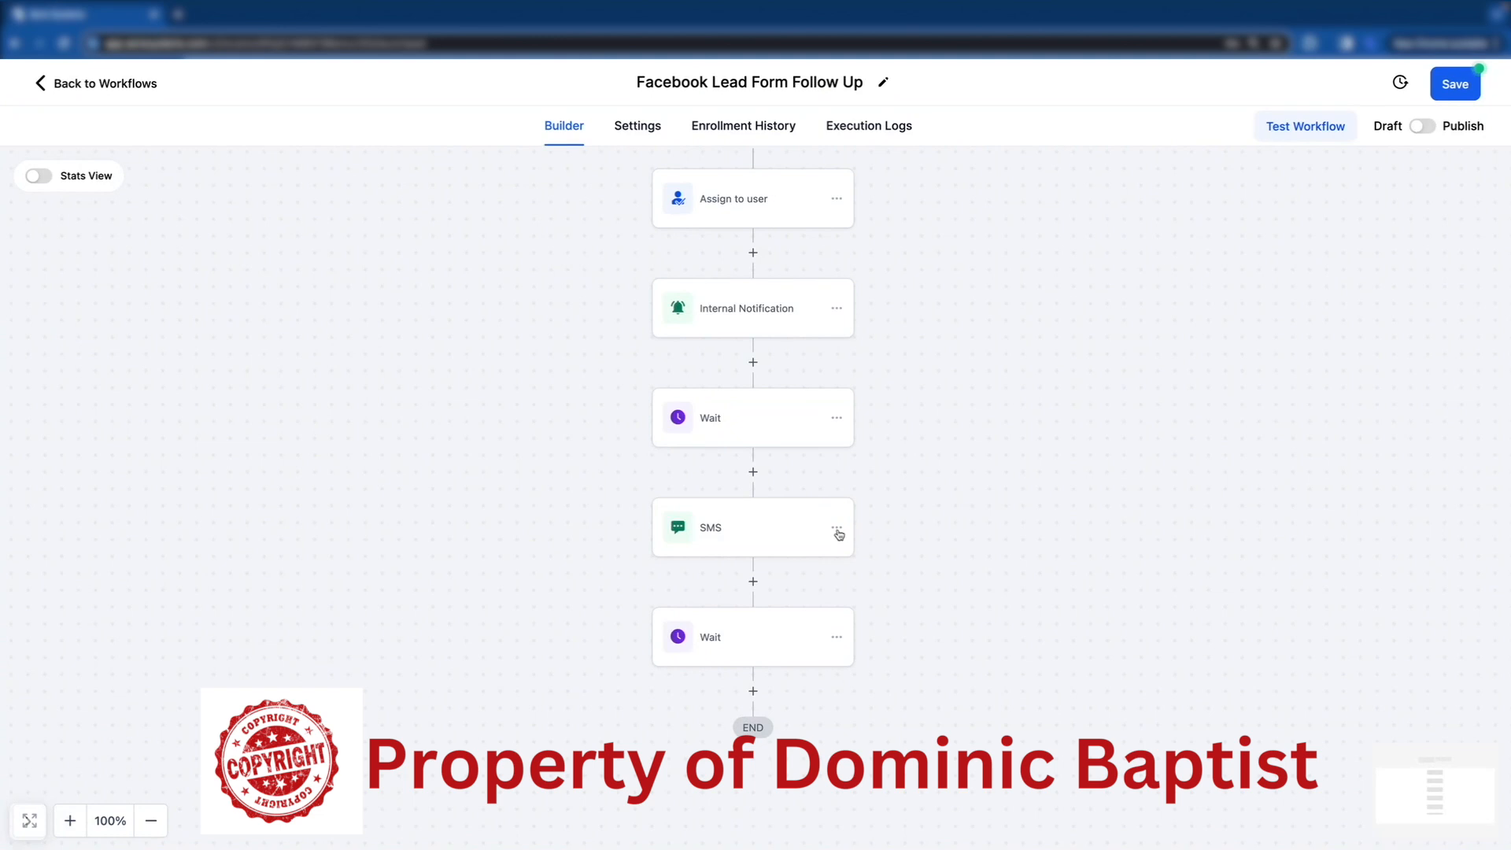
left_click(837, 534)
mouse_move(911, 604)
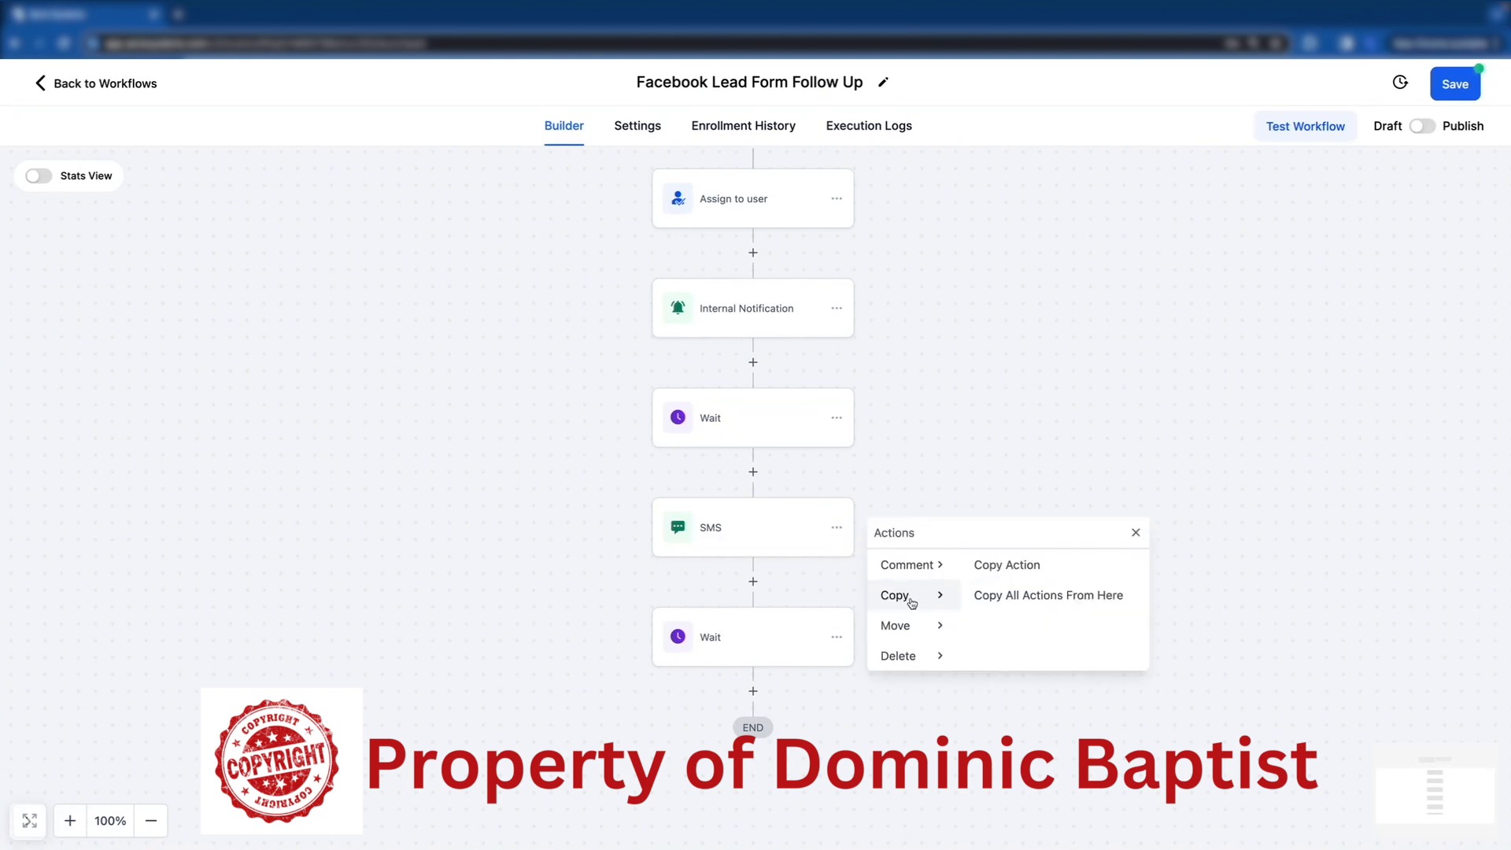
left_click(1023, 563)
left_click(763, 691)
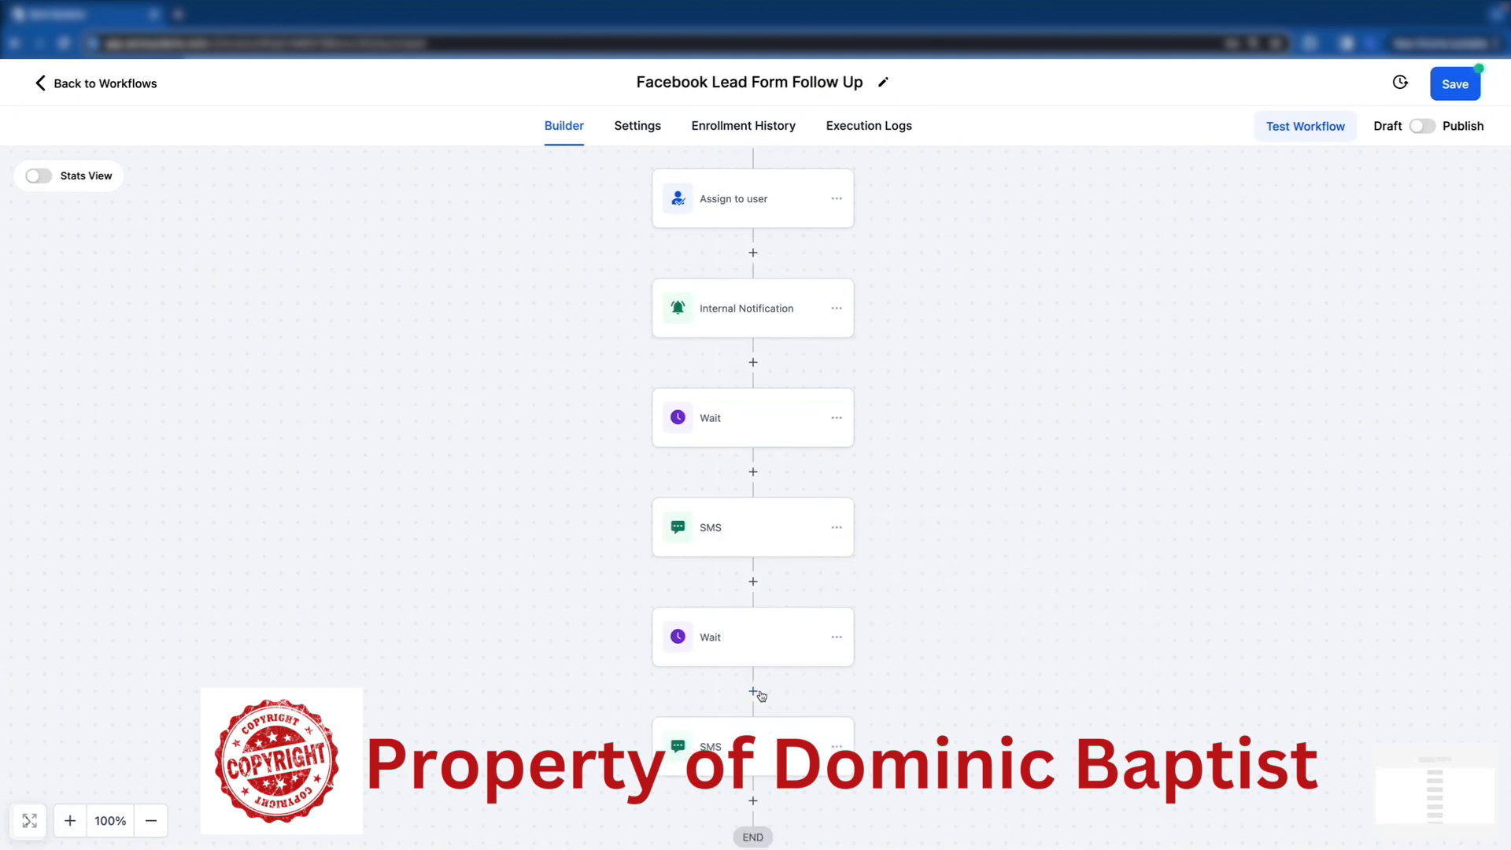
Step: Replace the copied SMS's message with the prepared text offering a free land clearing estimate to Facebook form leads, and save the action
left_click(762, 696)
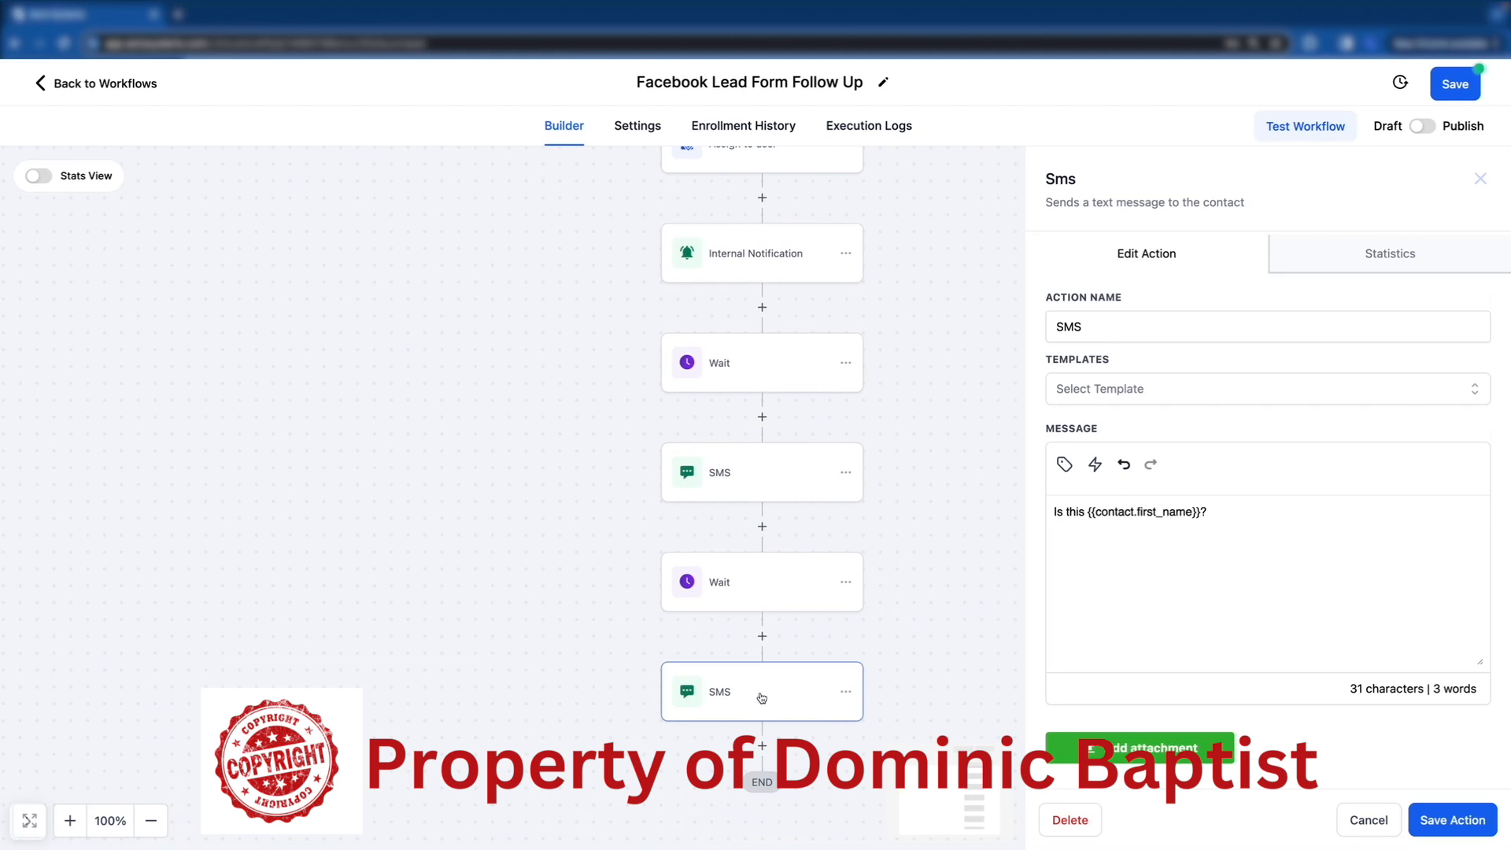
key("ctrl+a")
key("BackSpace")
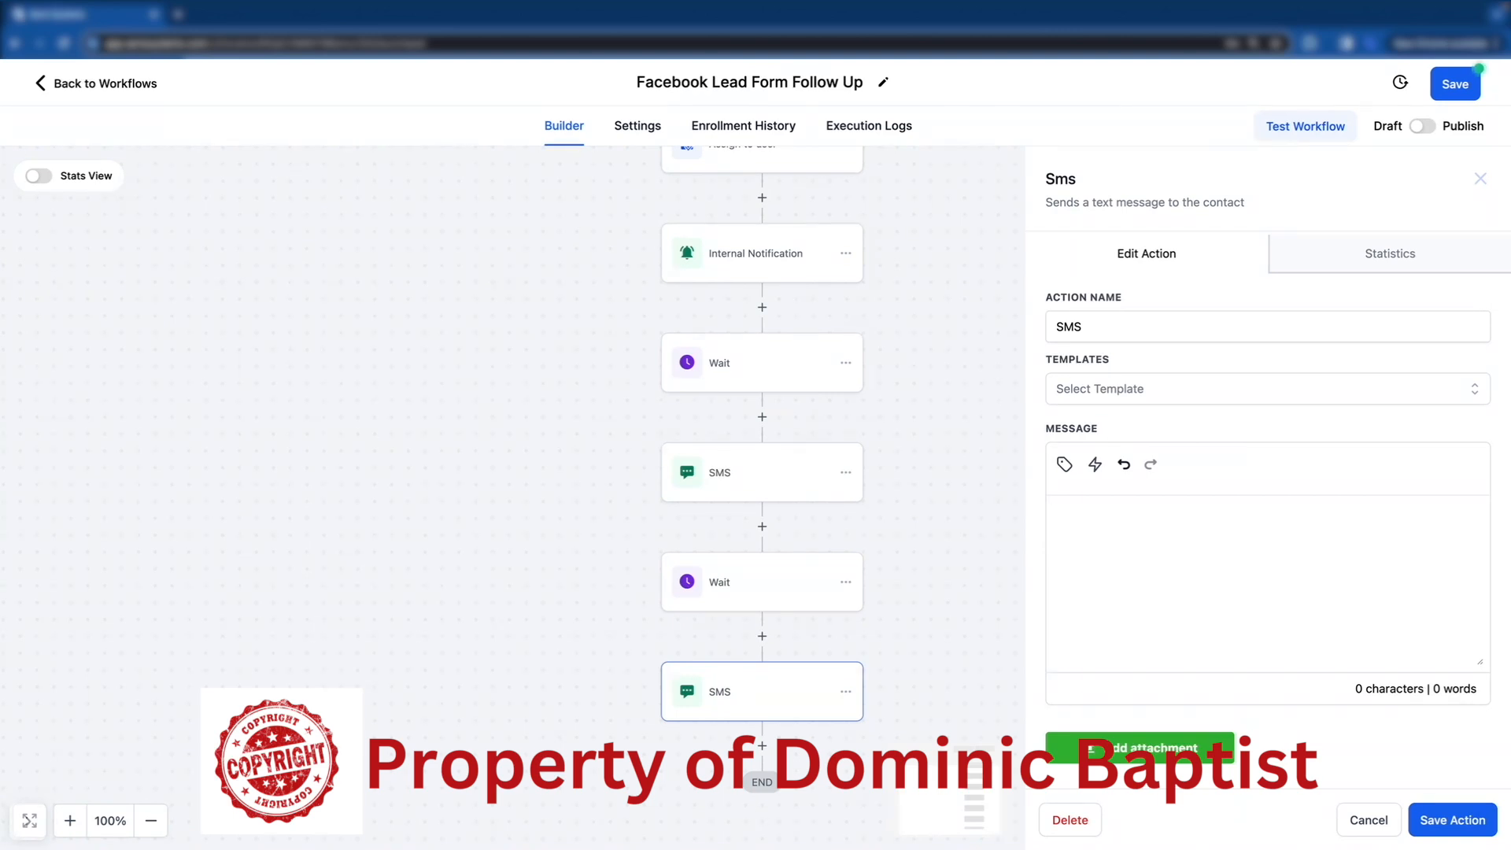
key("ctrl+v")
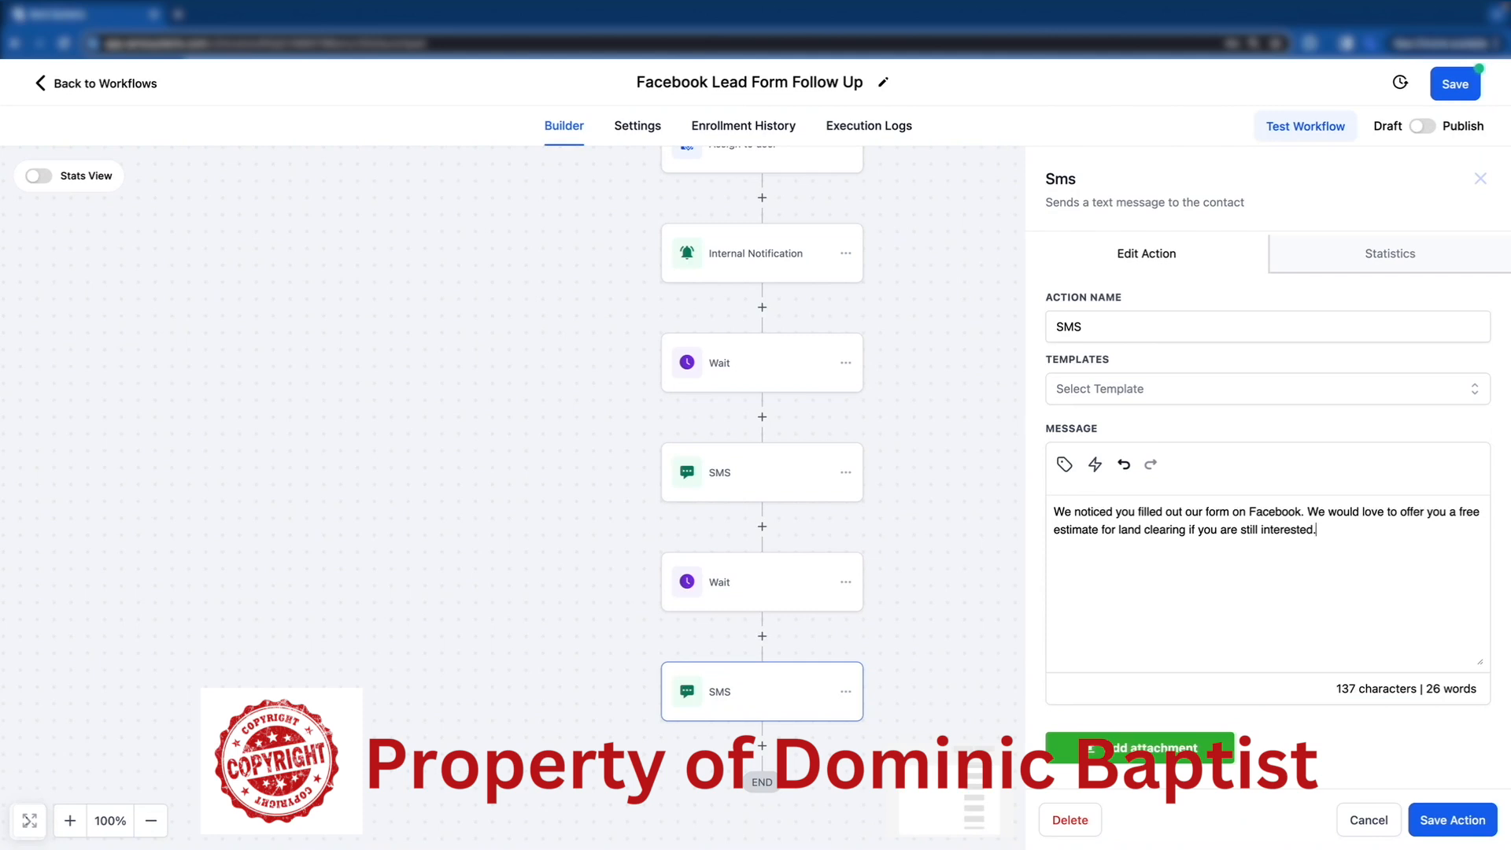
left_click(1470, 827)
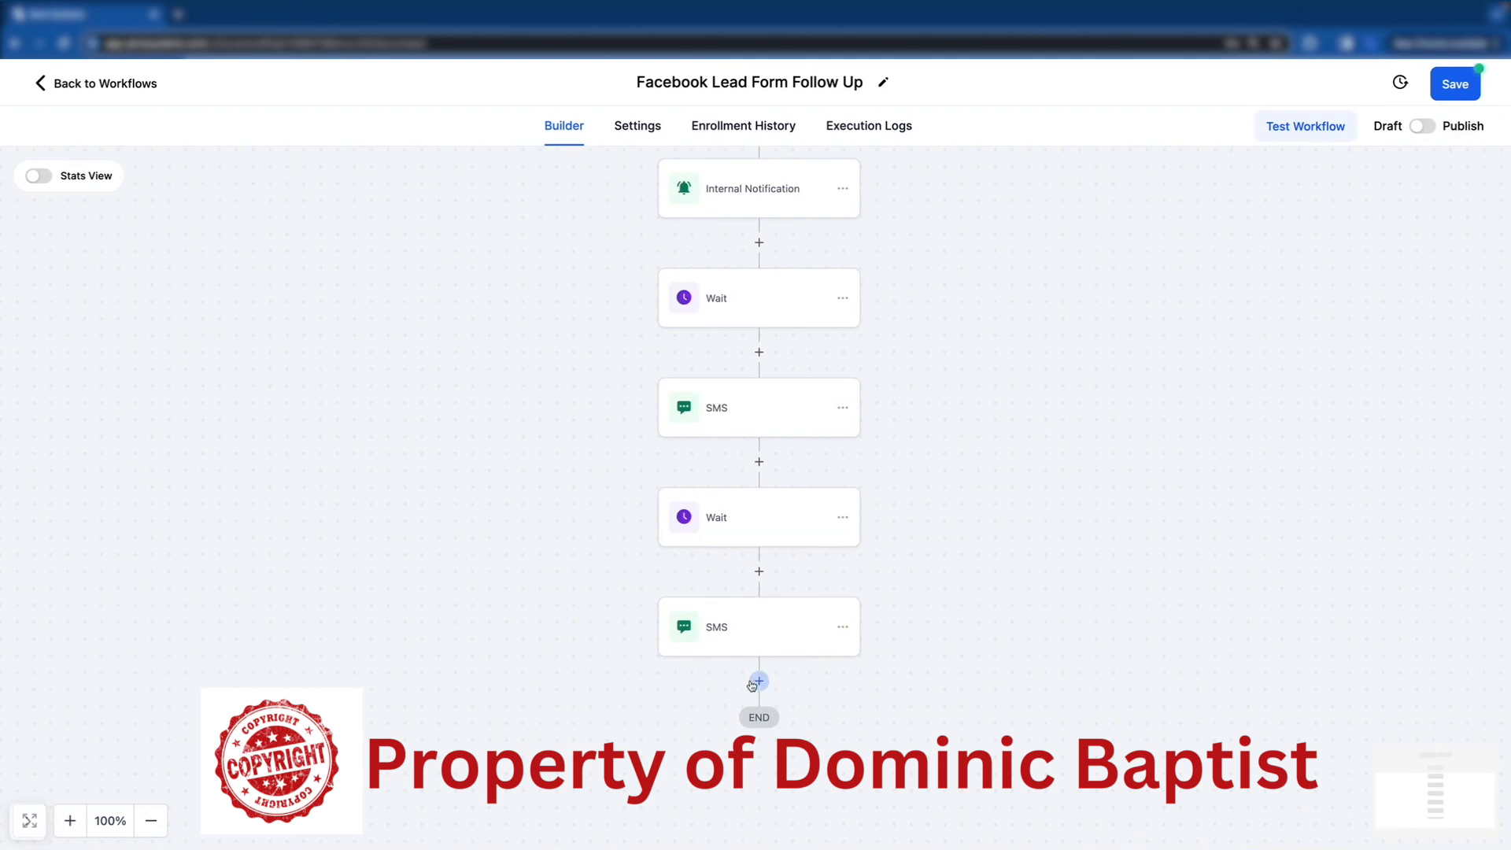
left_click(759, 680)
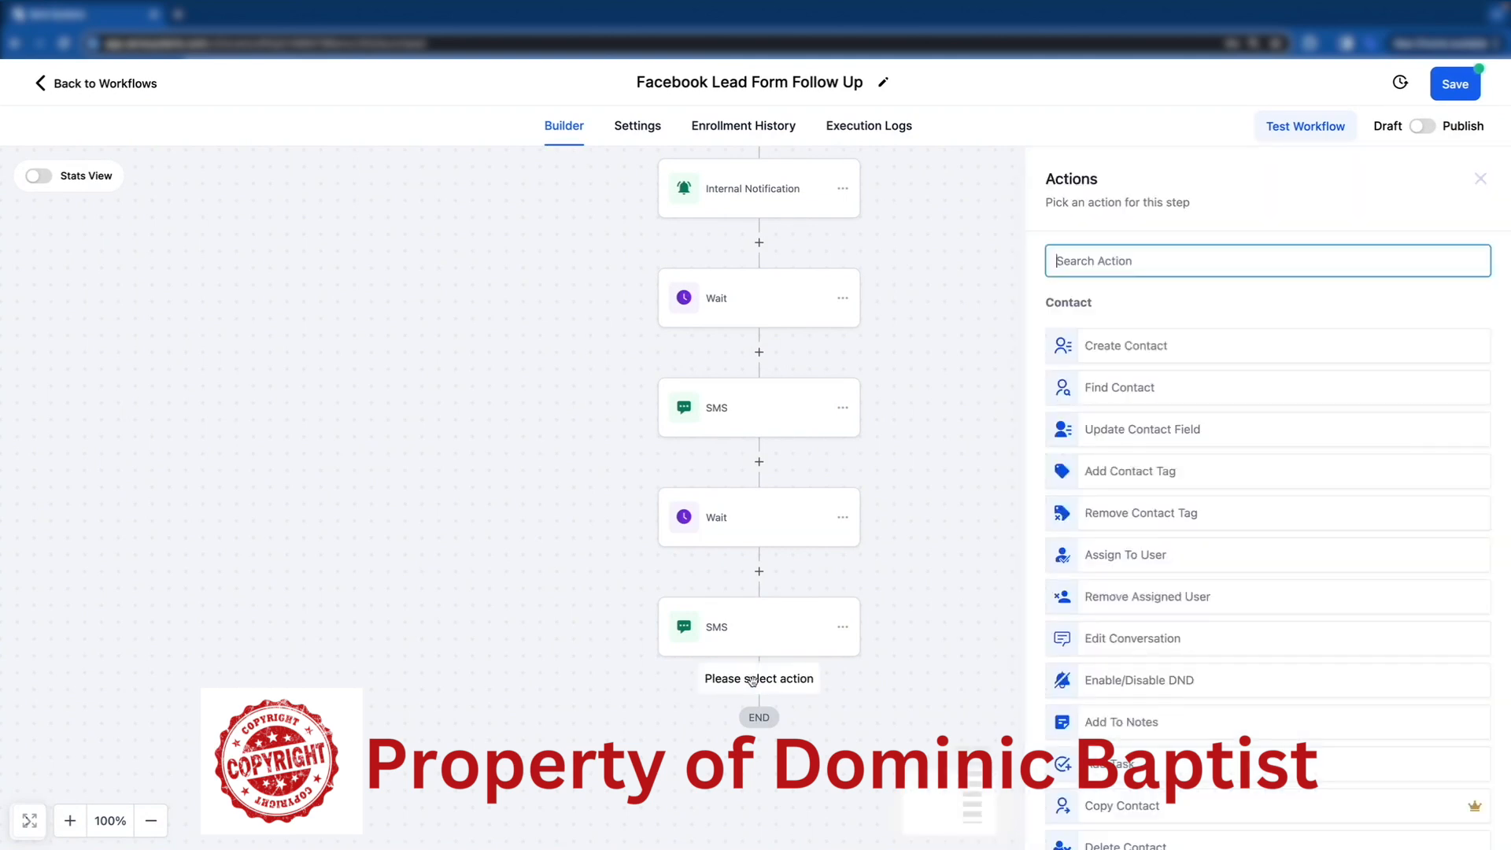
left_click(1008, 533)
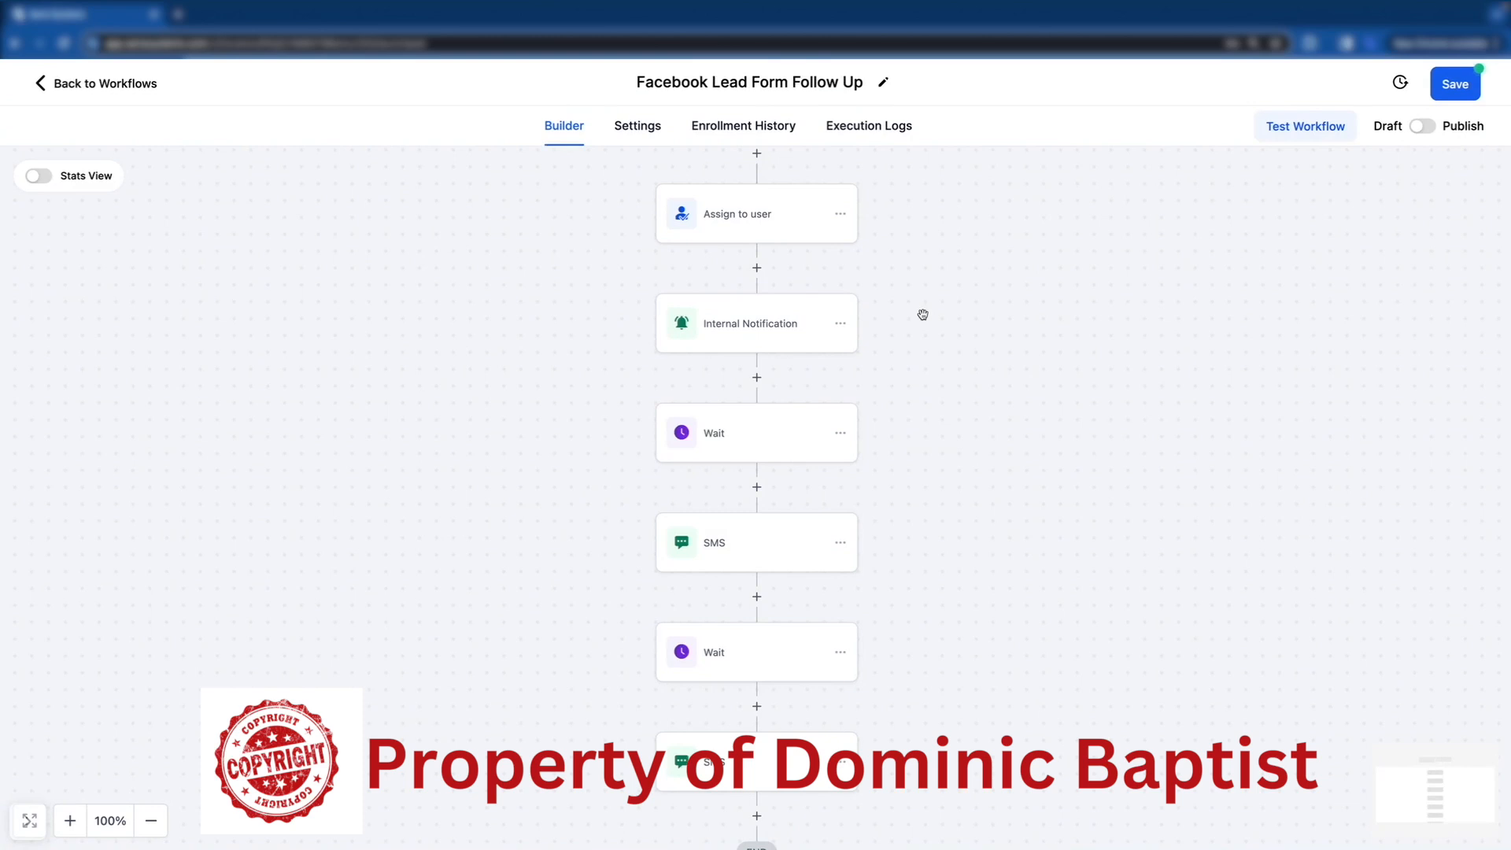
Step: Turn on Allow re-entry and Stop on response in the workflow settings, and save the workflow as published
left_click(649, 136)
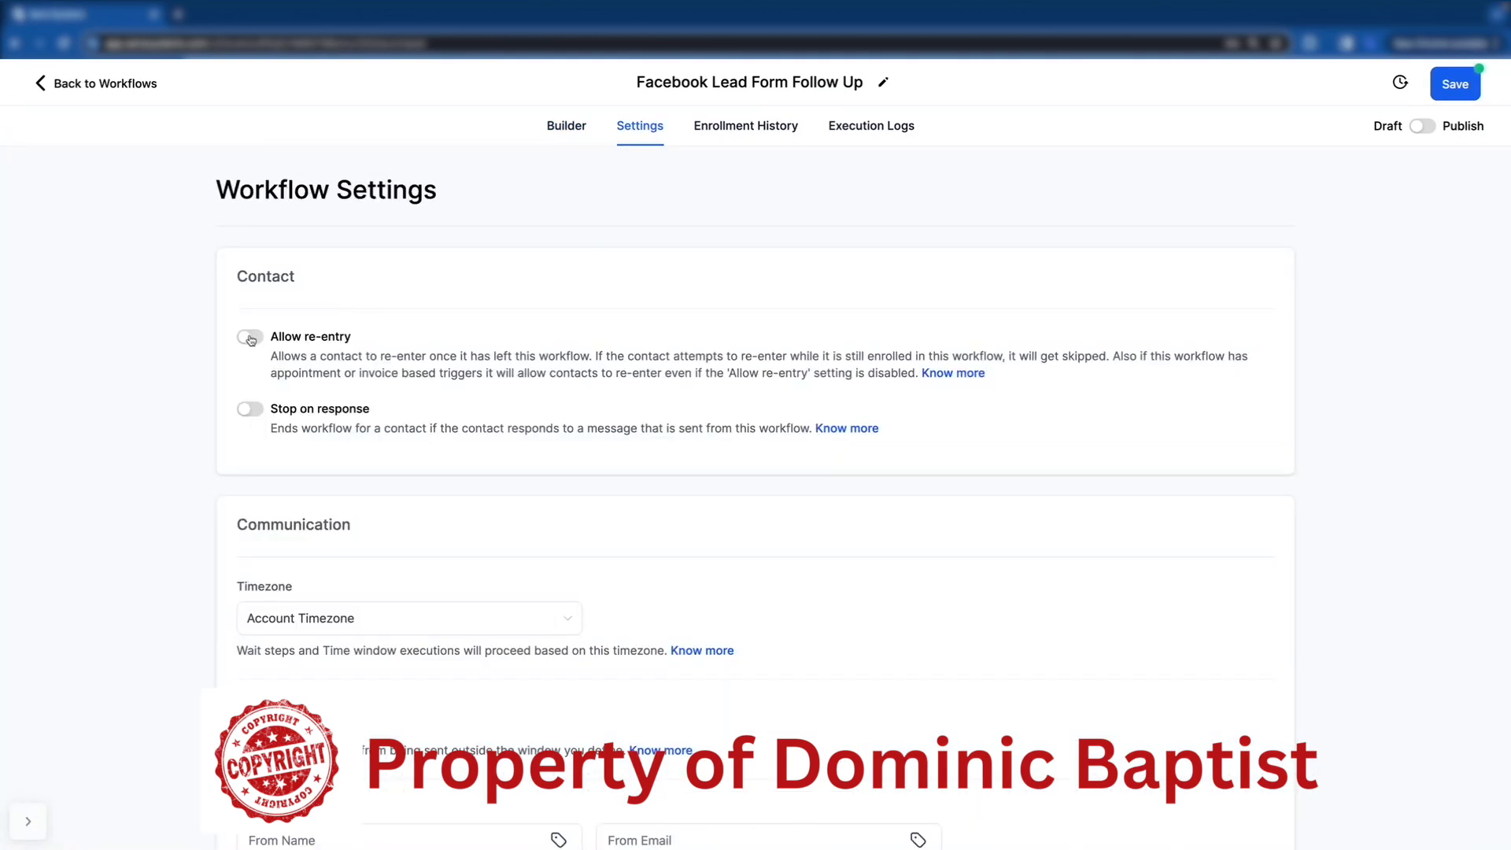
left_click(250, 338)
left_click(252, 410)
left_click(1421, 130)
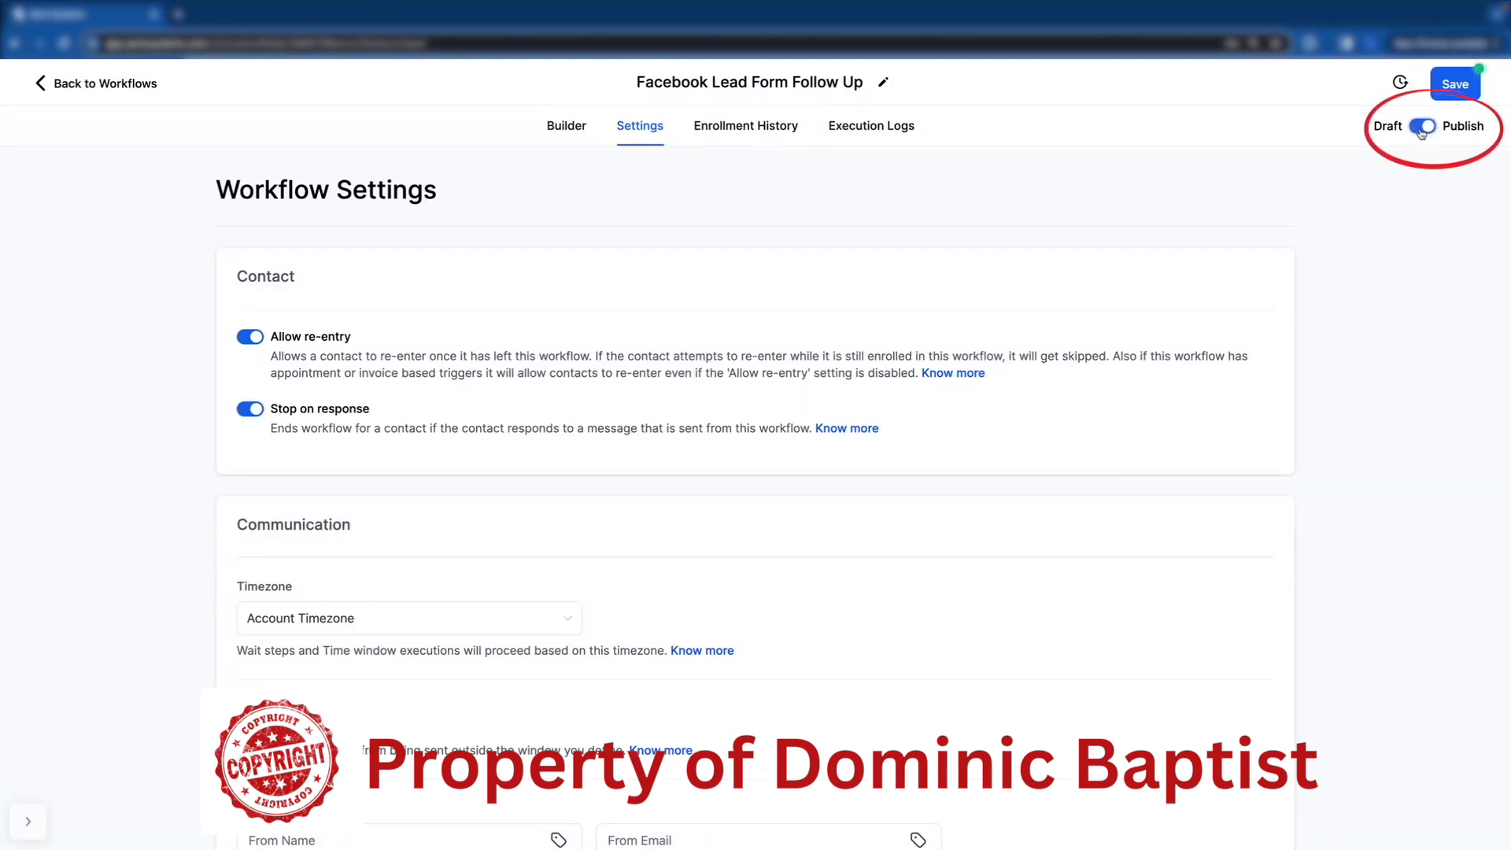
left_click(1456, 84)
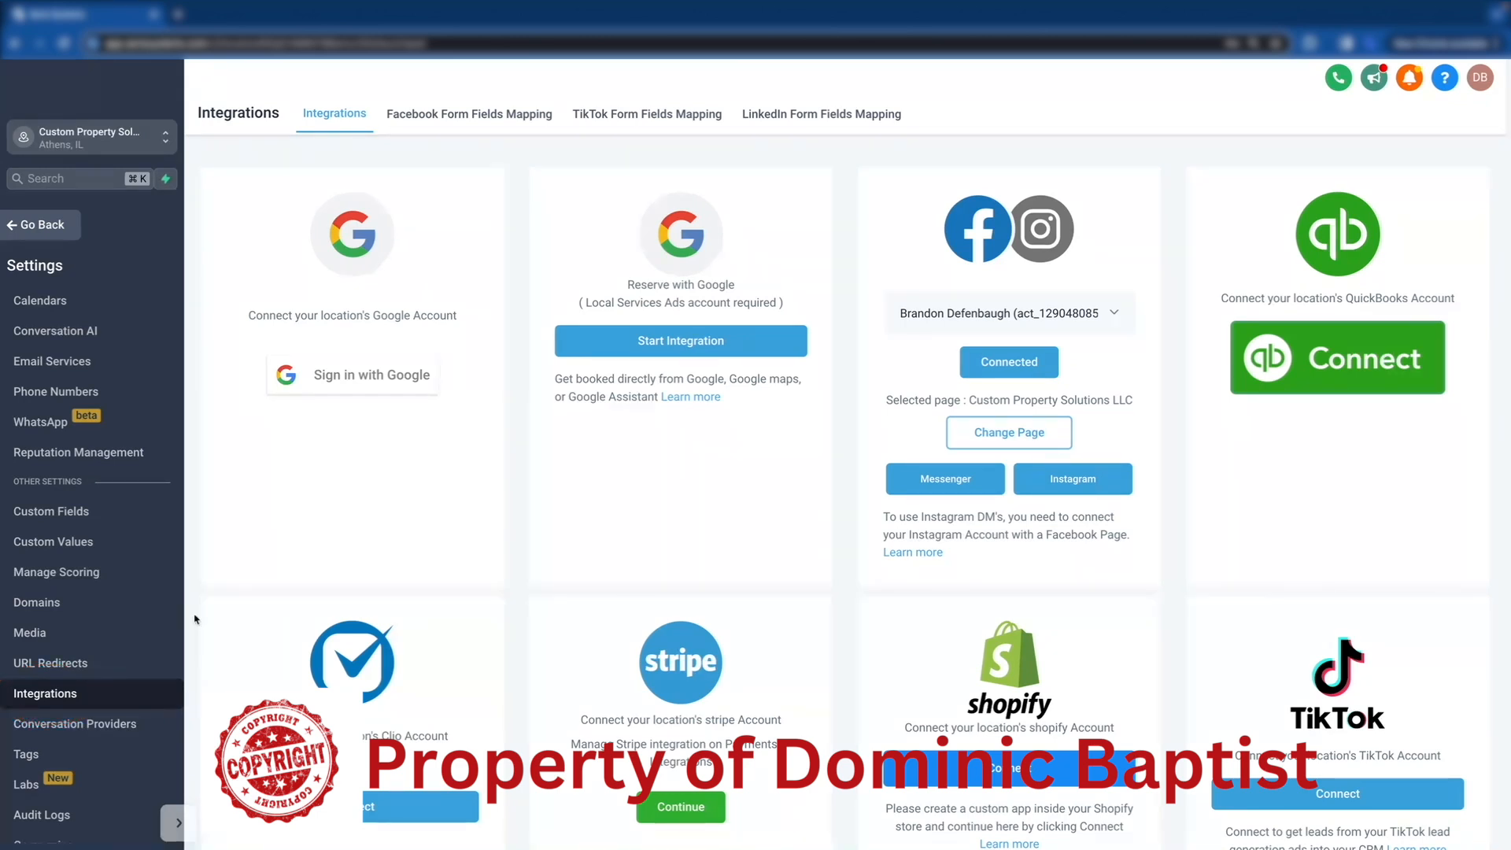
Step: Map Video Form's Full name and Phone number fields to Full name and Phone in the Facebook form integration, and save the mapping
left_click(453, 124)
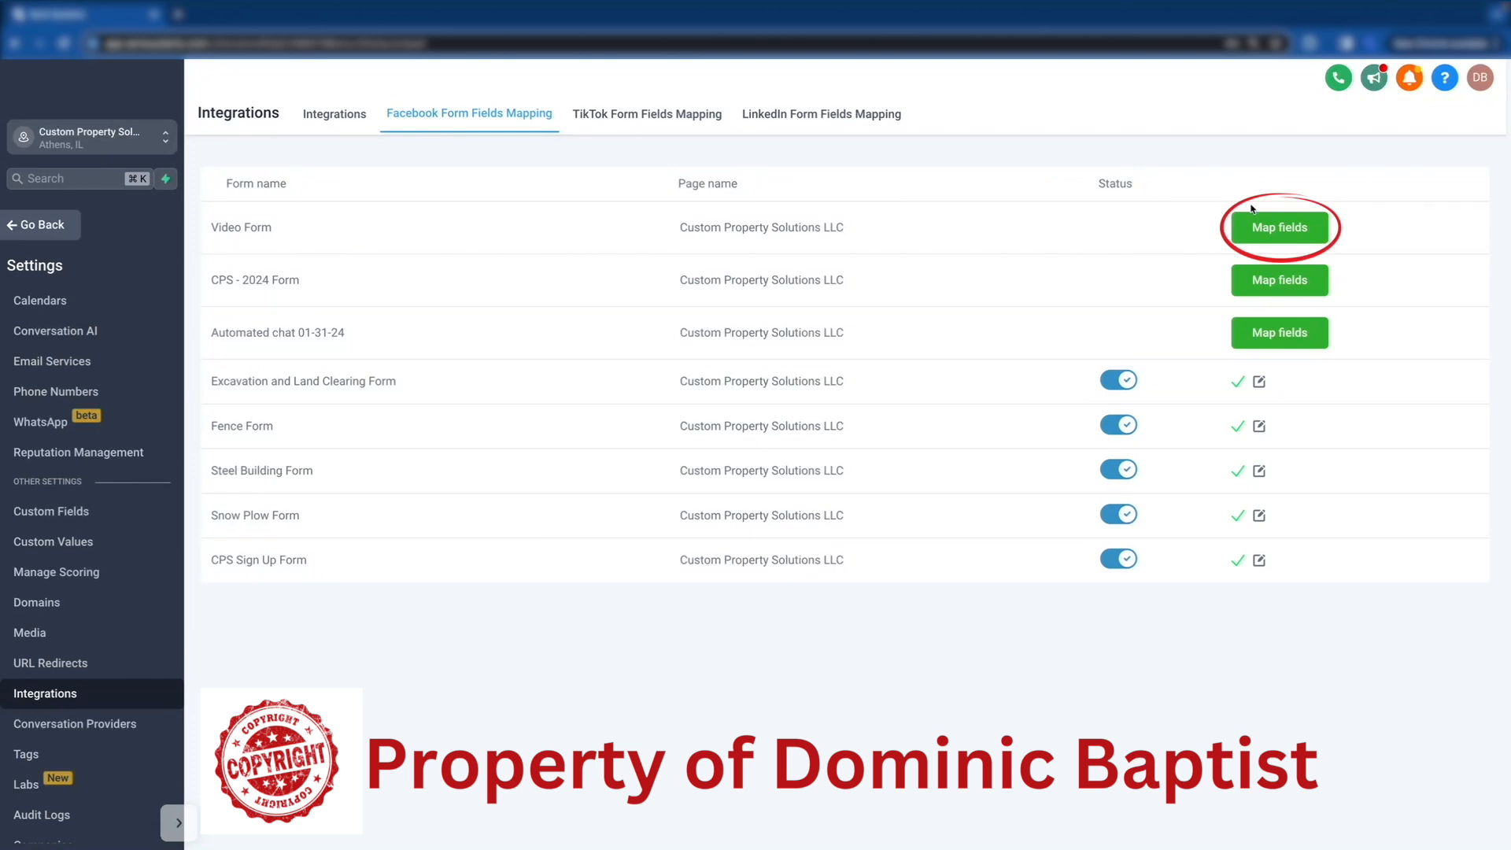
left_click(1255, 231)
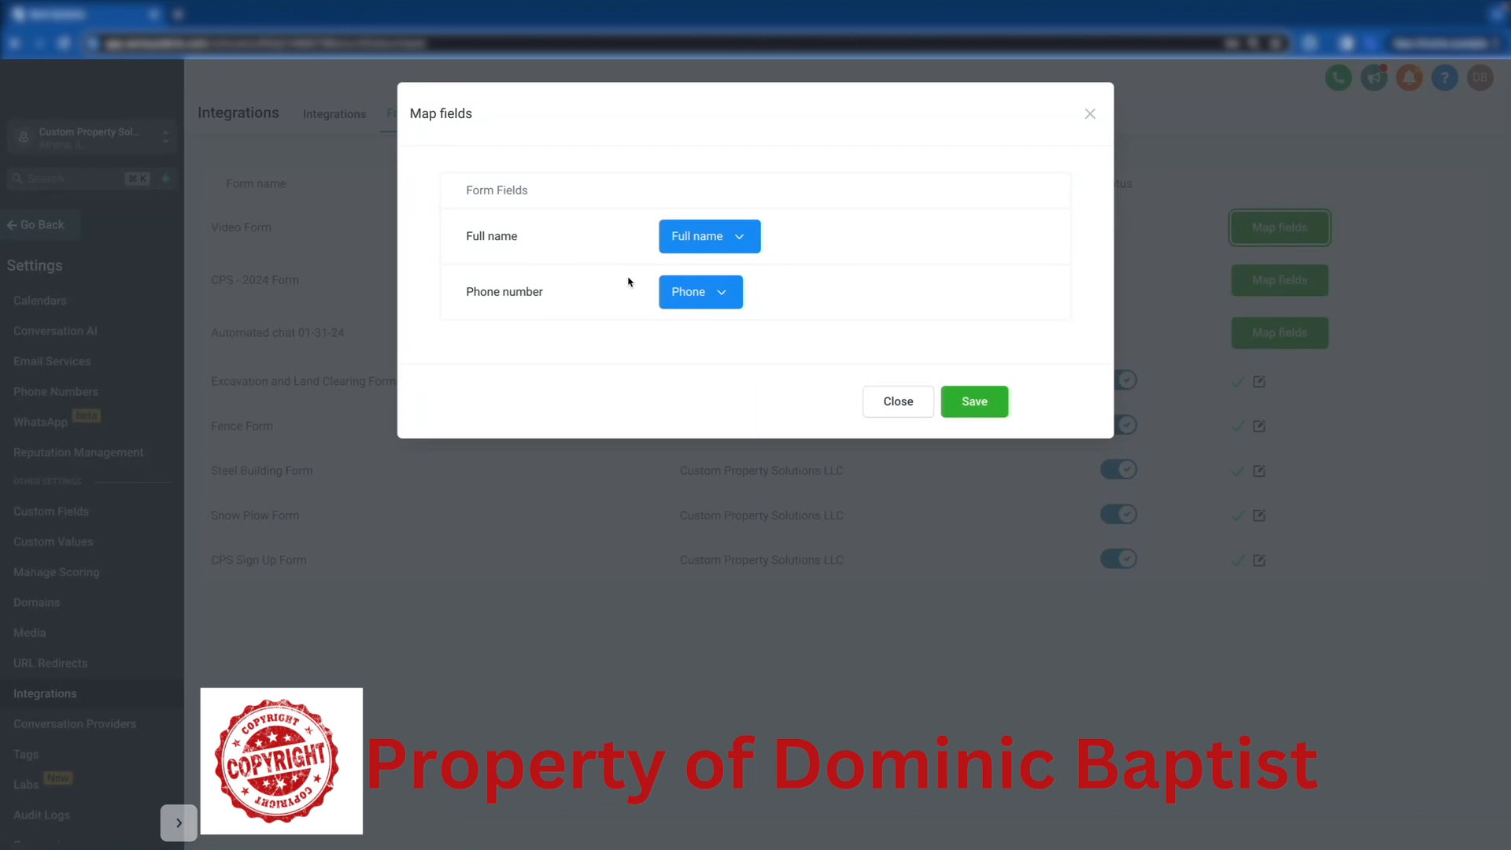
left_click(981, 403)
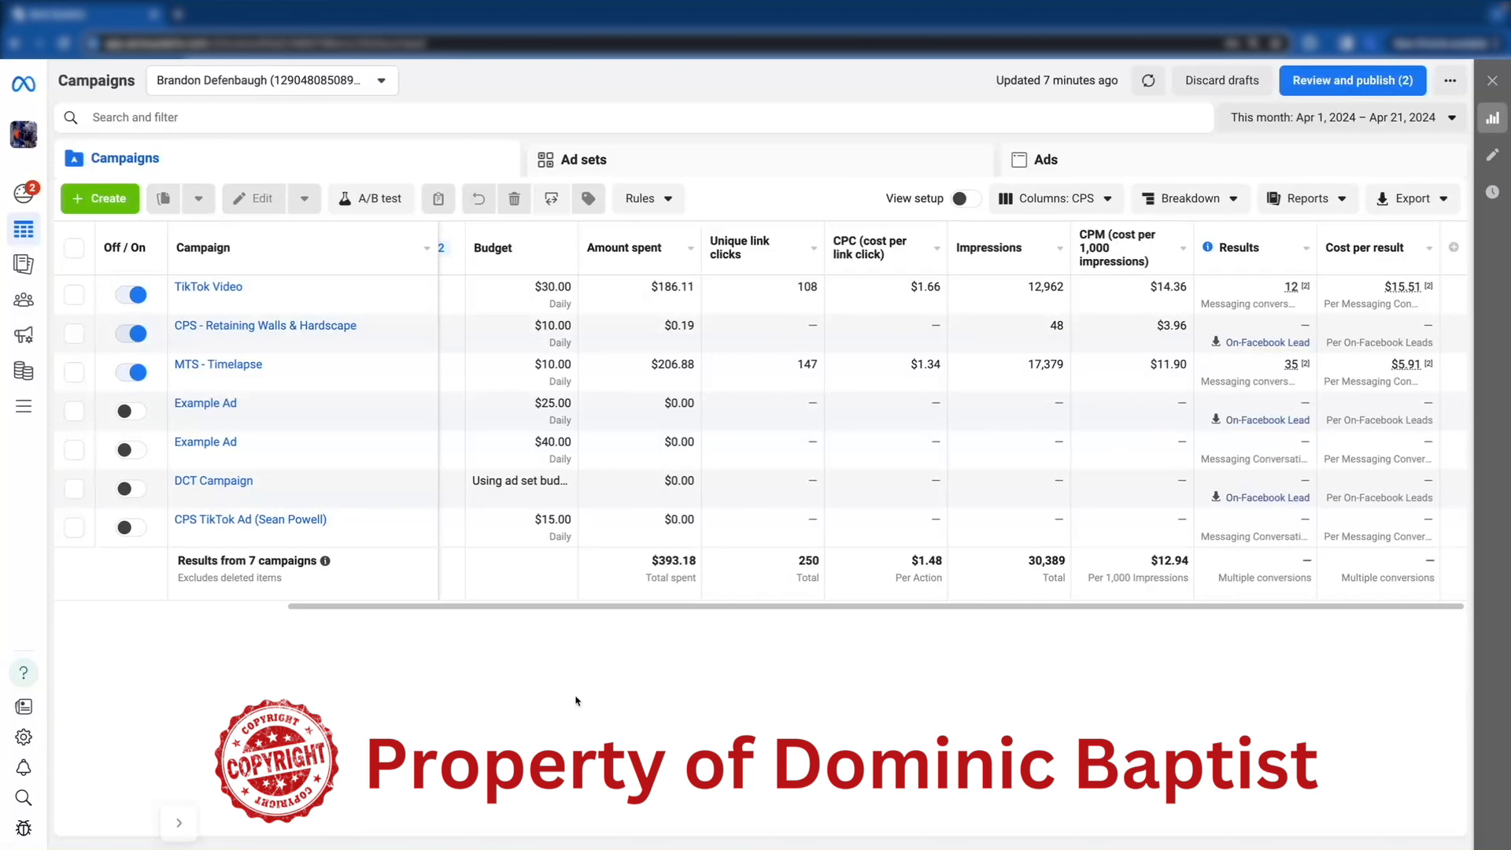
Step: In Meta Ads Manager, duplicate the Example Ad campaign with the $25 daily budget as a tailored leads campaign and continue through its setup
left_click(321, 421)
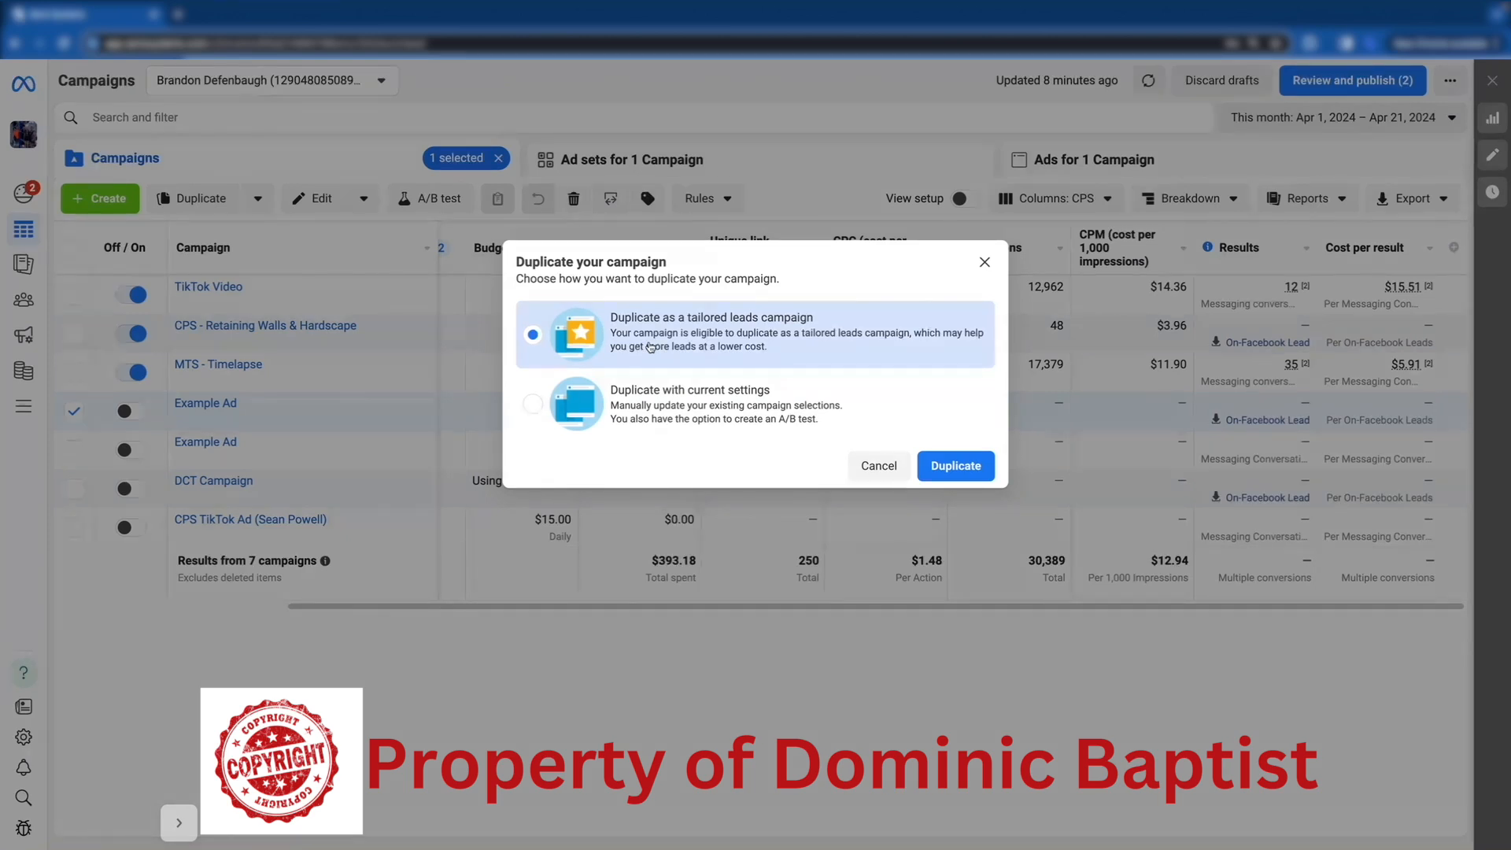
left_click(948, 466)
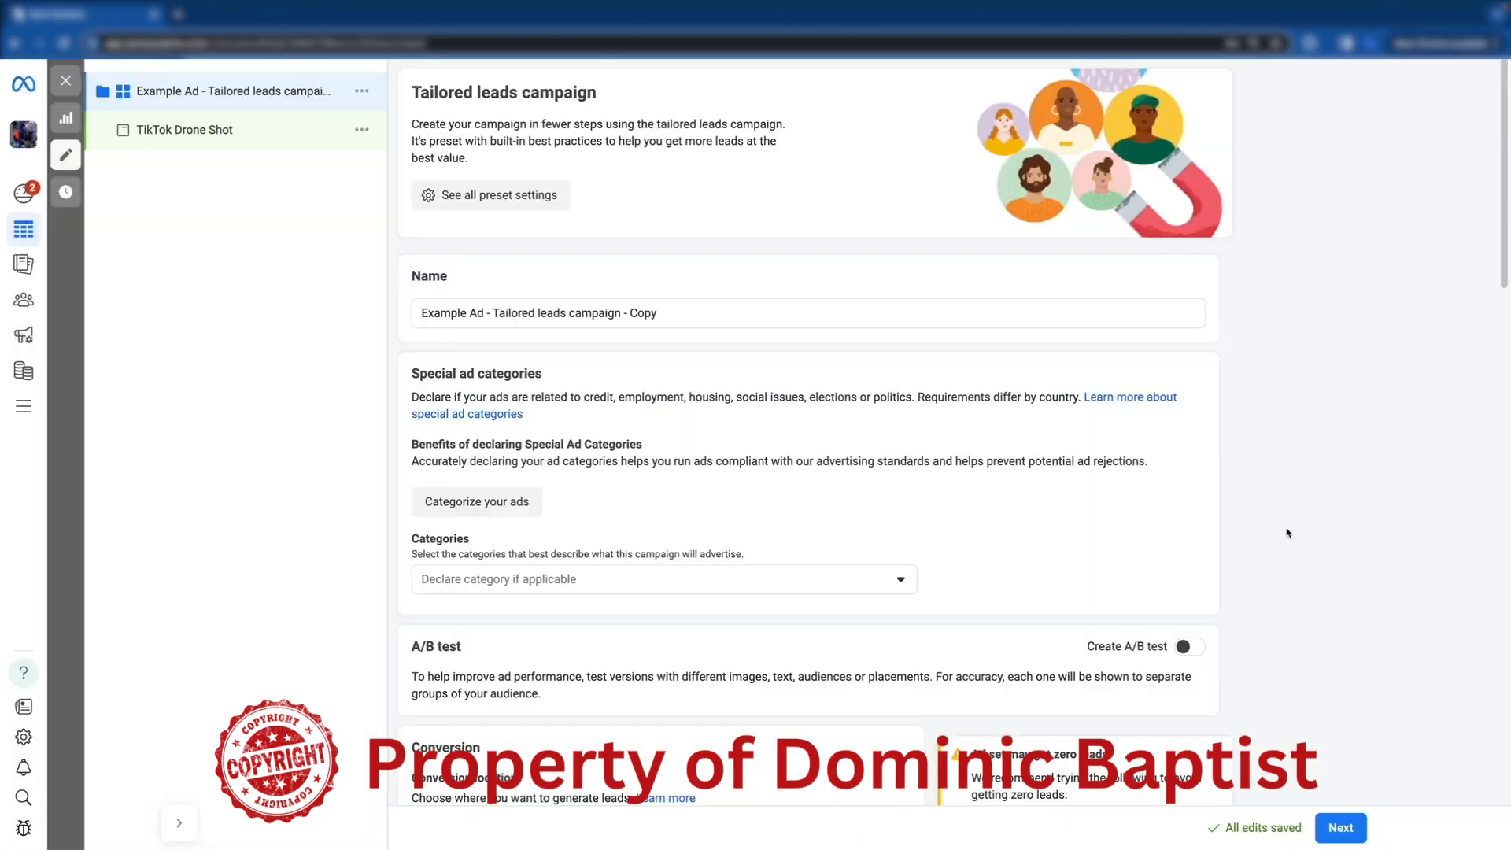
left_click(1330, 828)
left_click(1327, 828)
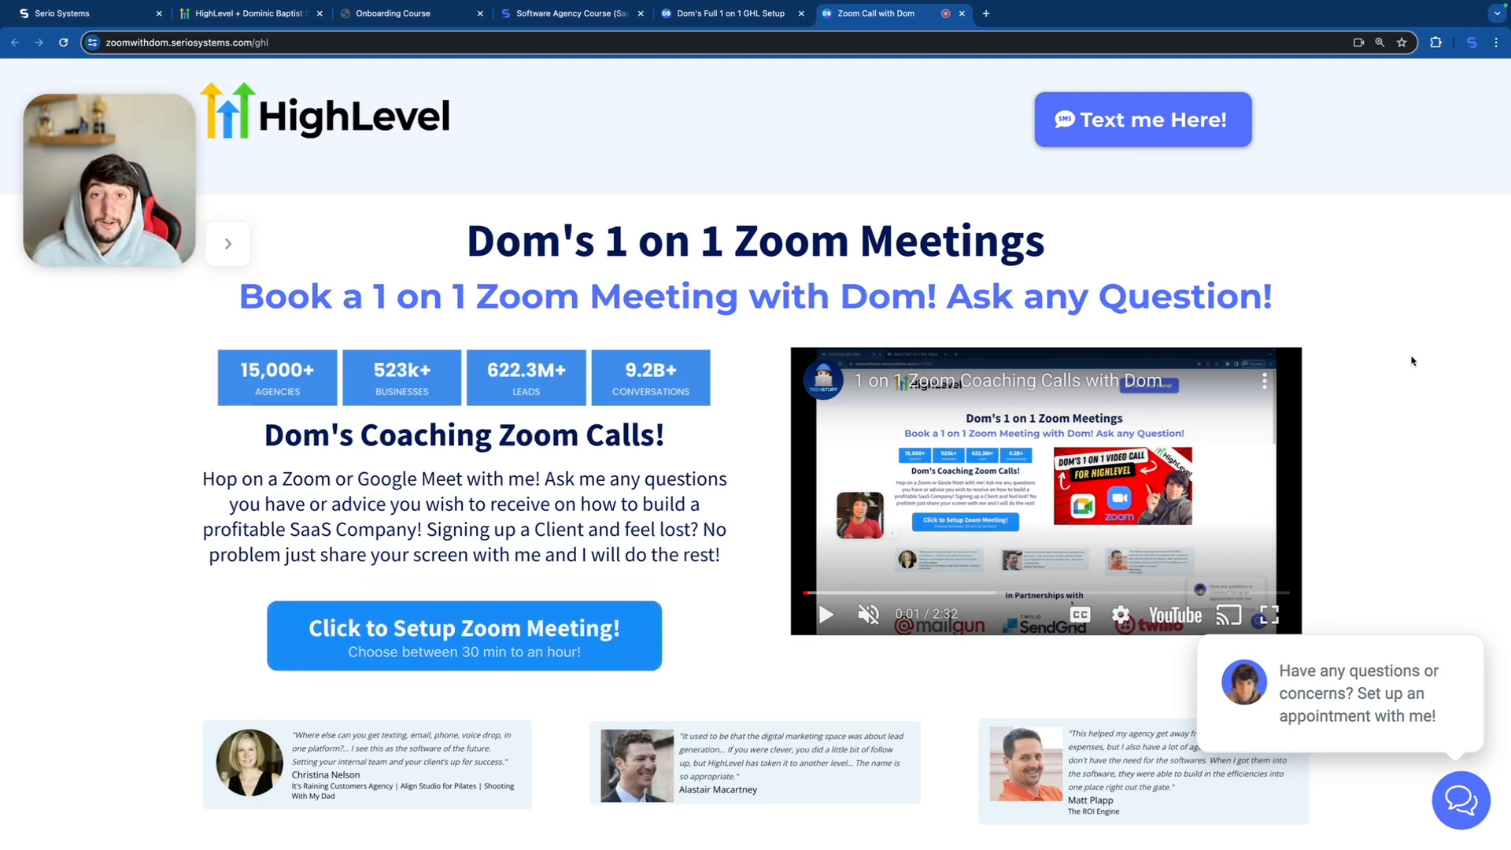
Step: View the Full GHL Setup service page in the browser
key("ctrl+shift+Tab")
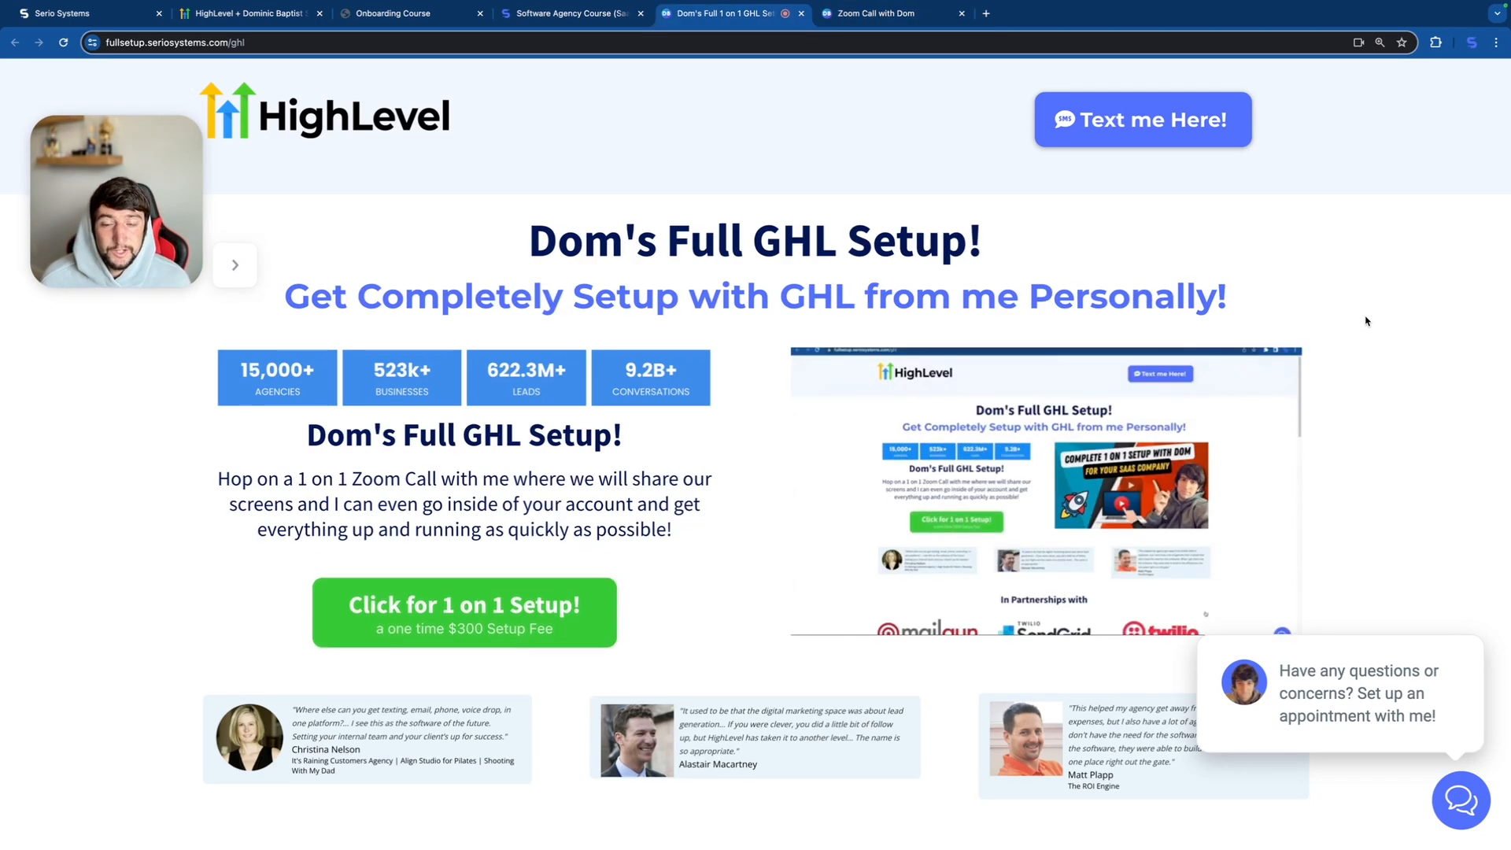